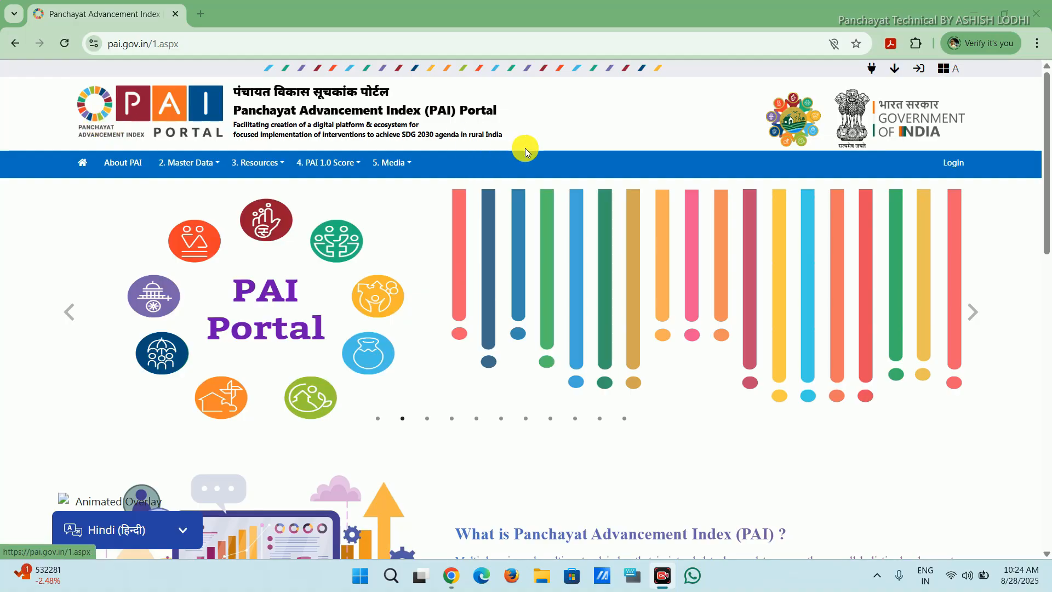
Sign in to PAI Portal with the autofilled panchayat credentials and the on-screen captcha.
scroll(336, 149, down, 6)
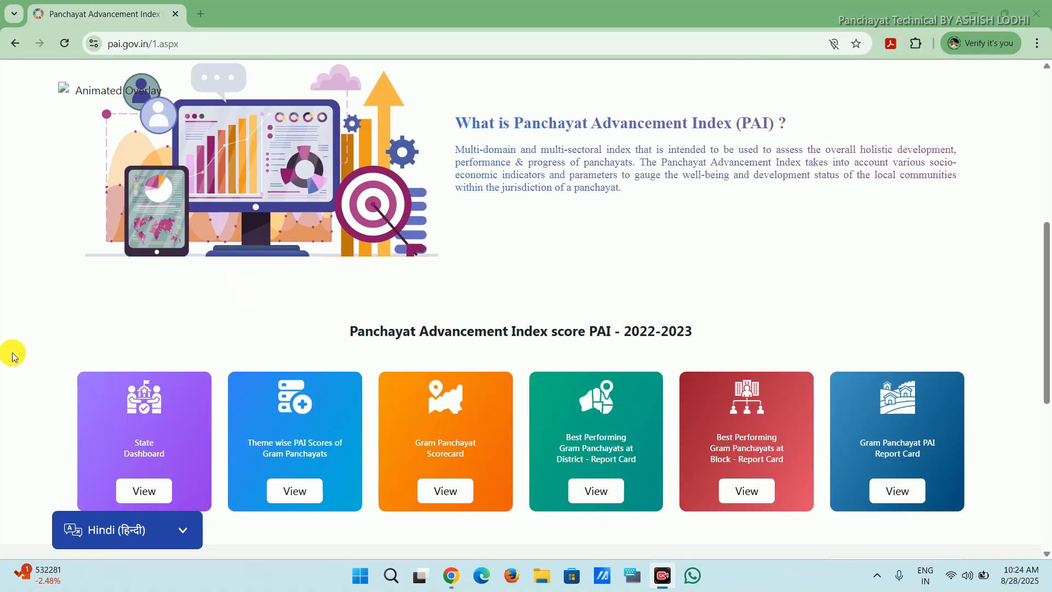
scroll(3, 346, down, 6)
scroll(3, 347, up, 12)
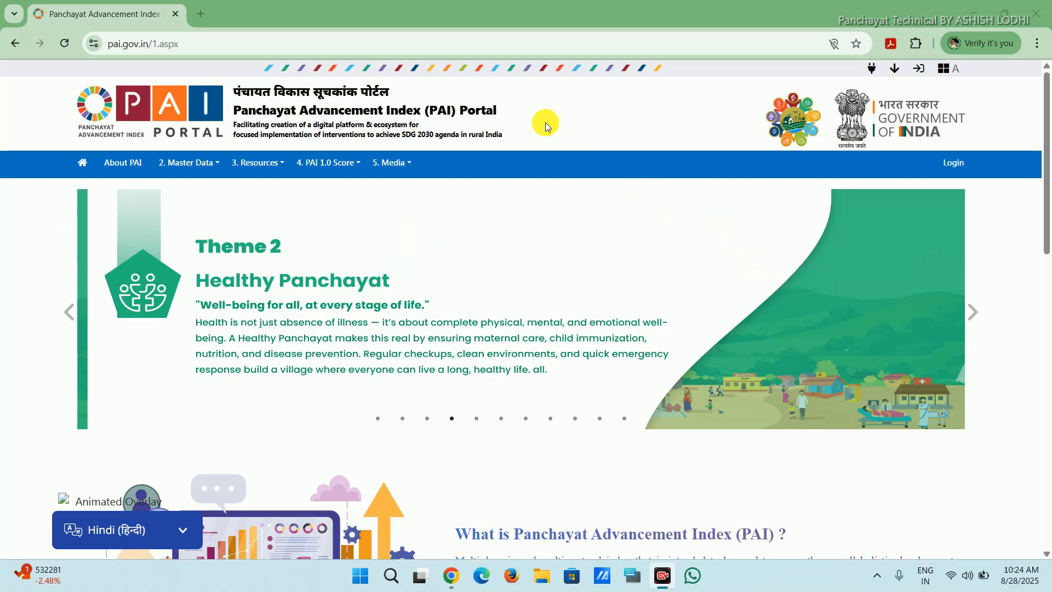
click(958, 169)
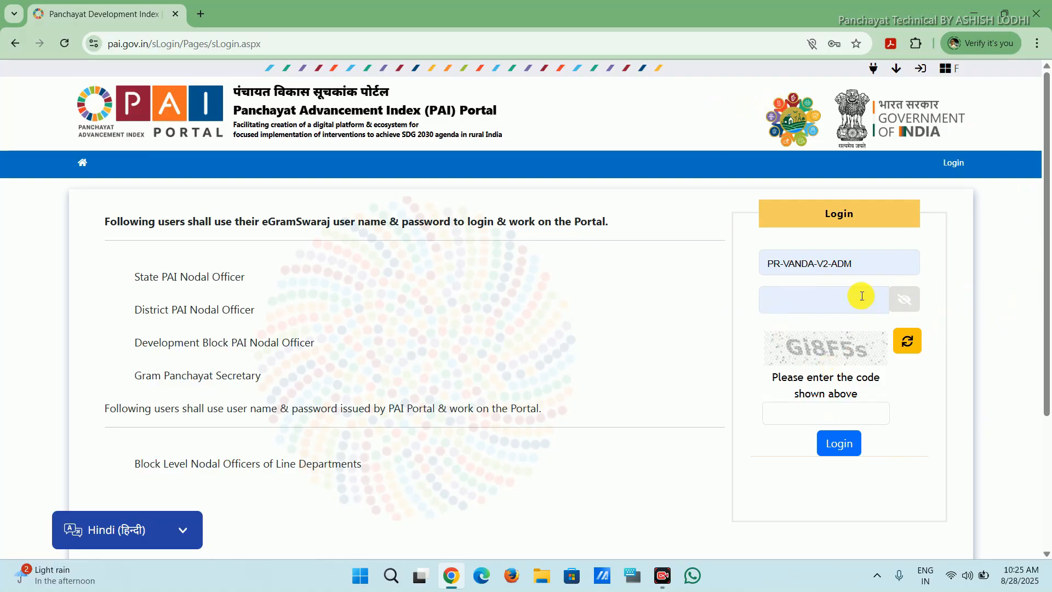
click(795, 417)
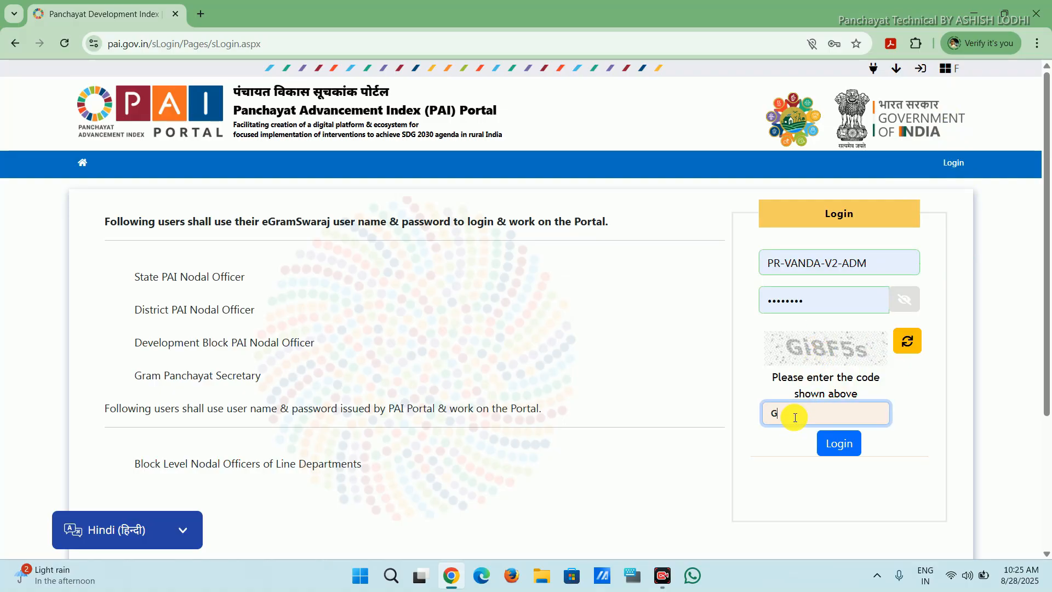
text(GiF5s)
click(834, 445)
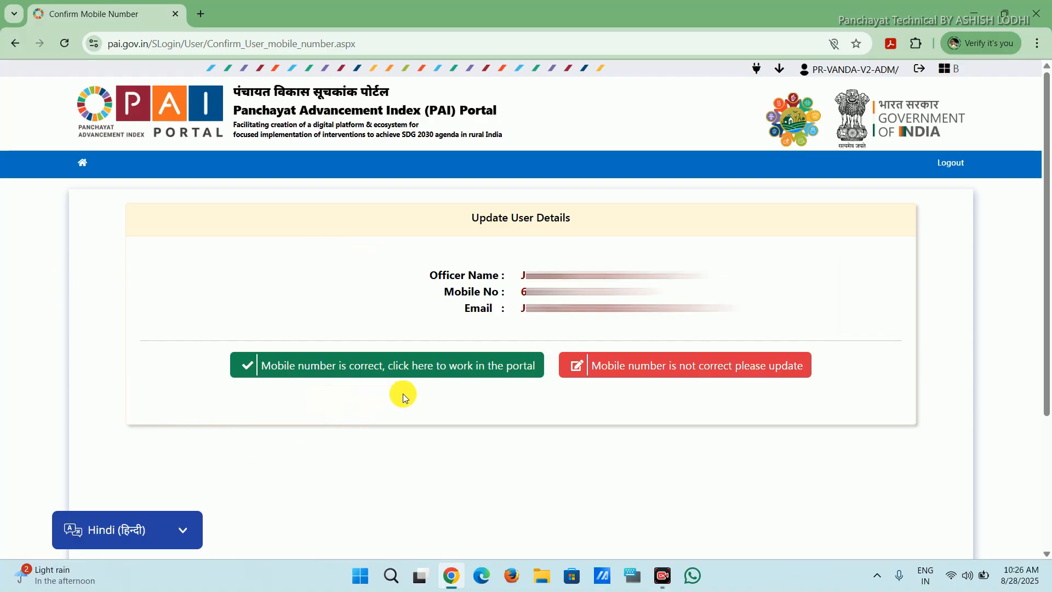
Confirm the officer's registered mobile number is correct to enter the PAI Data Management System.
click(354, 364)
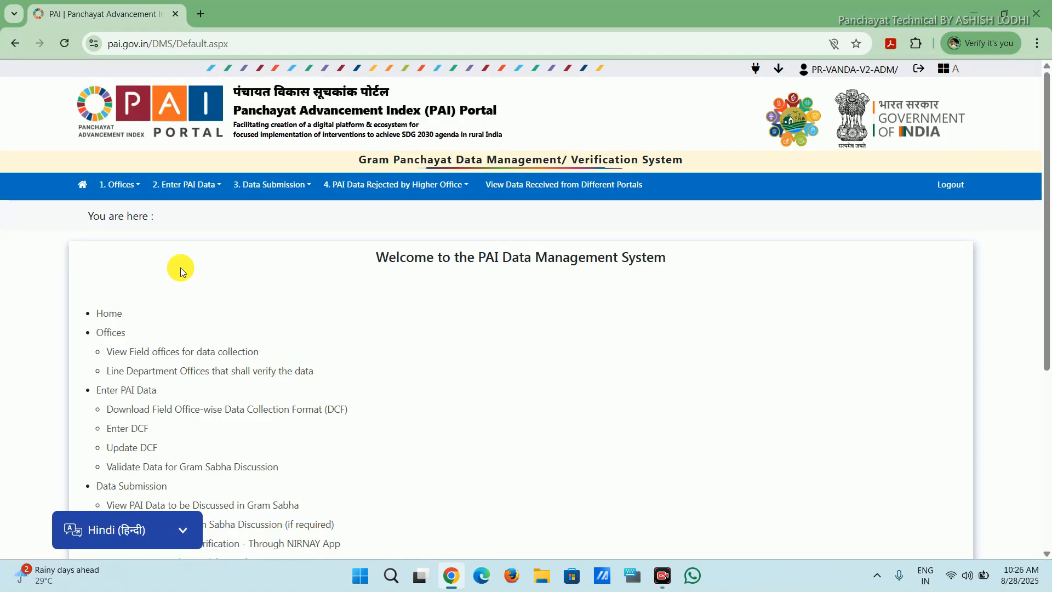
scroll(181, 265, down, 5)
scroll(182, 265, up, 5)
Open '1.1 View Field offices for data collection' and scroll through the 11 listed field offices.
click(122, 181)
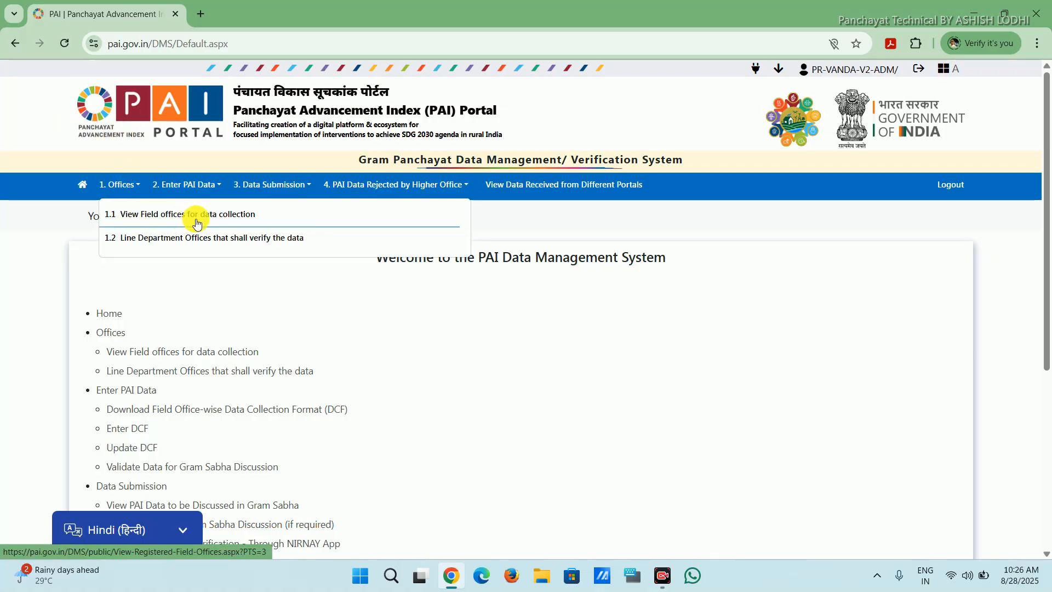
click(144, 219)
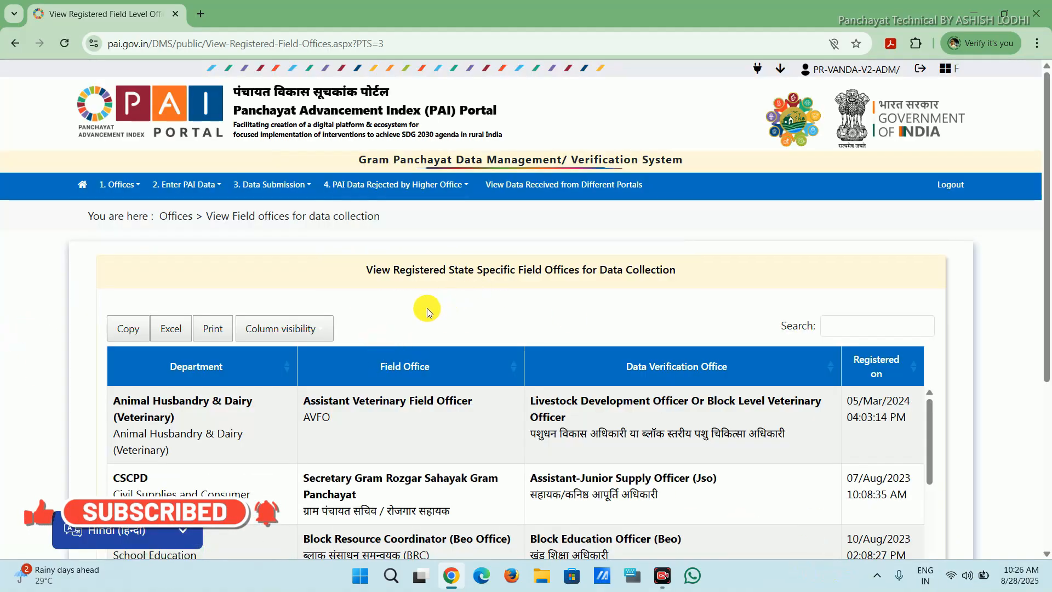
scroll(429, 309, down, 1)
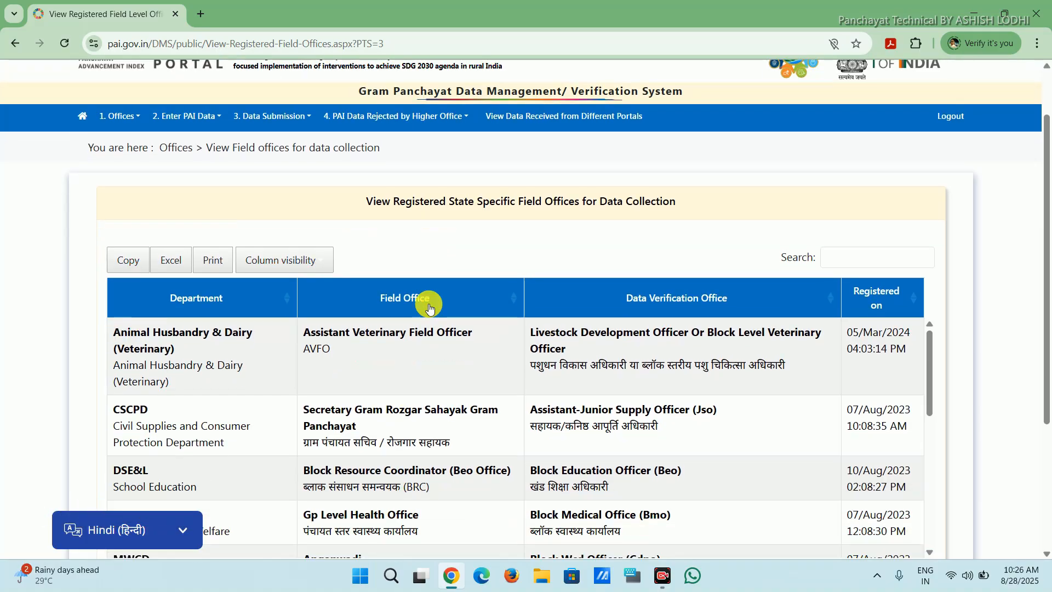
scroll(384, 299, down, 3)
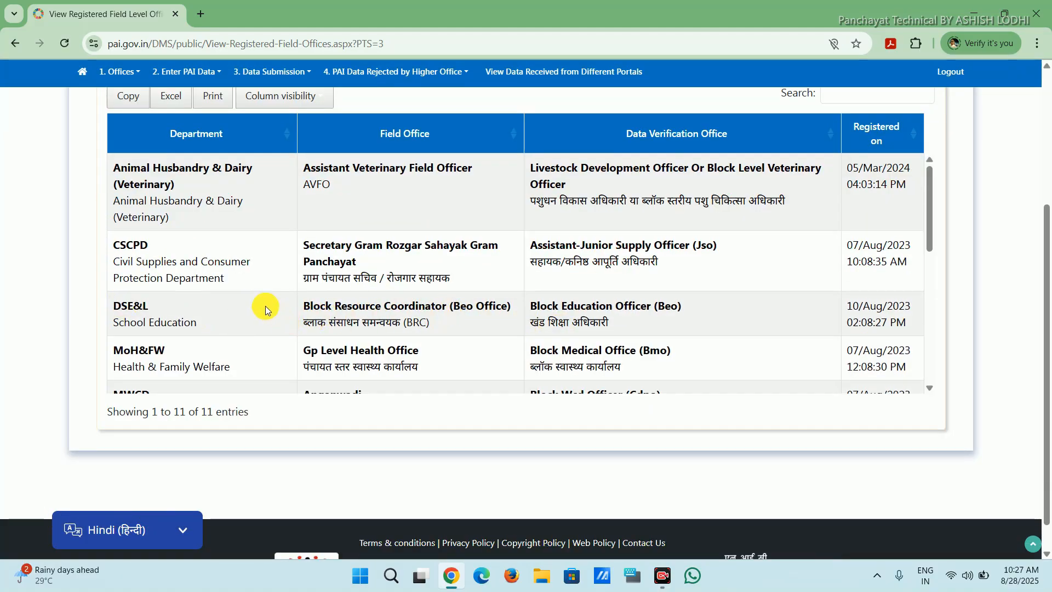
scroll(260, 304, down, 3)
scroll(219, 285, up, 4)
scroll(202, 307, down, 5)
scroll(214, 337, down, 1)
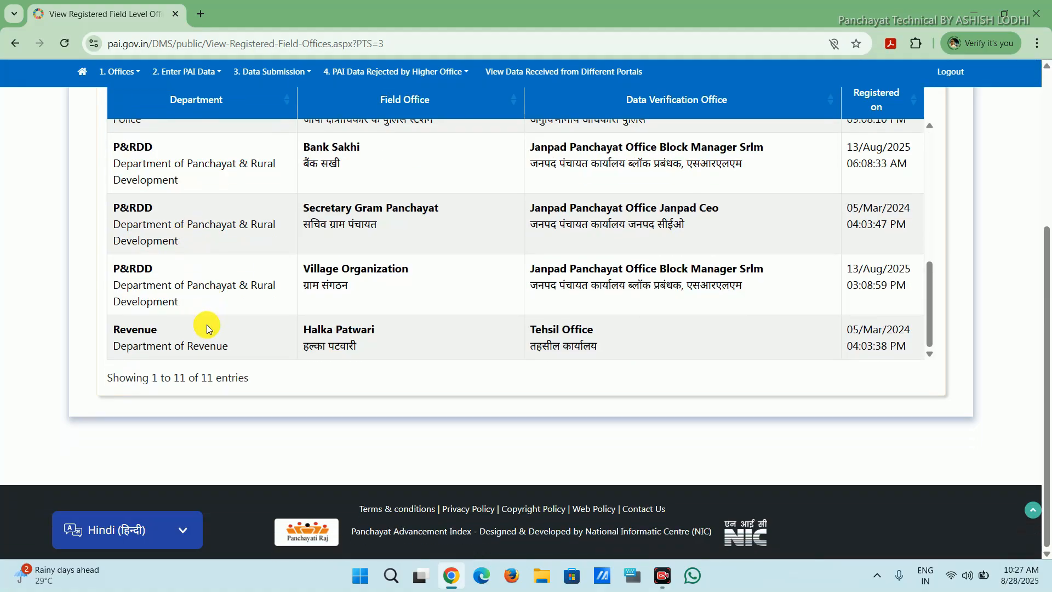
scroll(183, 348, up, 4)
scroll(715, 406, up, 2)
scroll(723, 323, up, 1)
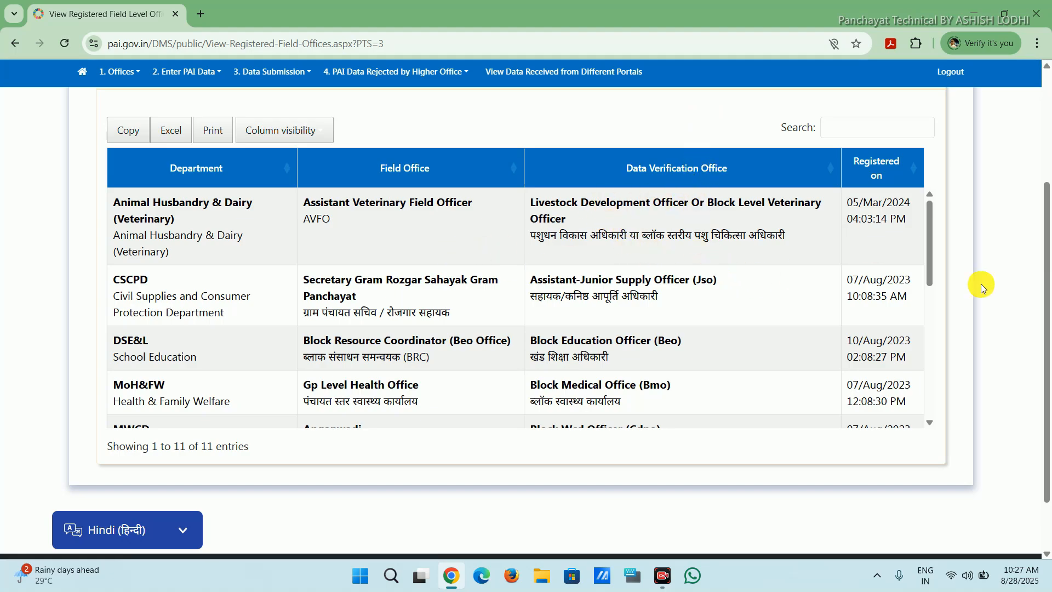
scroll(834, 552, up, 3)
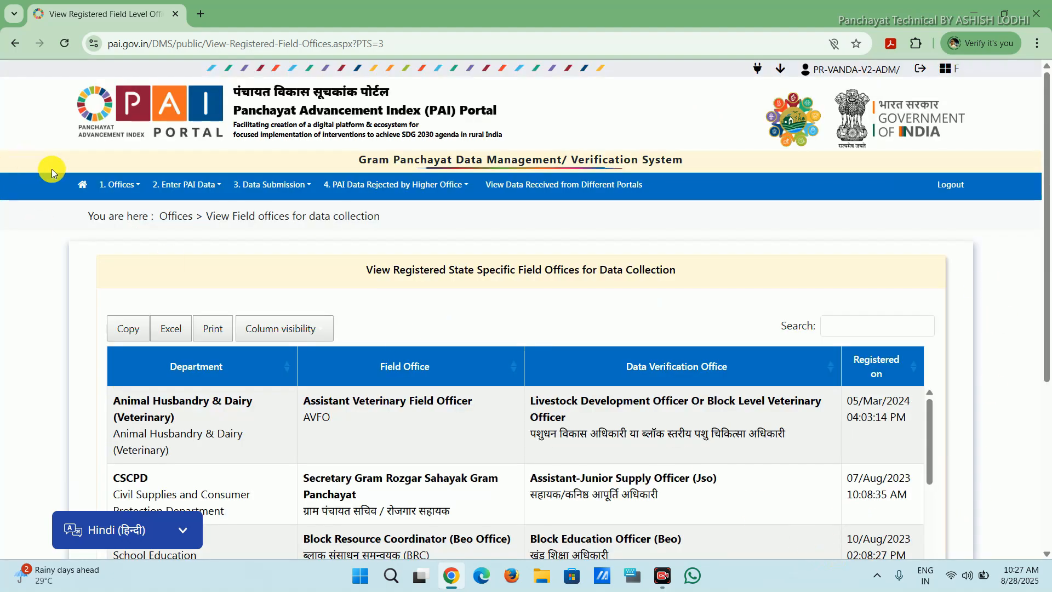
click(272, 184)
mouse_move(118, 184)
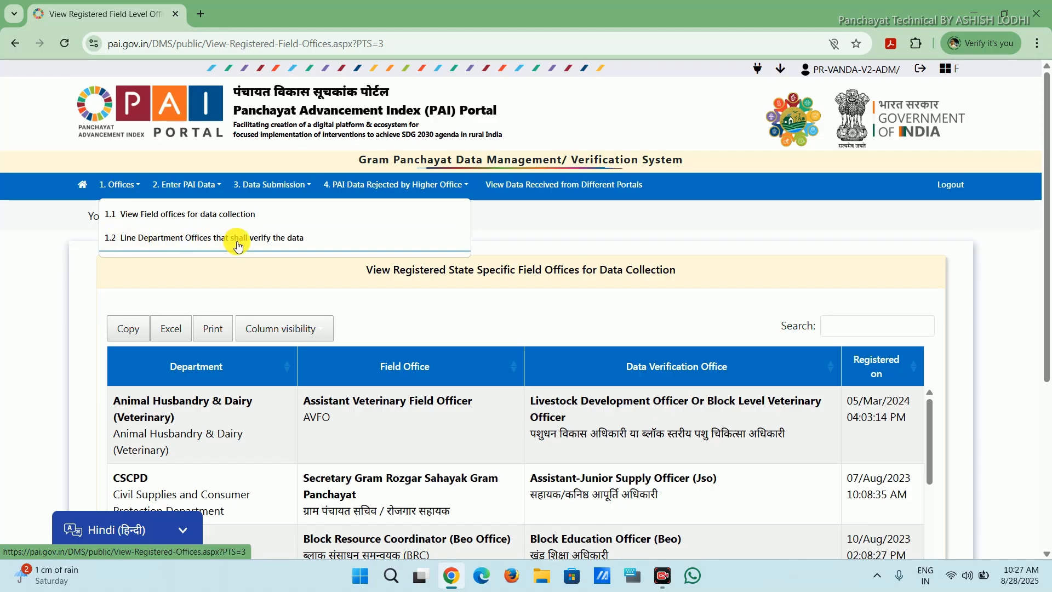
Open '1.2 Line Department Offices that shall verify the data' and review the block-level offices table.
click(255, 239)
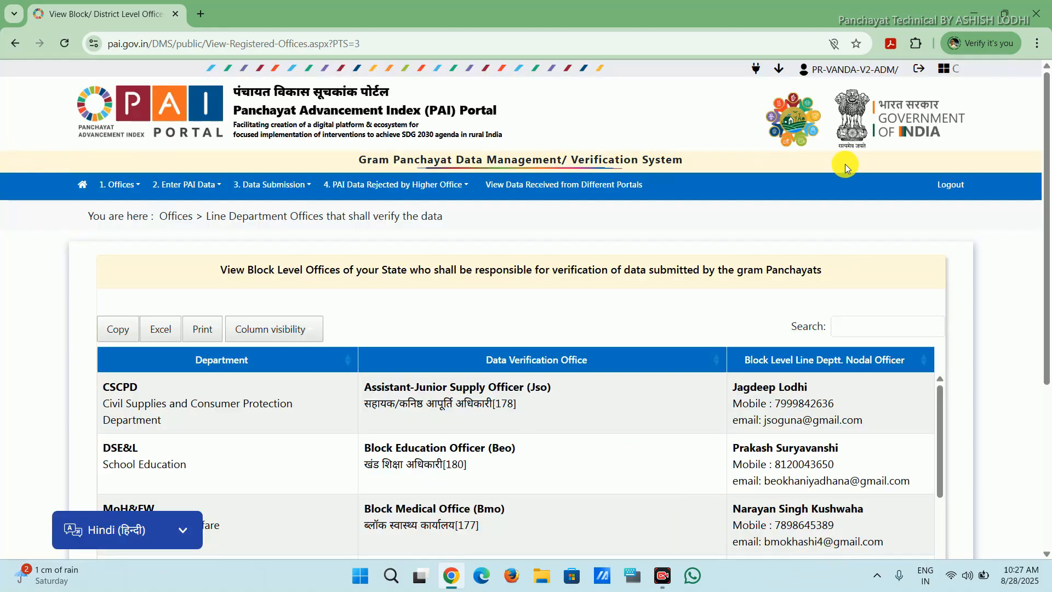
scroll(1014, 286, down, 5)
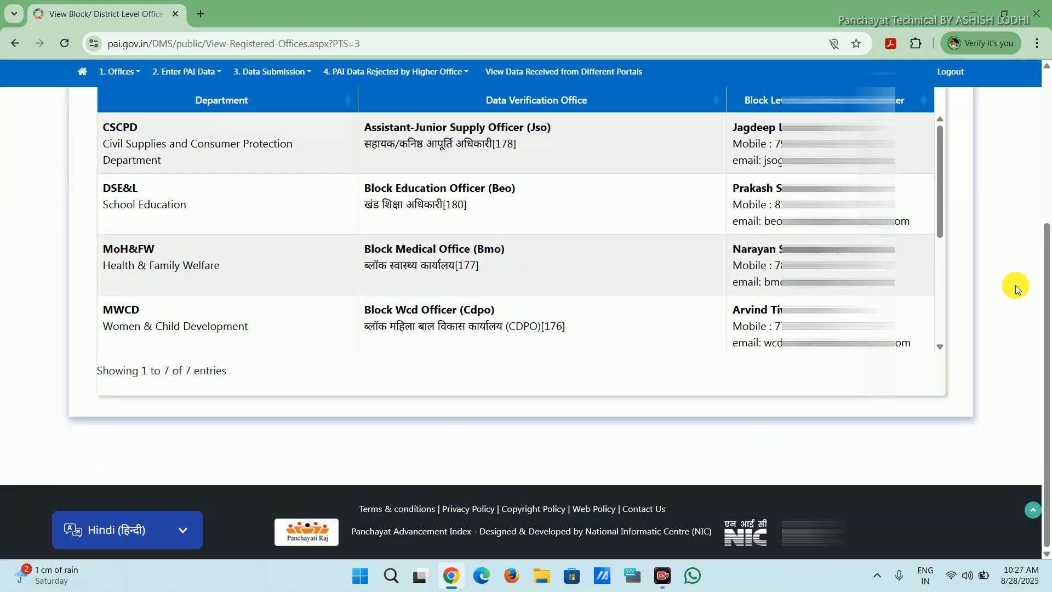
scroll(1007, 285, up, 1)
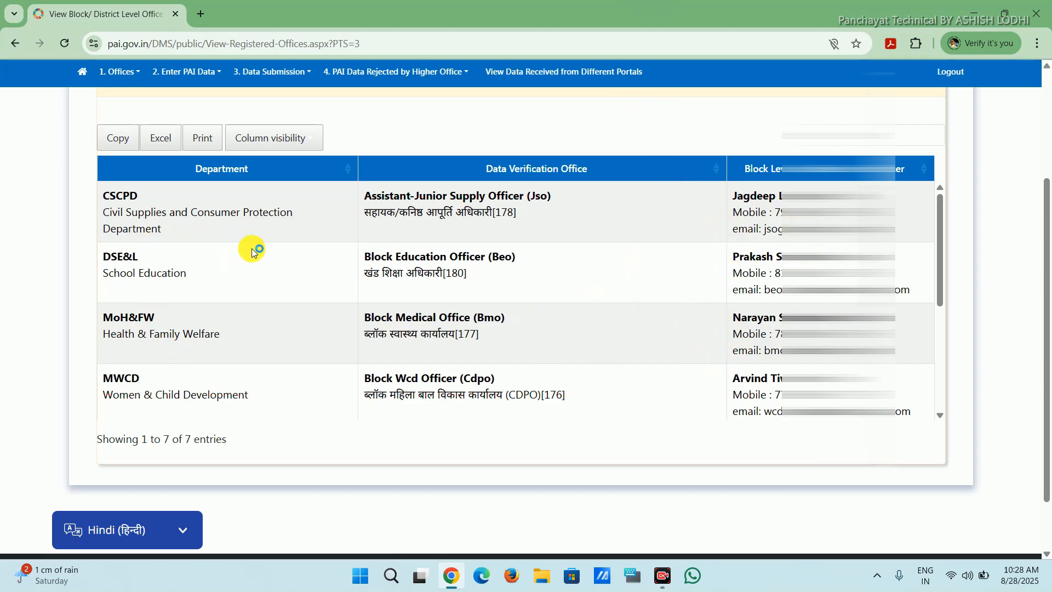
scroll(246, 241, up, 3)
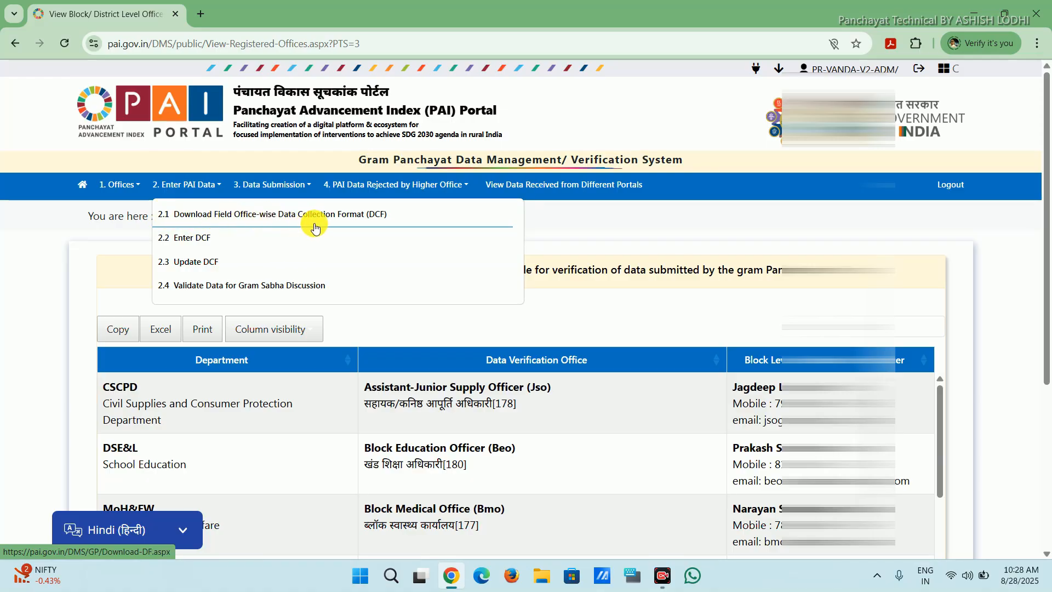
Open '2.1 Download Field Office-wise DCF' and search for Financial Year 2023-2024 formats.
click(190, 217)
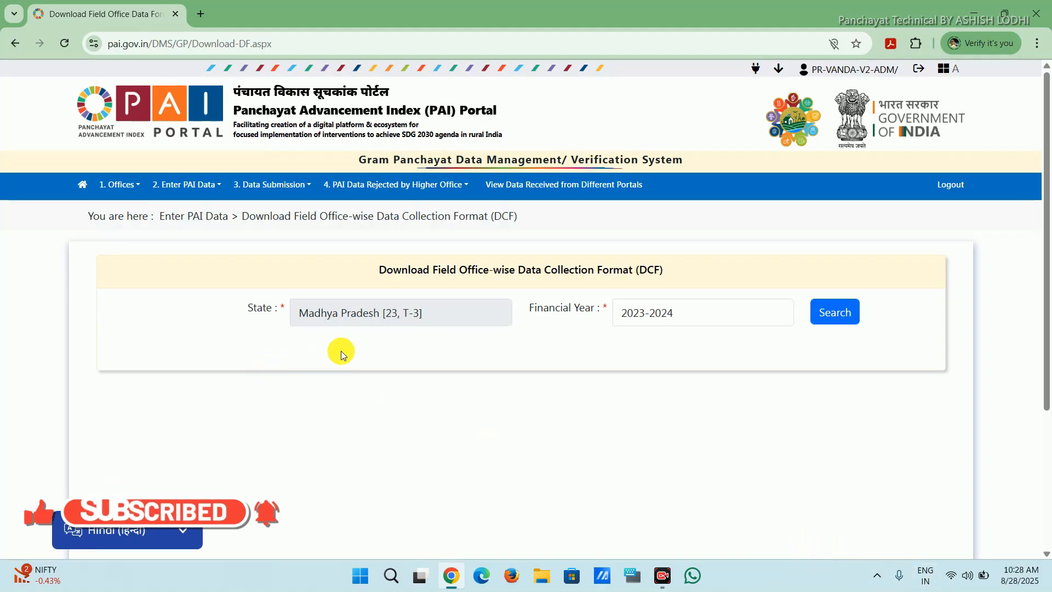
click(705, 313)
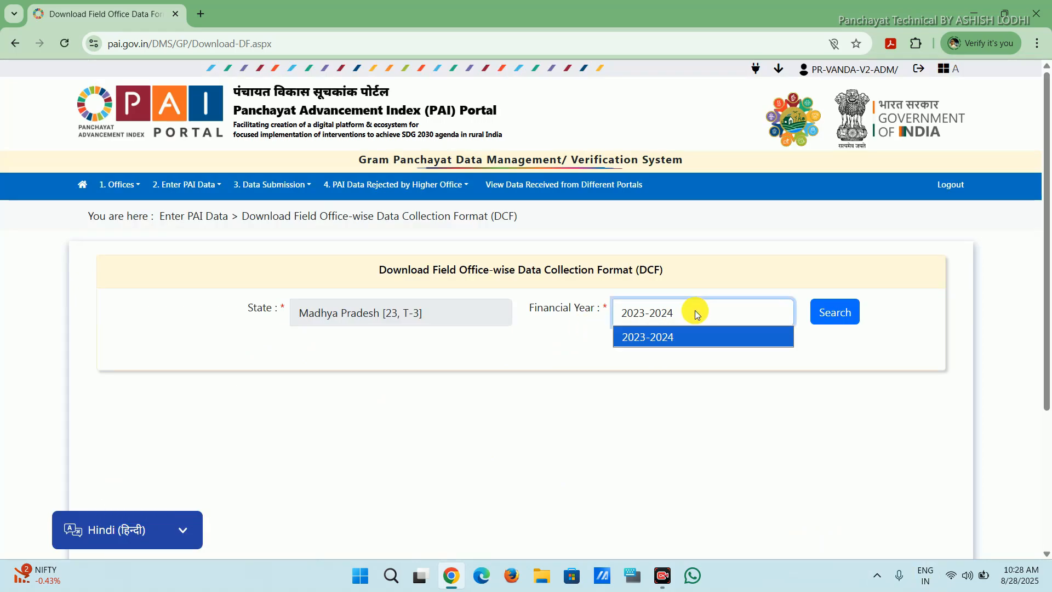
click(613, 376)
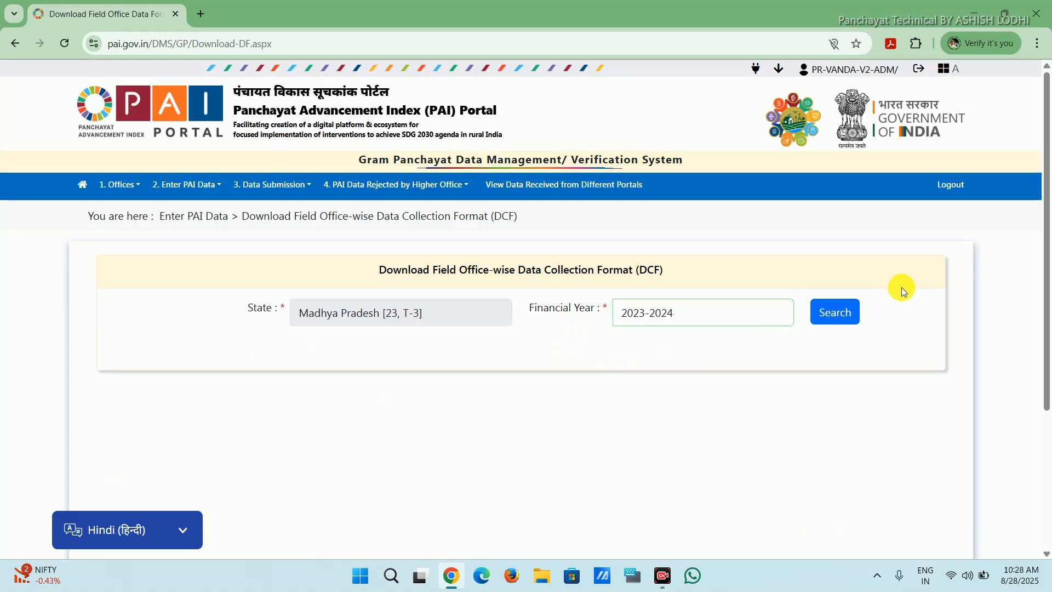
click(833, 317)
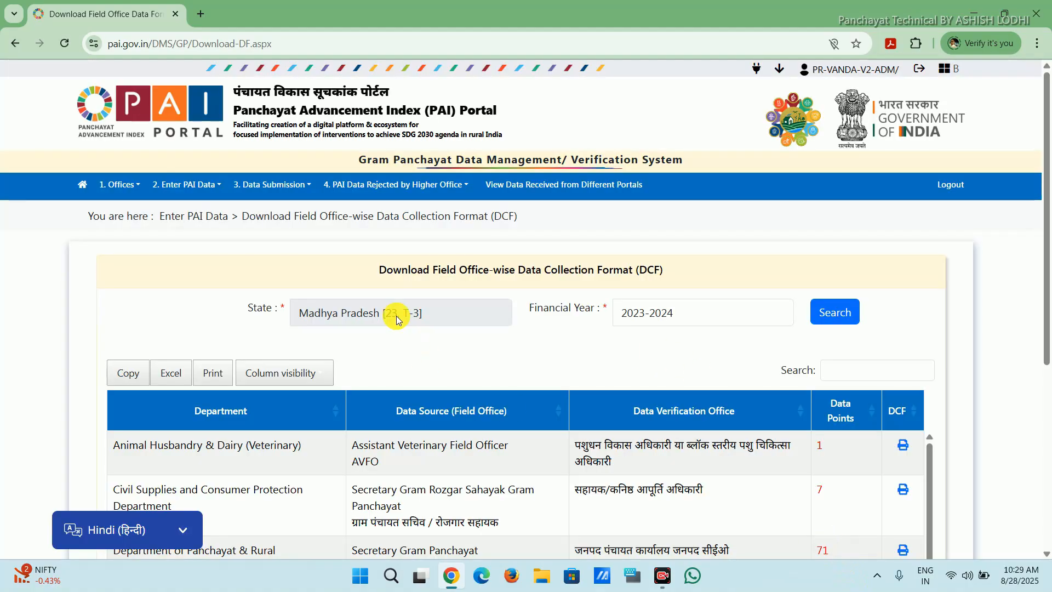
Scroll through the DCF list, including Secretary Gram Panchayat's 71 data points.
scroll(576, 318, down, 3)
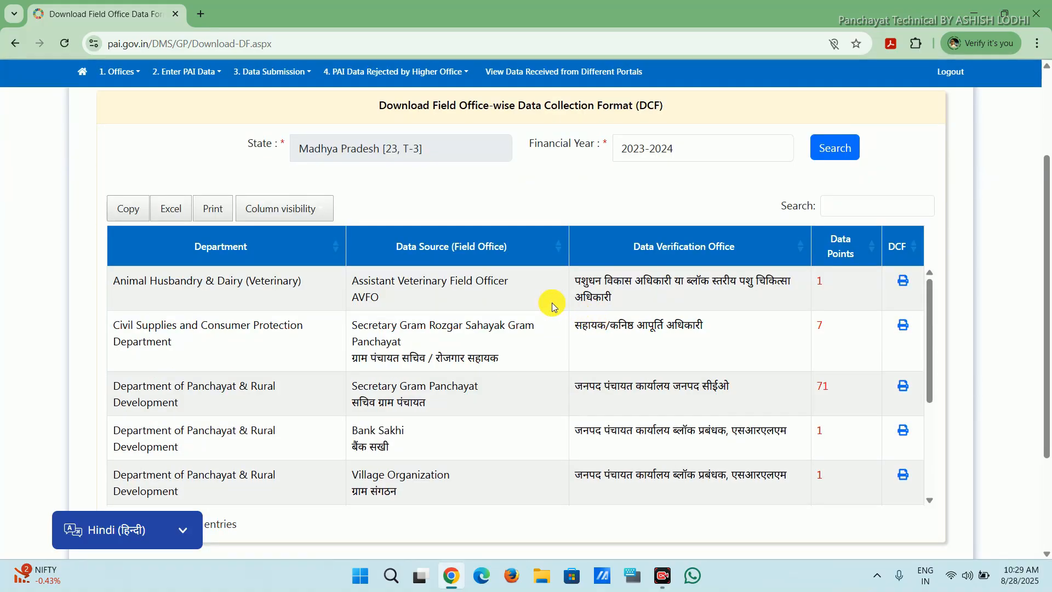
scroll(329, 245, down, 3)
scroll(340, 271, up, 1)
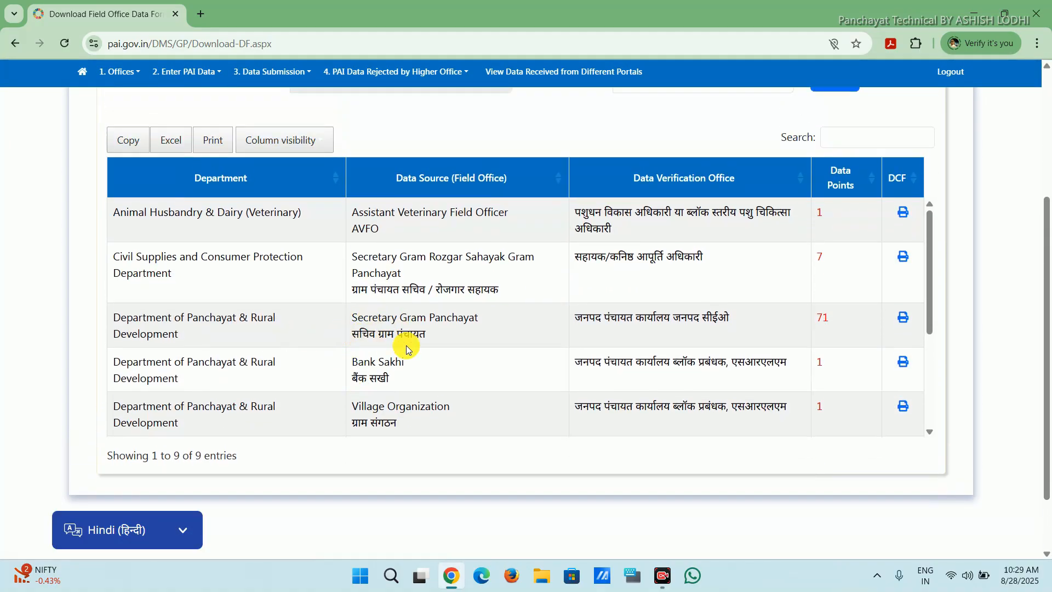
scroll(472, 341, down, 1)
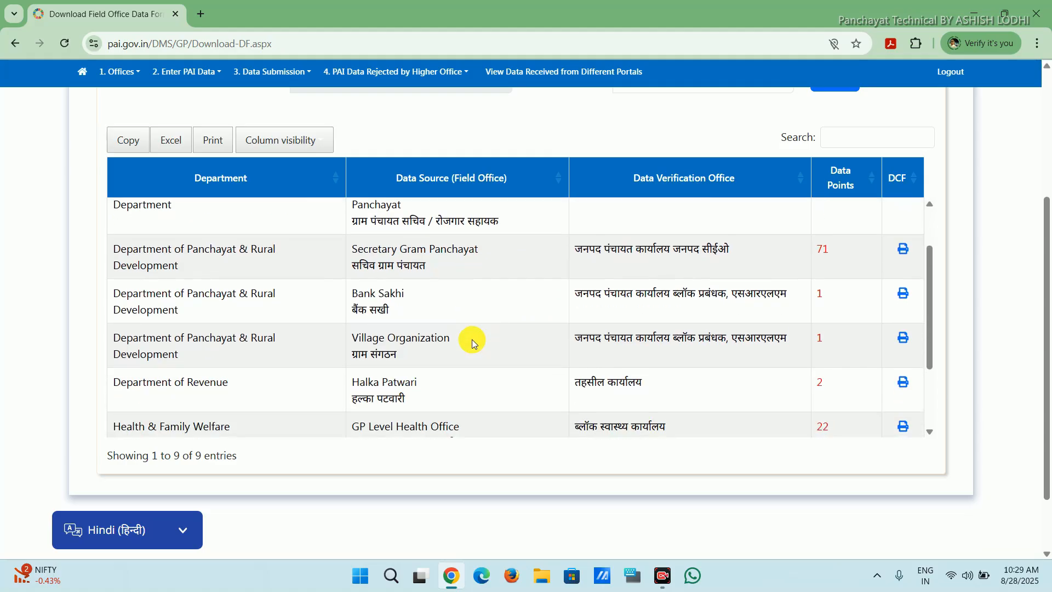
scroll(383, 362, down, 1)
scroll(571, 376, up, 3)
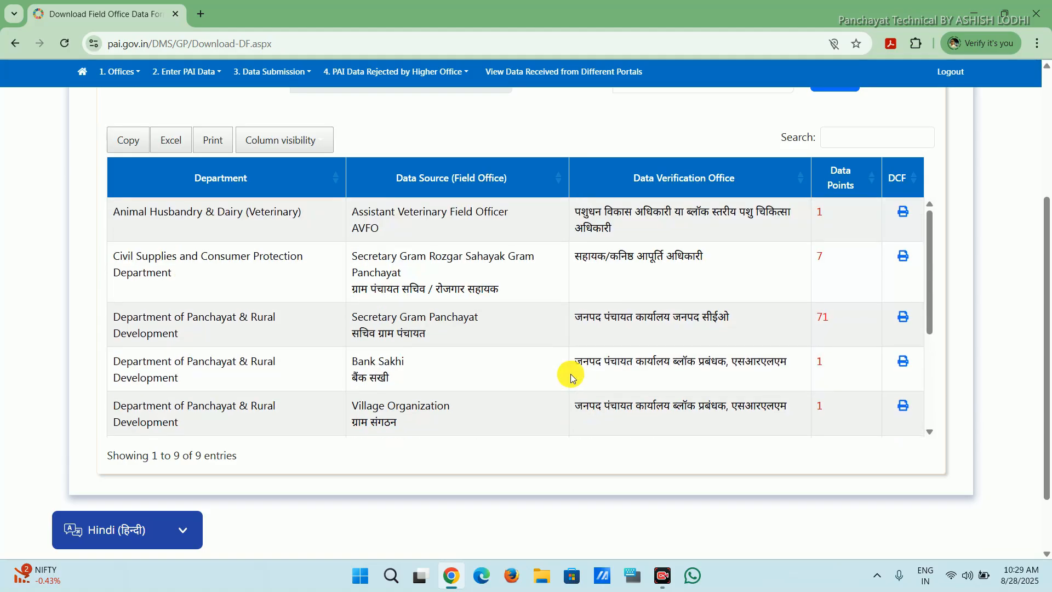
scroll(601, 364, down, 1)
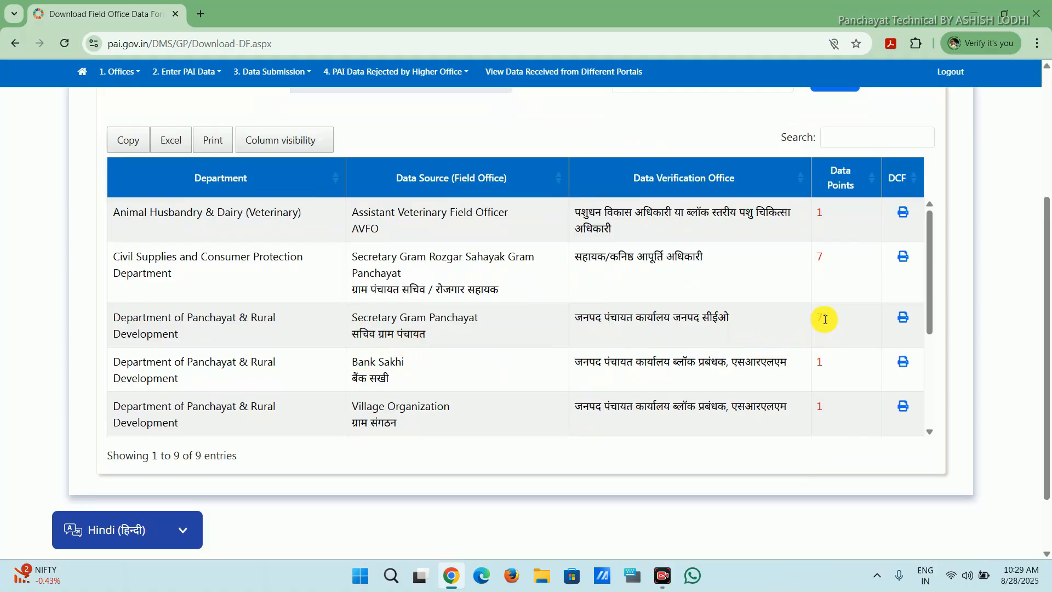
scroll(709, 346, down, 2)
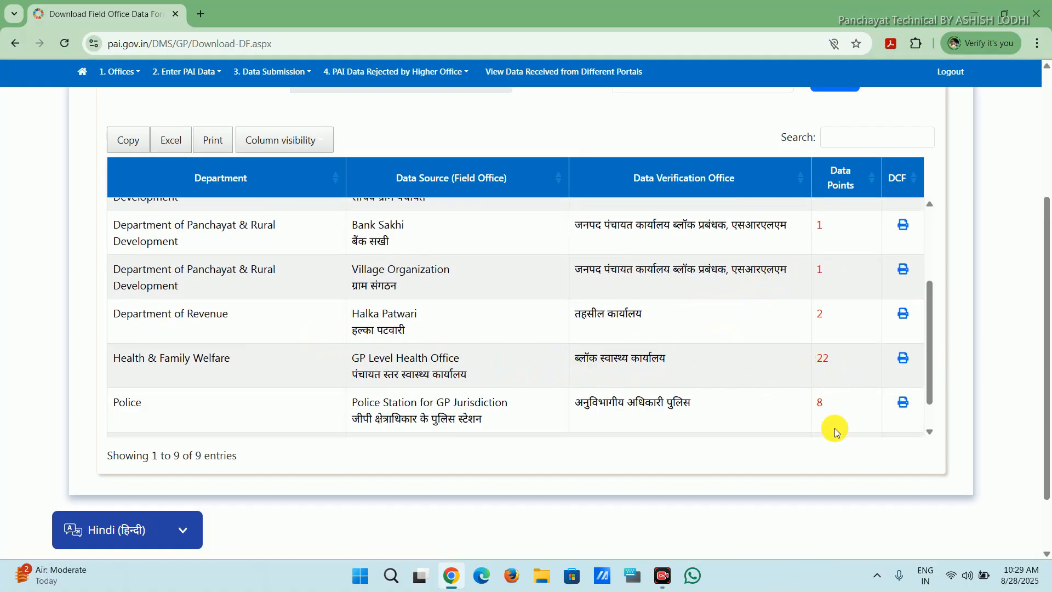
scroll(739, 364, up, 2)
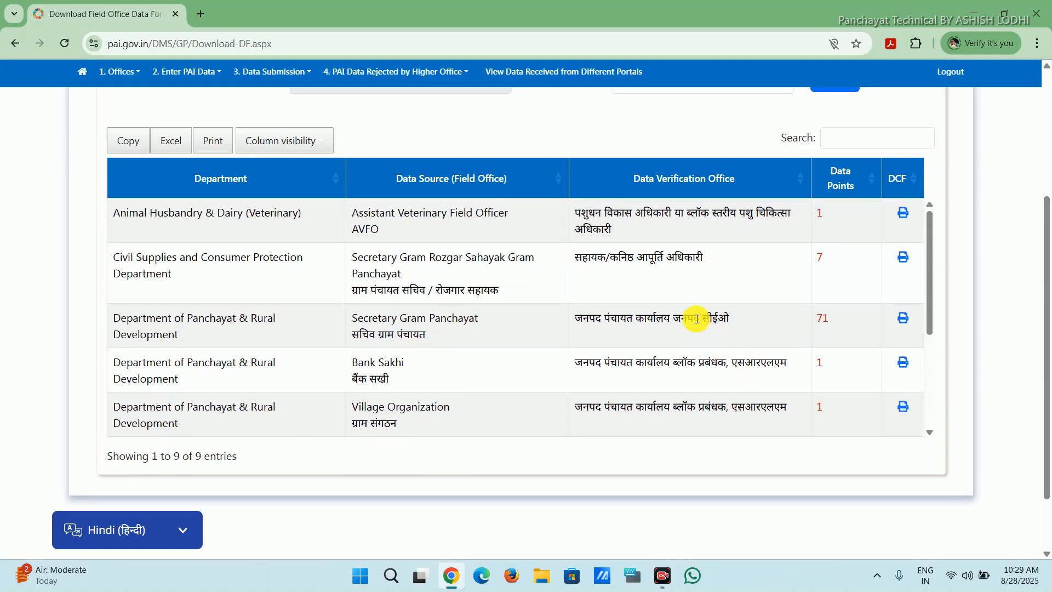
scroll(974, 297, up, 4)
scroll(970, 298, down, 4)
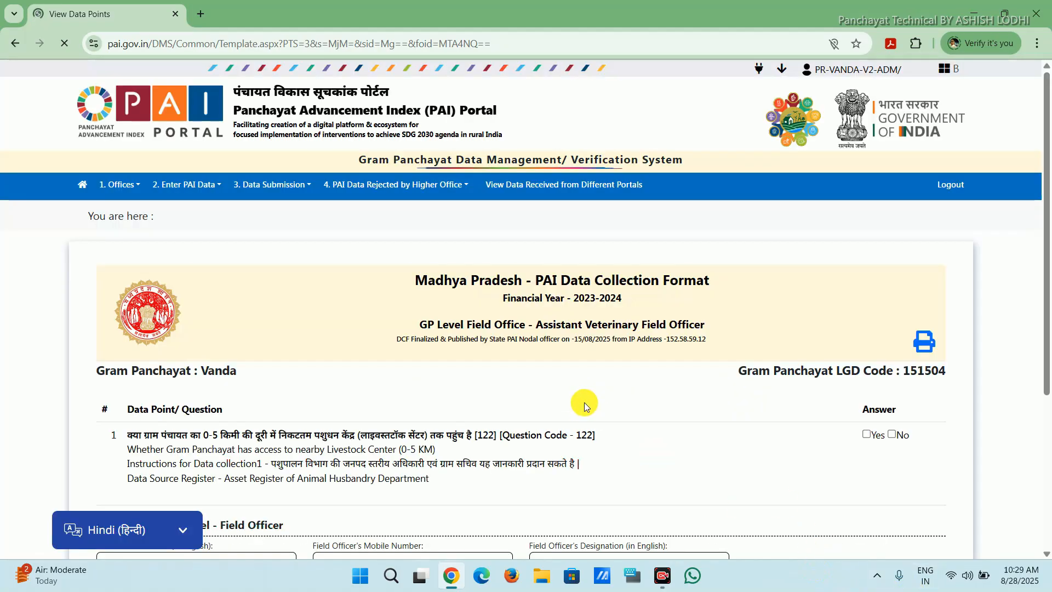
Preview the Assistant Veterinary Field Officer DCF for printing, then cancel the print.
scroll(584, 402, down, 2)
scroll(572, 372, down, 1)
scroll(589, 369, up, 3)
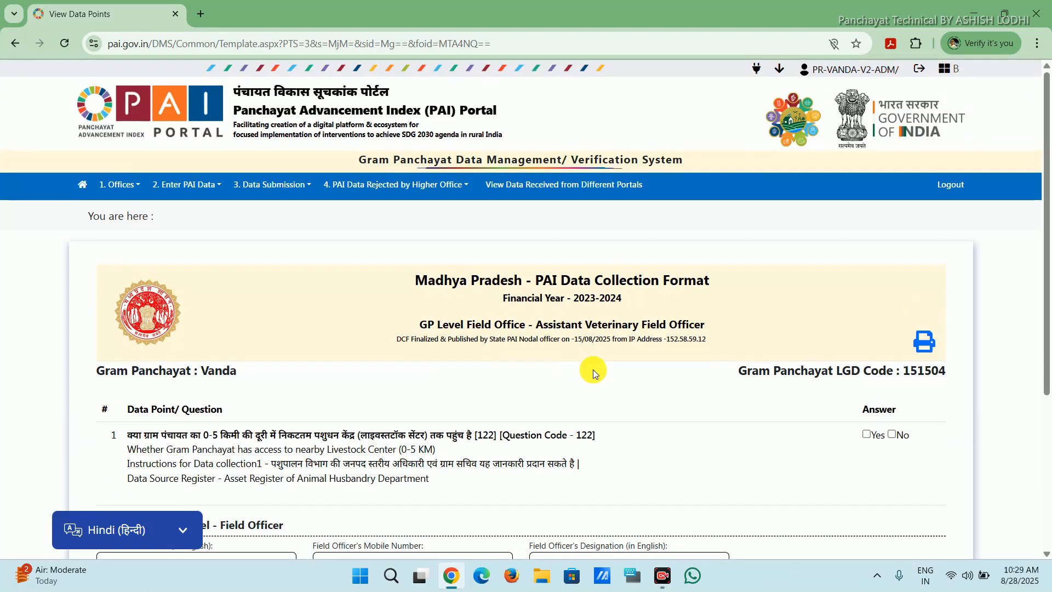
scroll(768, 386, down, 1)
scroll(768, 386, down, 2)
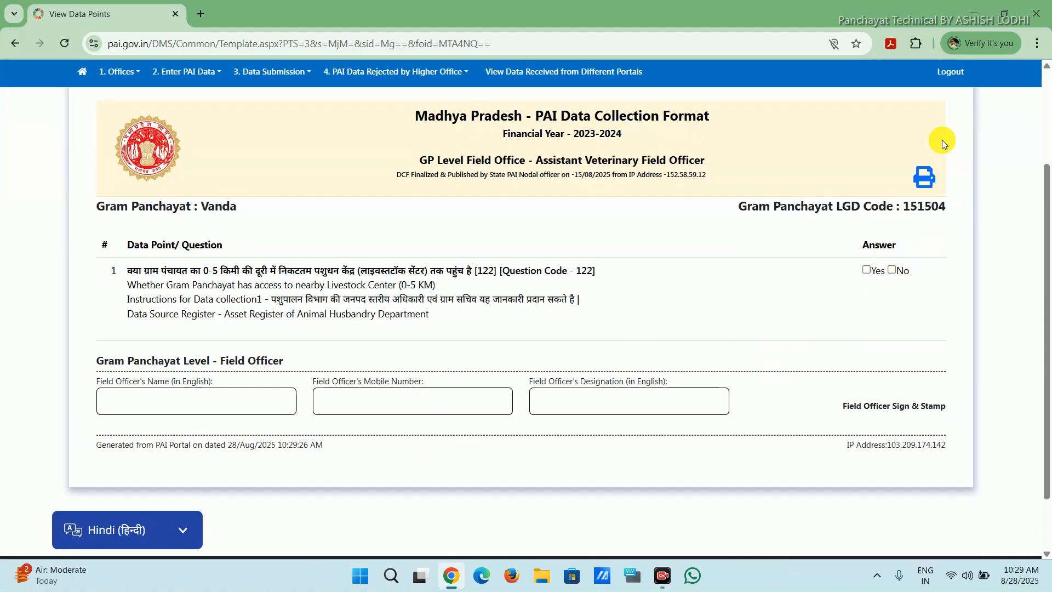
click(923, 176)
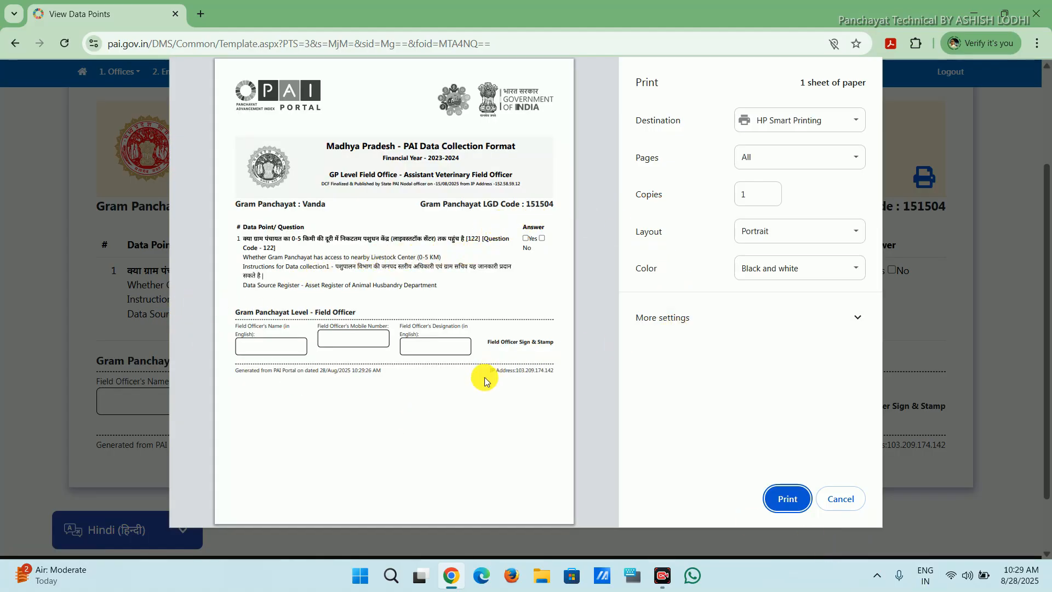
click(841, 502)
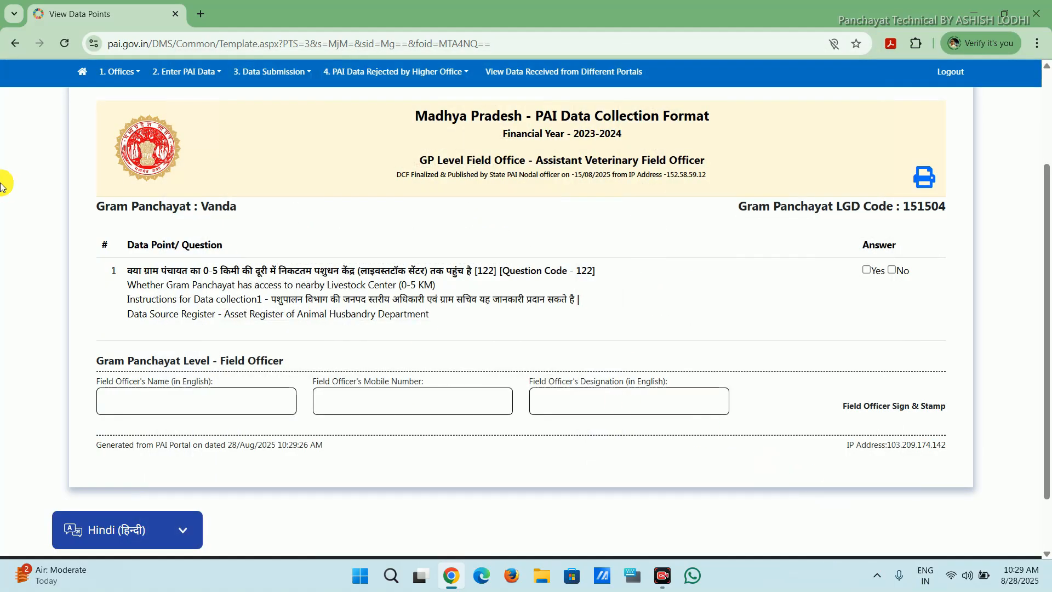
scroll(434, 298, up, 3)
click(188, 186)
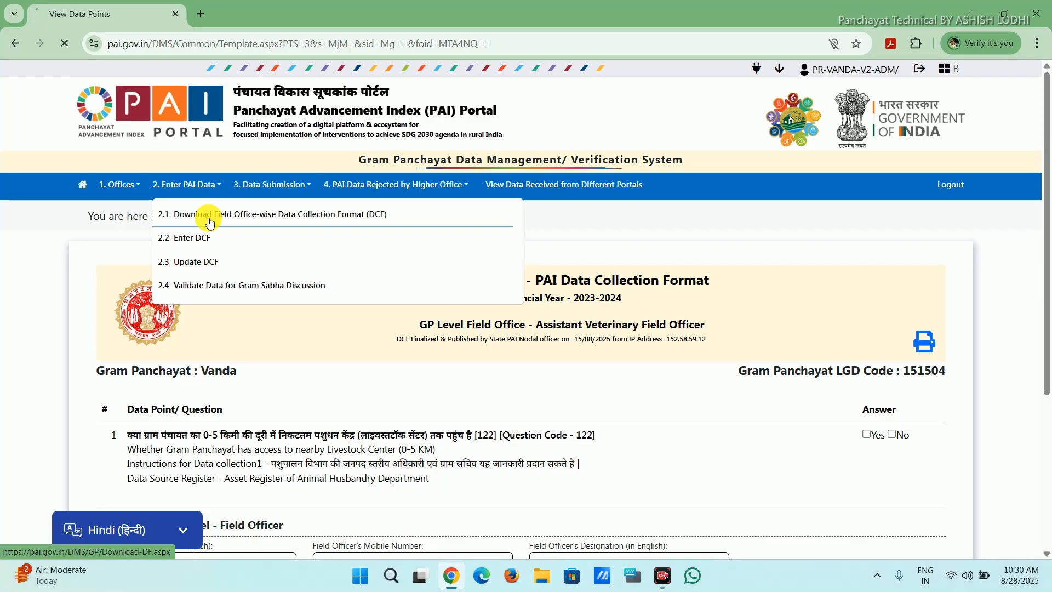
Return to '2.1 Download Field Office-wise DCF' and review the nine departments' data point counts.
click(208, 221)
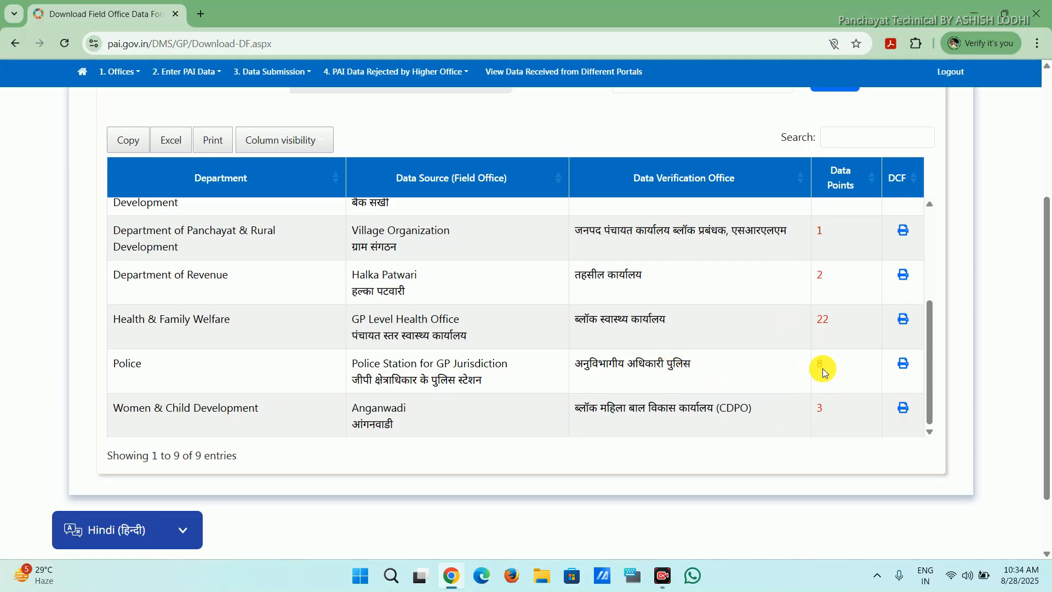
scroll(646, 356, up, 2)
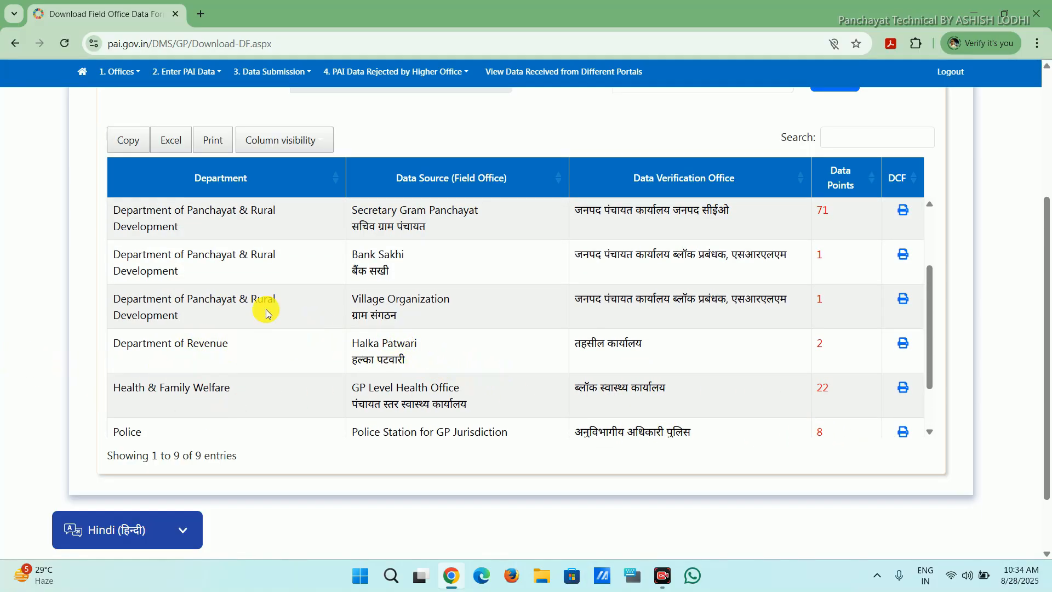
click(118, 72)
scroll(805, 349, up, 1)
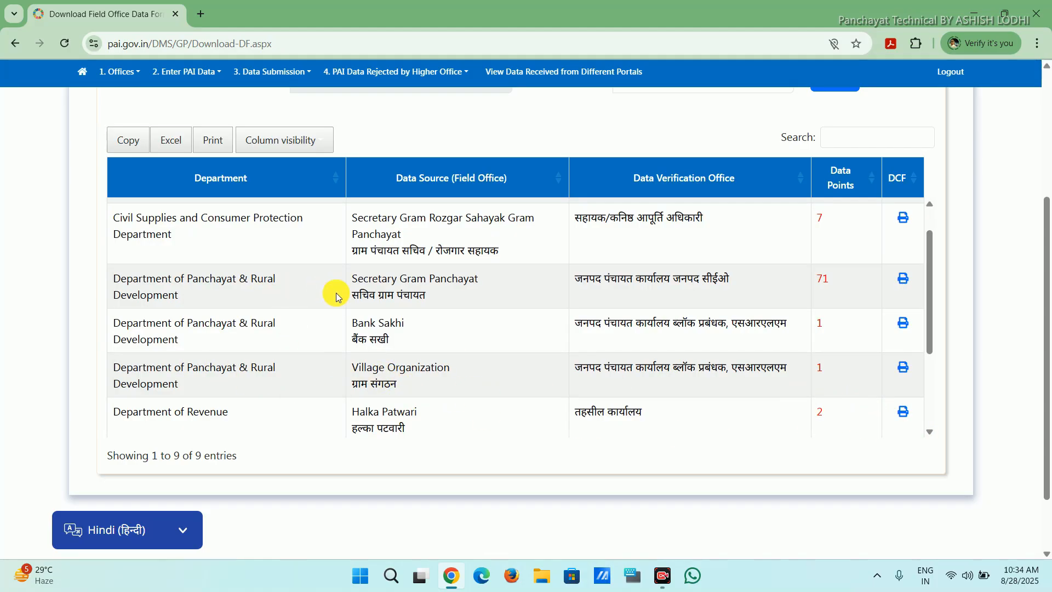
scroll(581, 285, up, 1)
scroll(575, 263, up, 1)
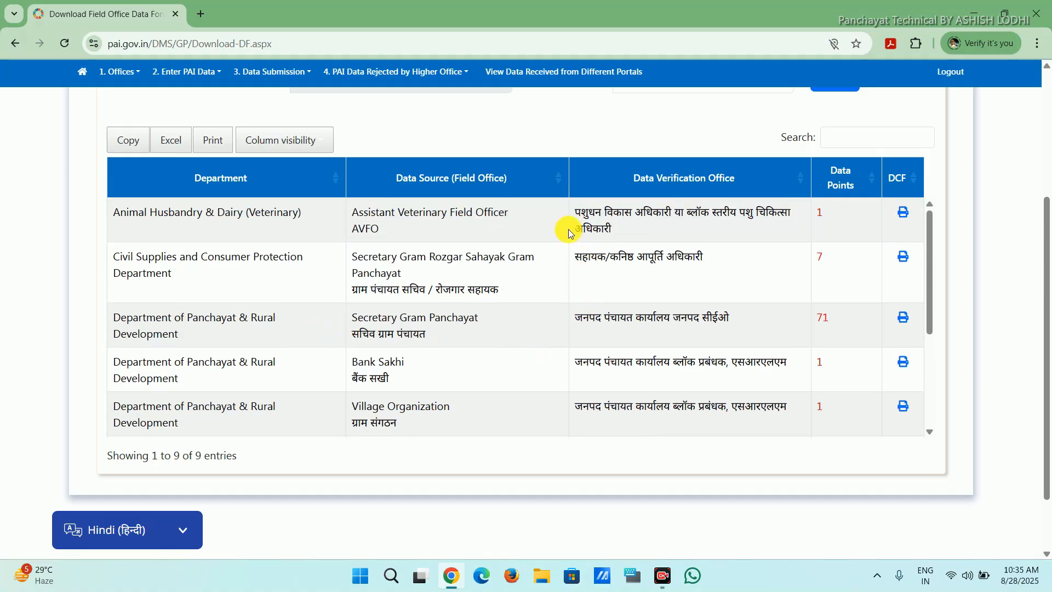
scroll(569, 233, up, 4)
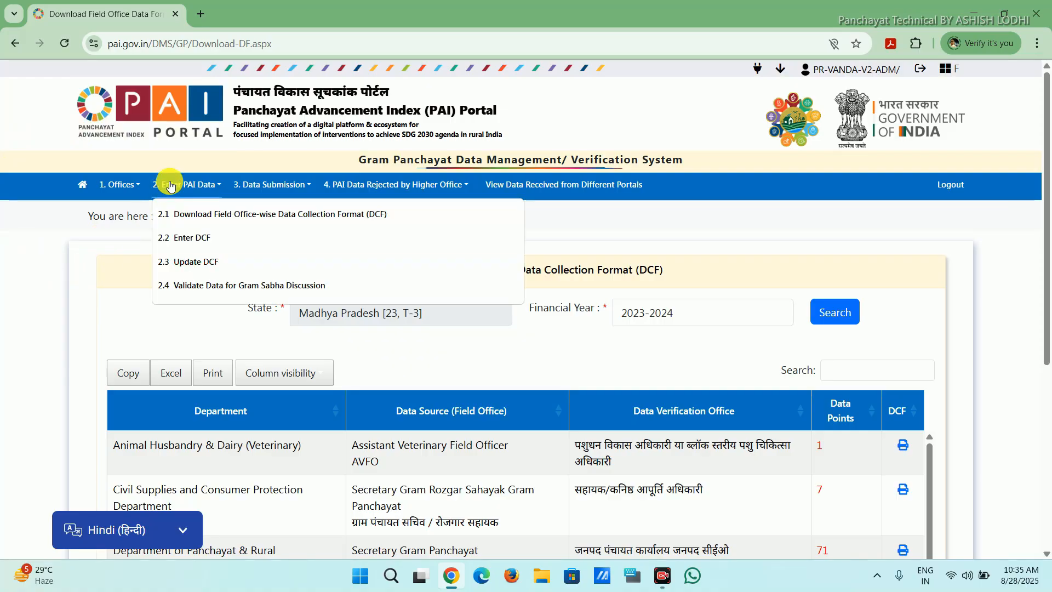
Open '2.2 Enter DCF' and highlight the Secretary Gram Panchayat row's 0 / 71 answered count.
mouse_move(177, 184)
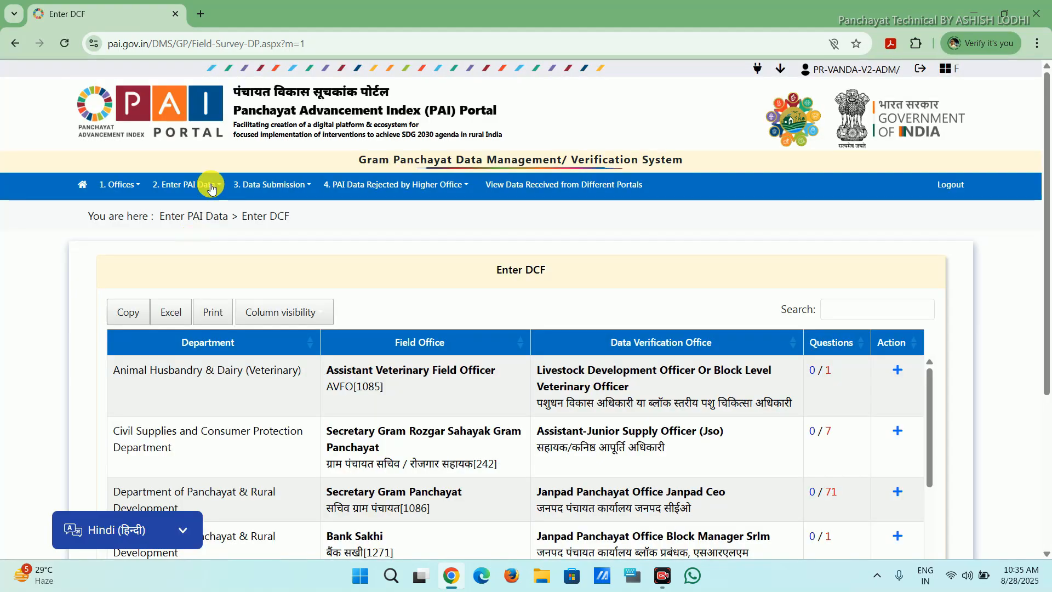
scroll(545, 347, down, 5)
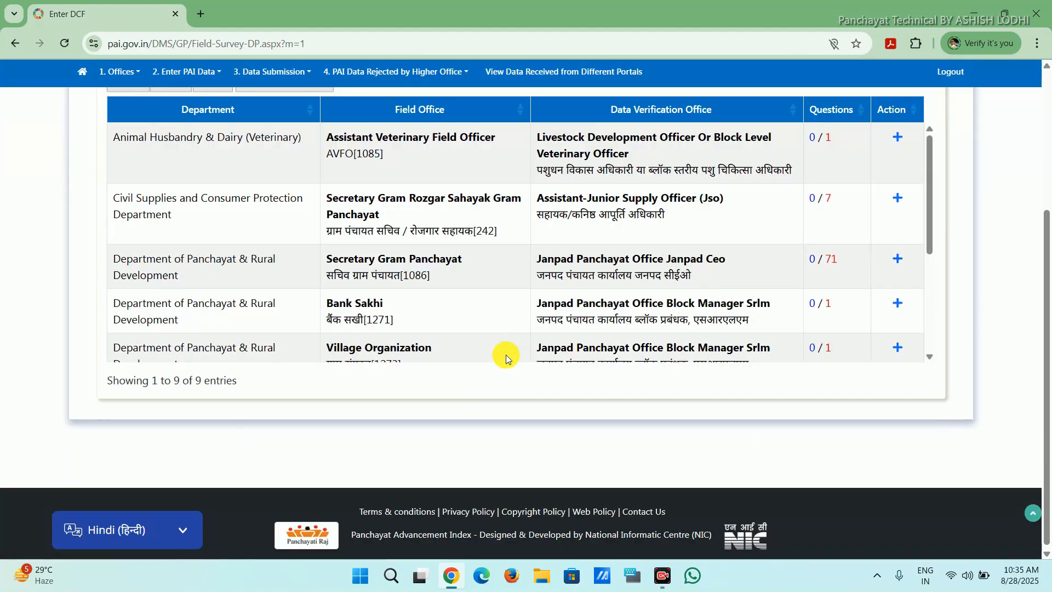
scroll(958, 258, up, 1)
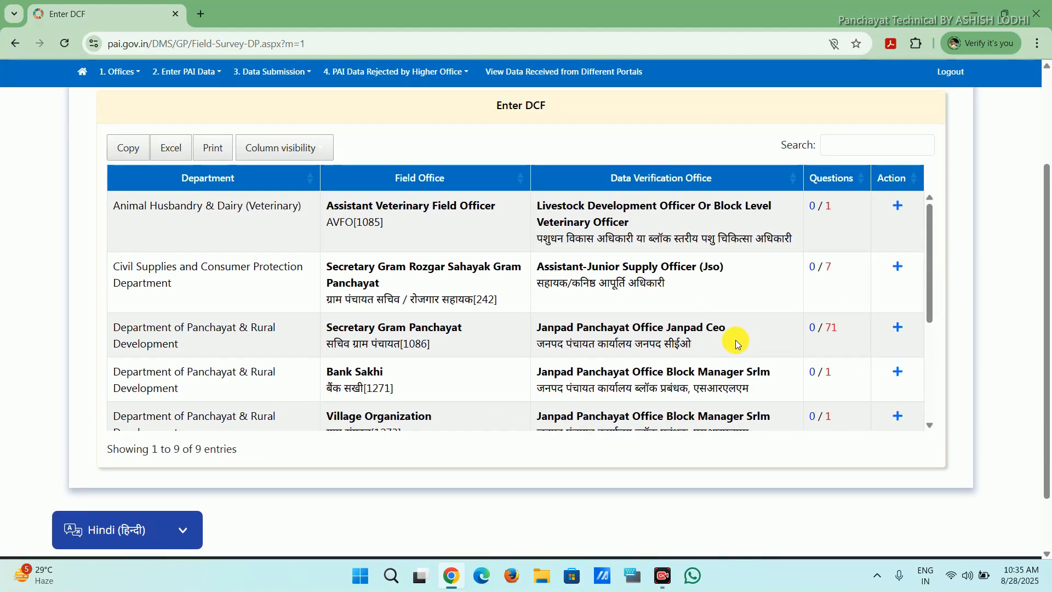
scroll(141, 307, down, 1)
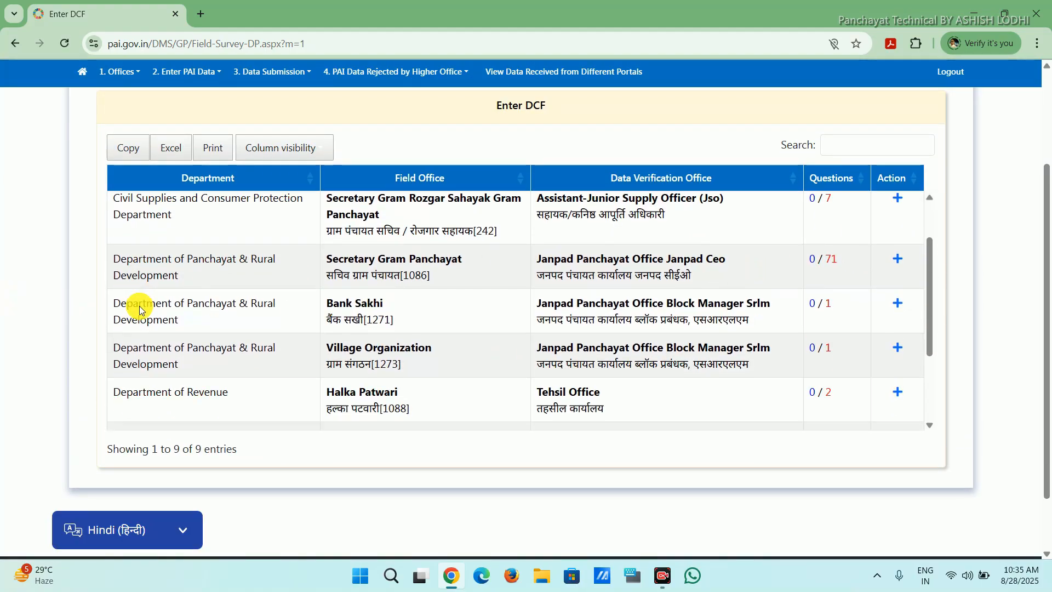
scroll(287, 307, up, 1)
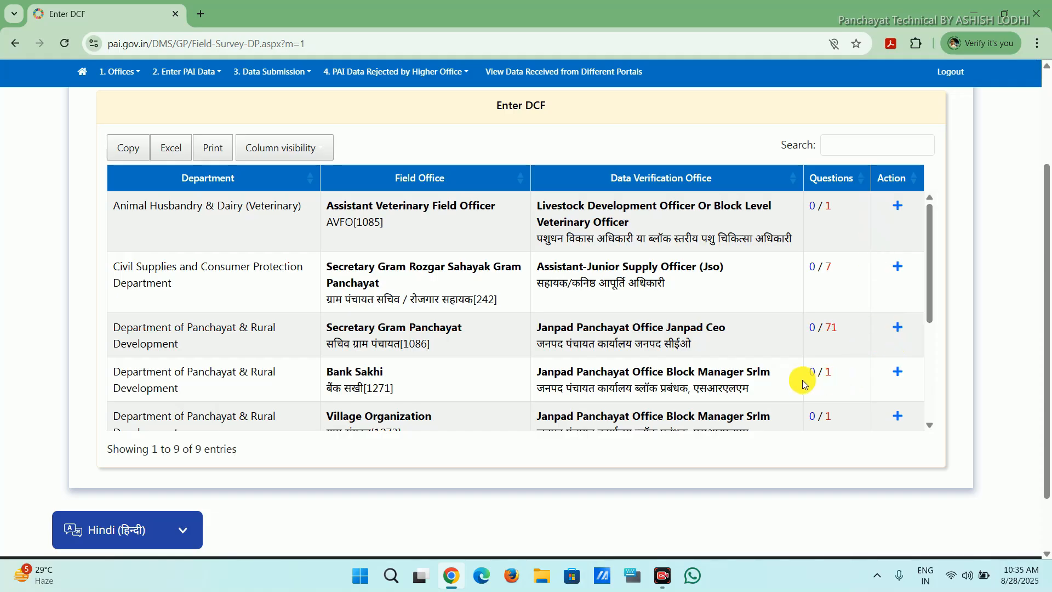
drag(805, 330, 845, 327)
click(821, 331)
click(828, 327)
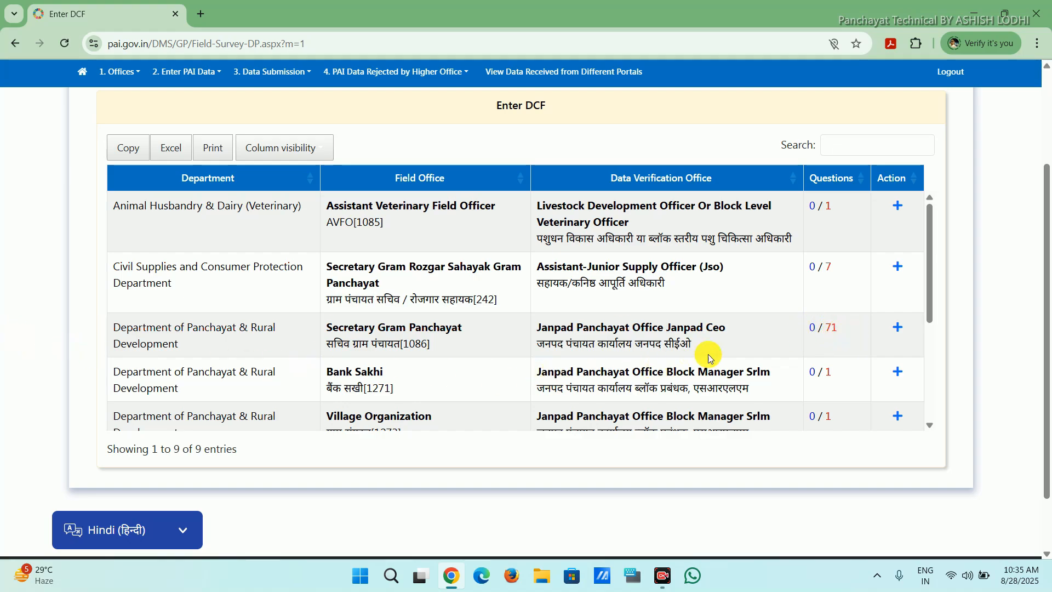
Open the Secretary Gram Panchayat Register Answer form via its '+' Action link.
click(897, 329)
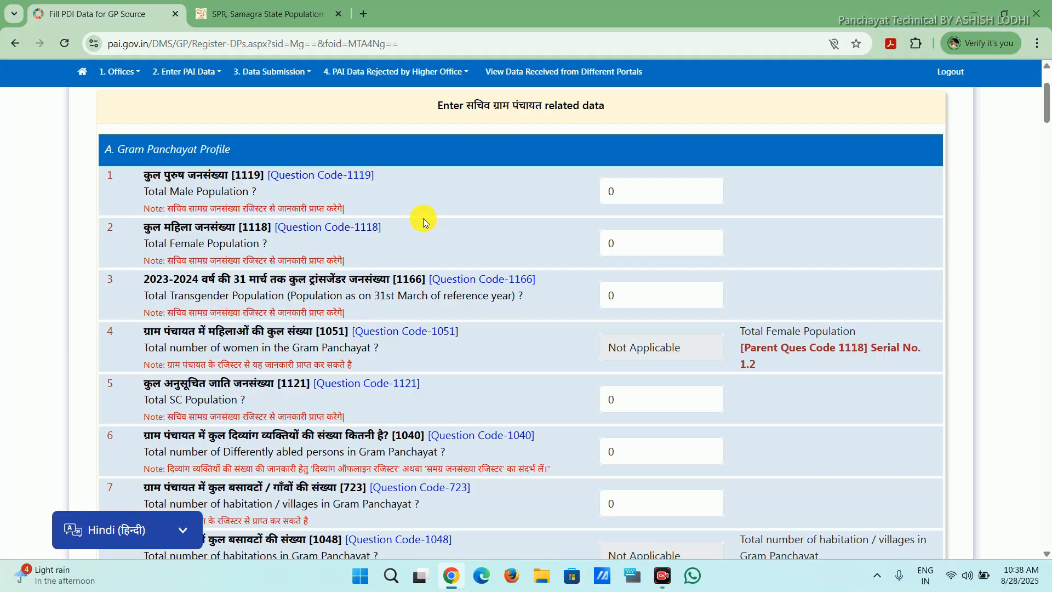
scroll(468, 233, up, 2)
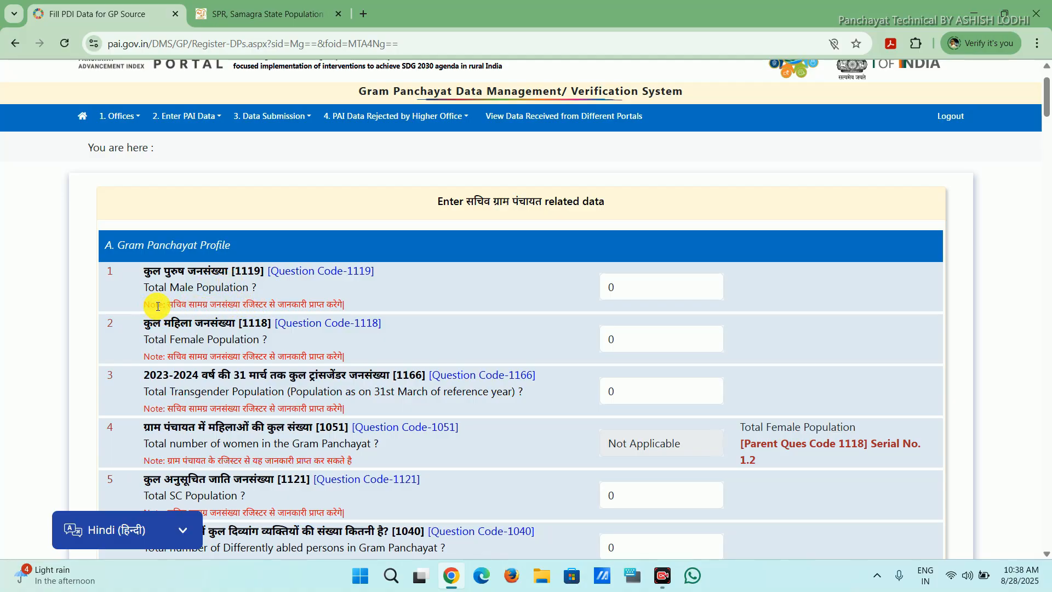
In Samagra, open the Family Register Report and load the panchayat's family member list.
click(272, 4)
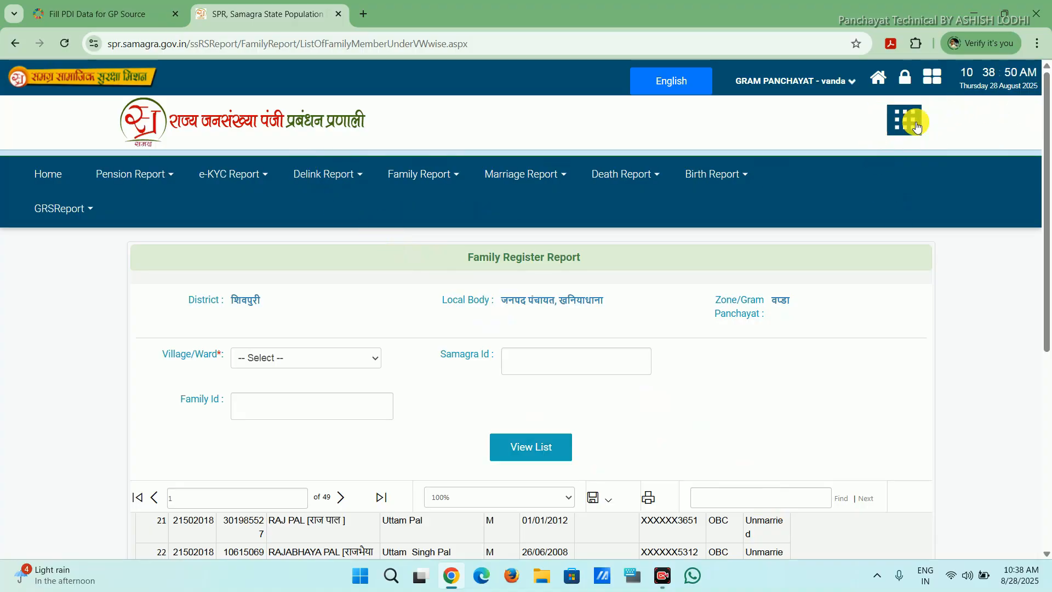
mouse_move(414, 169)
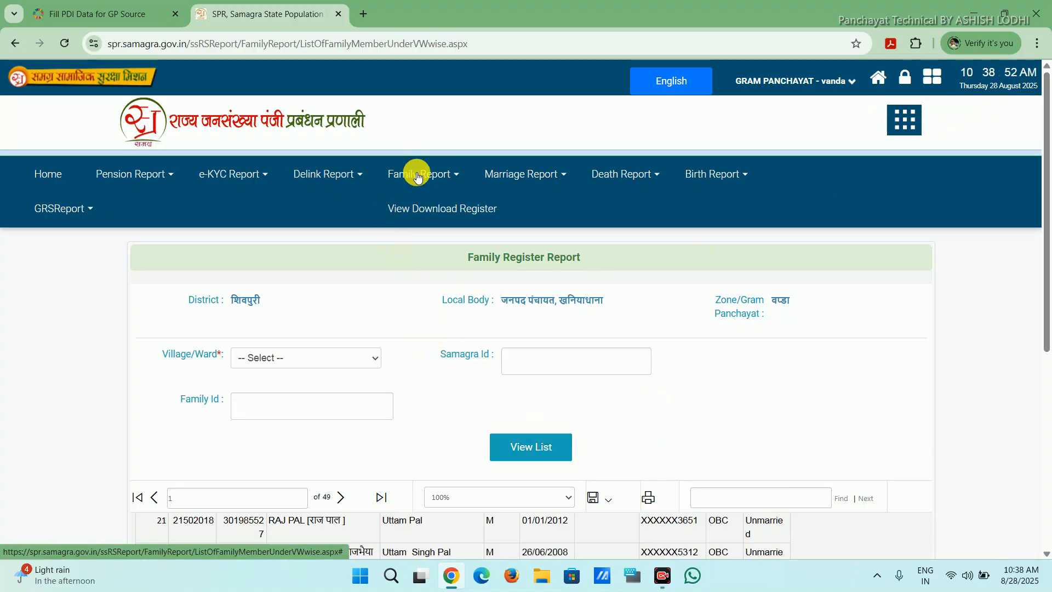
click(473, 214)
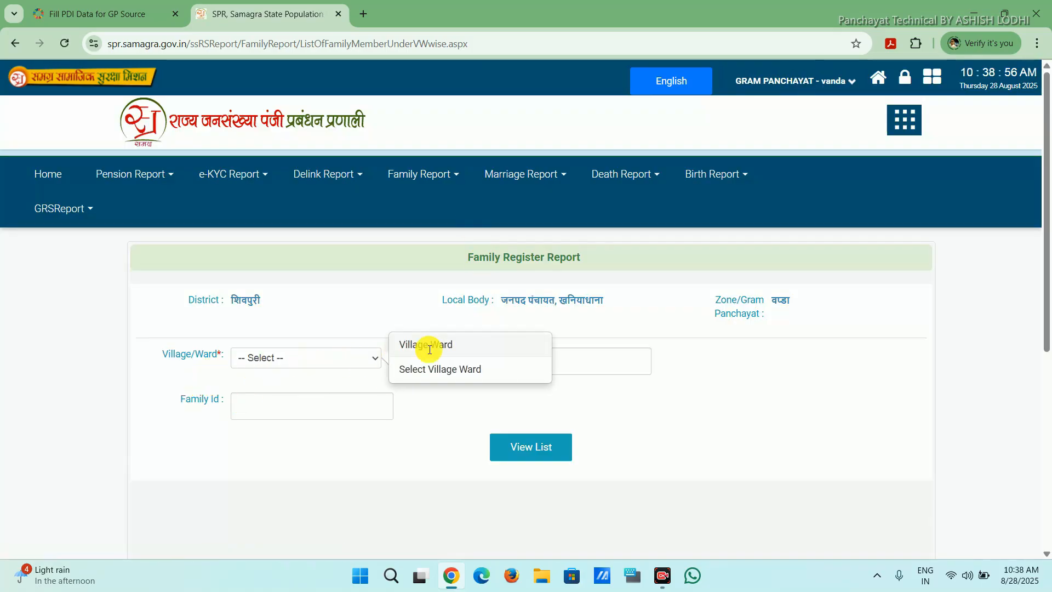
click(291, 354)
click(292, 354)
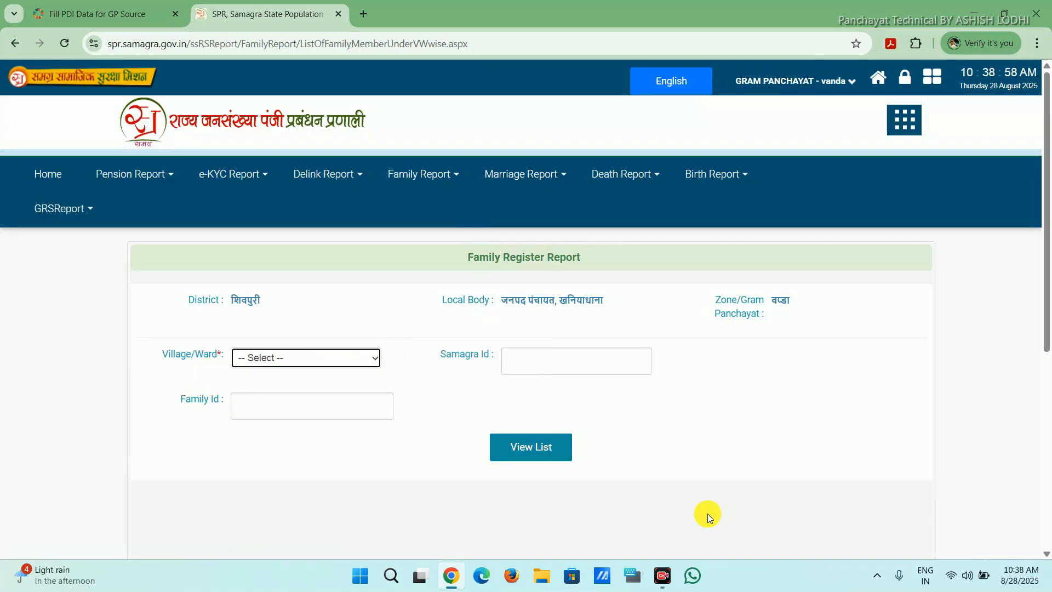
click(529, 453)
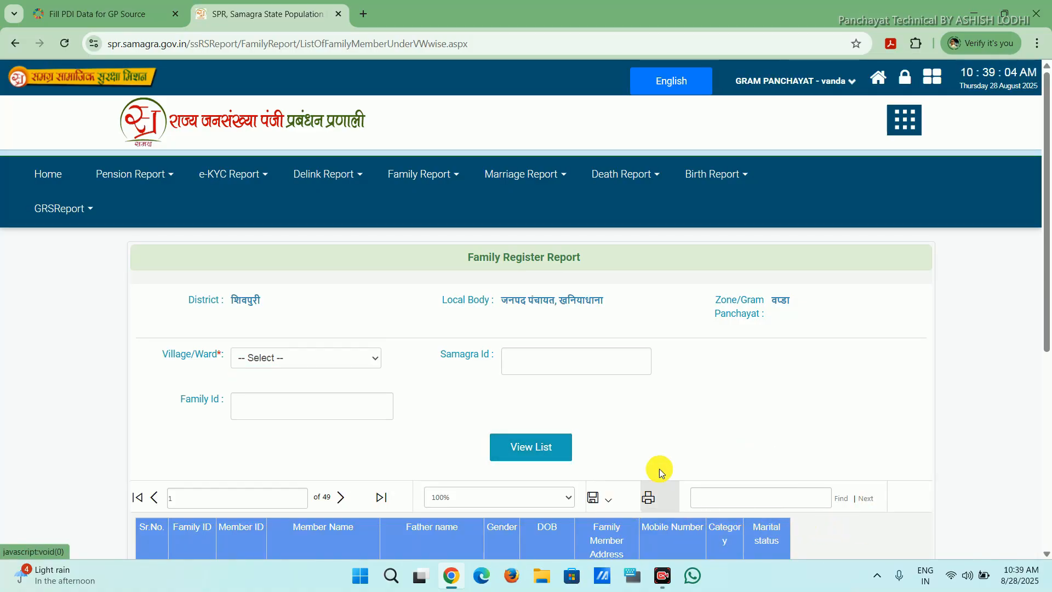
Export the member list to Excel and open FamilyMemberUndervwwise (4).xlsx.
click(611, 502)
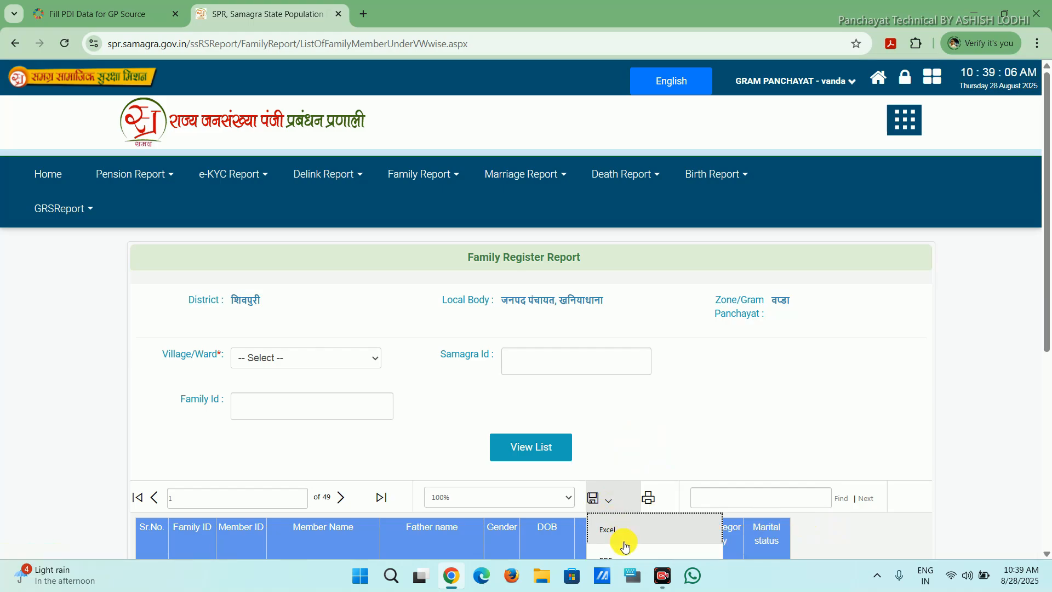
click(624, 533)
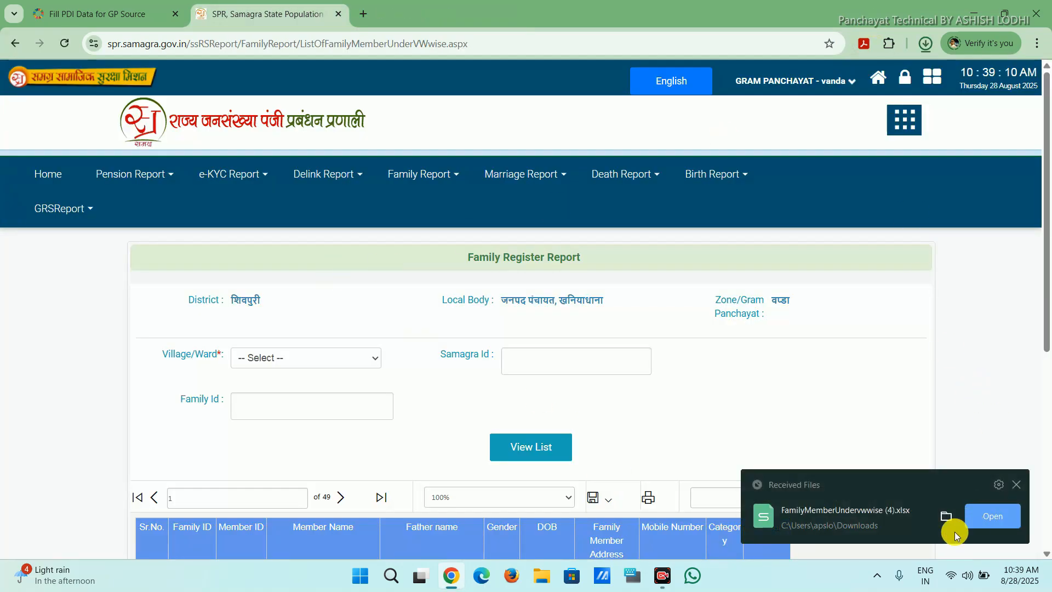
click(831, 544)
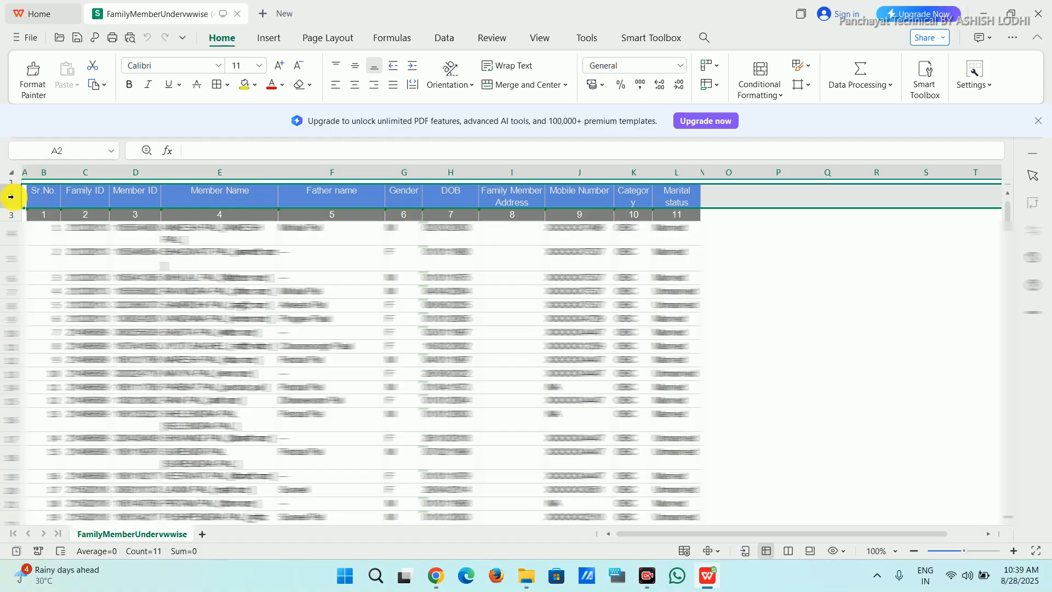
Filter the family member register's Gender column to M only, leaving 884 of 1682 records.
key(ctrl+shift+l)
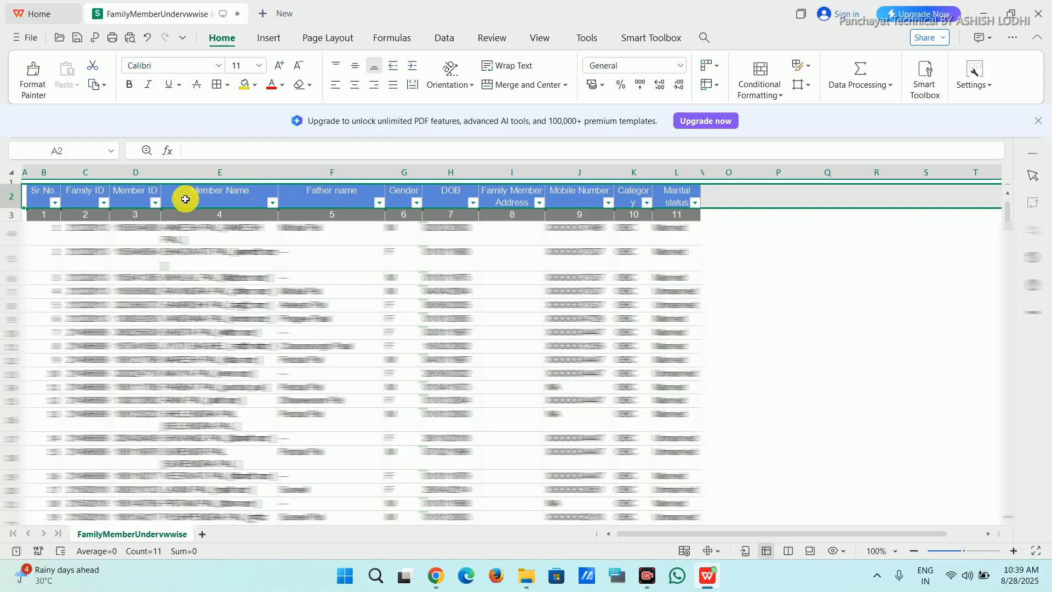
click(416, 207)
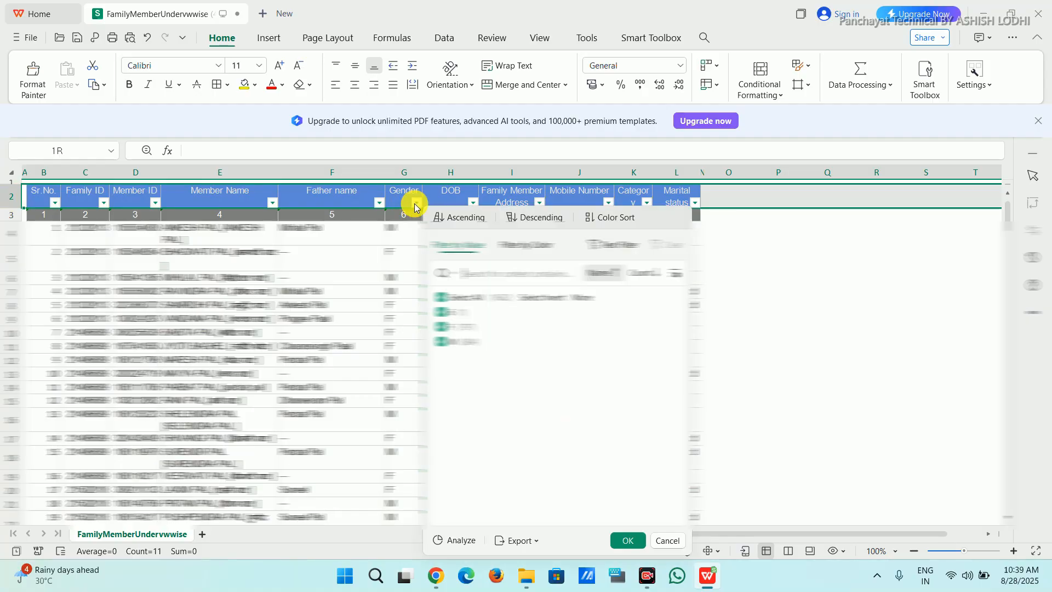
click(441, 298)
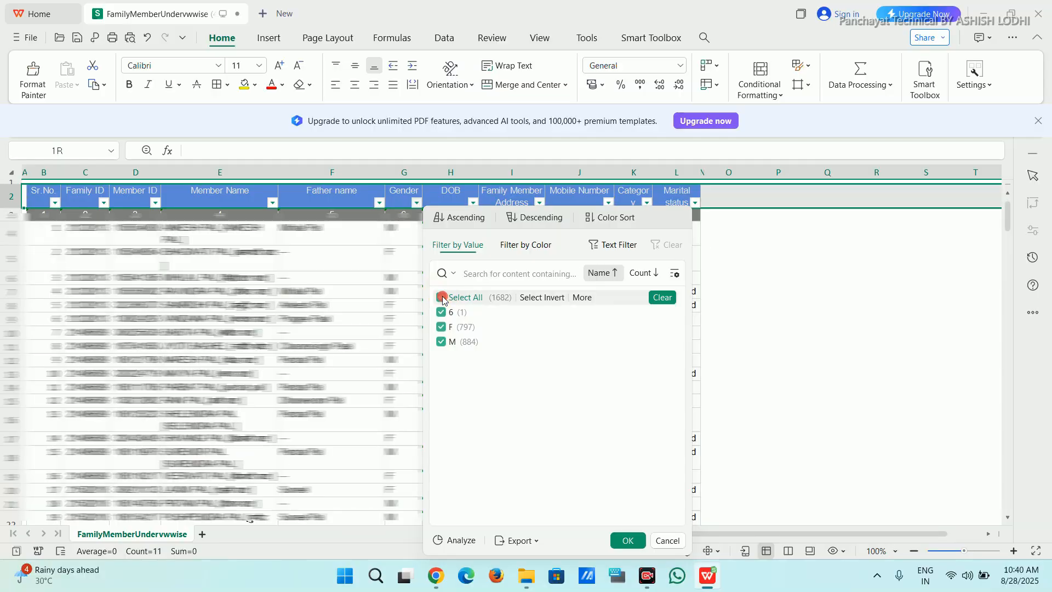
click(443, 344)
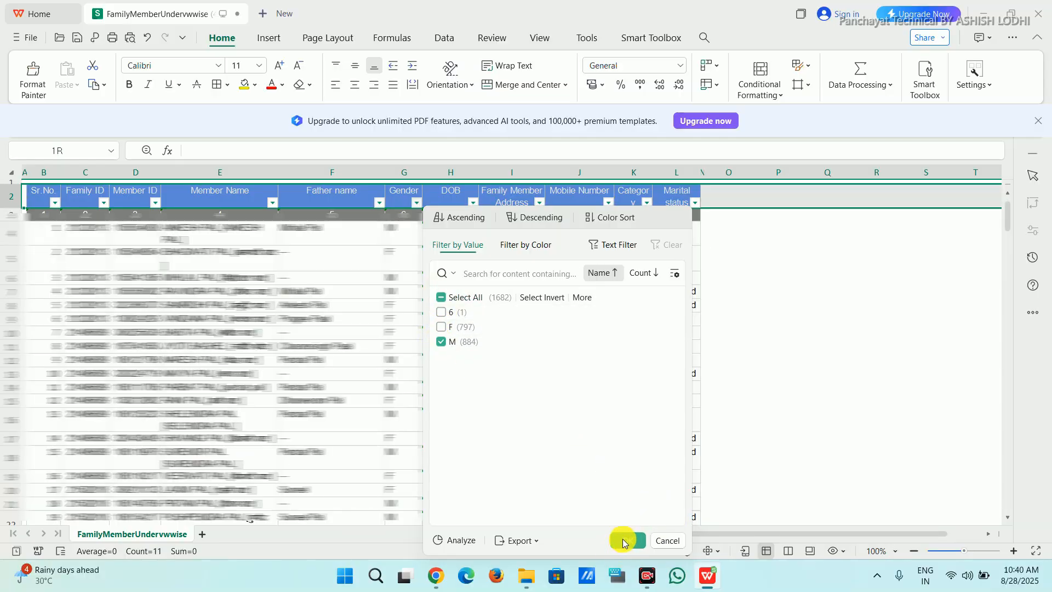
click(625, 540)
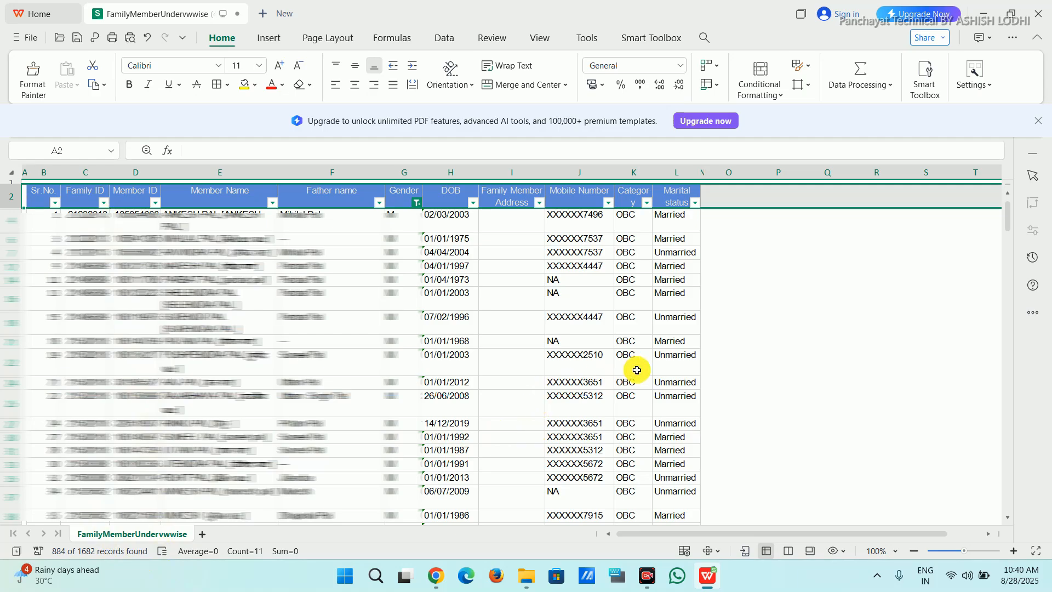
click(985, 14)
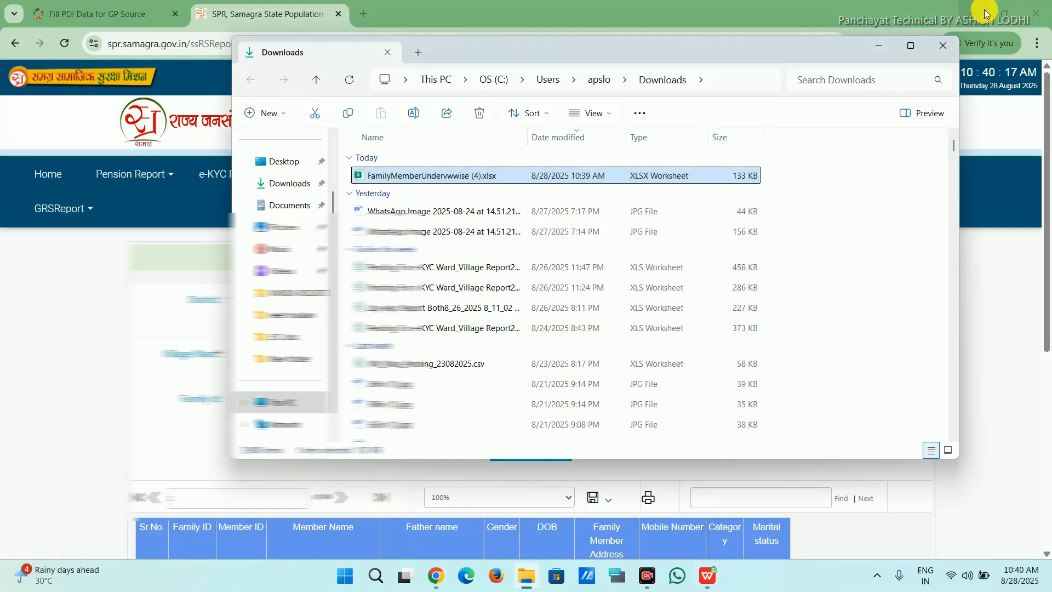
Replace the 0 in Total Male Population with 884 in the Gram Panchayat form.
click(877, 48)
click(73, 6)
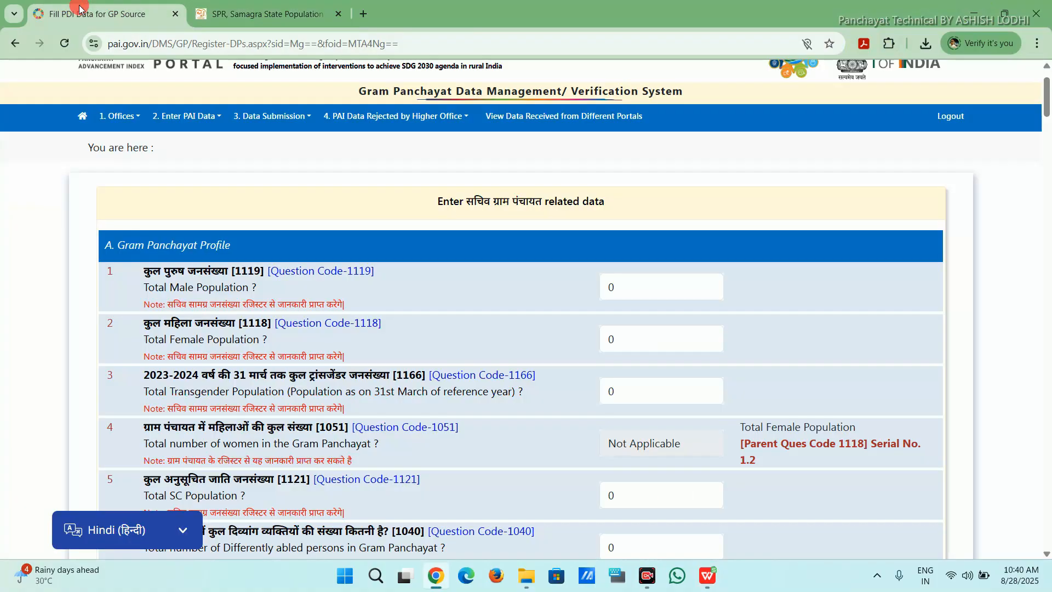
click(611, 285)
double_click(612, 285)
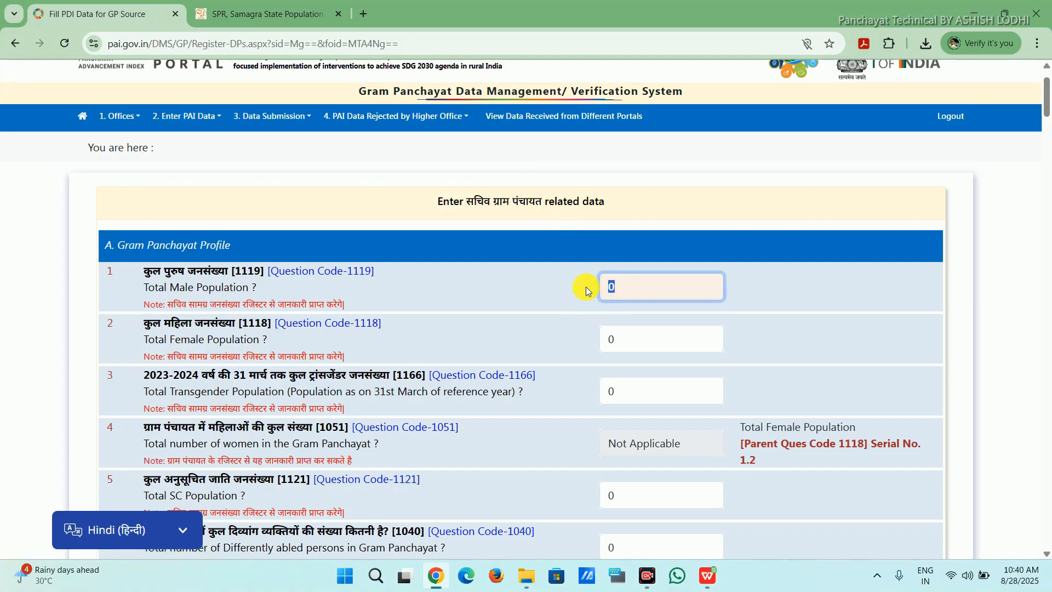
text(884)
click(511, 339)
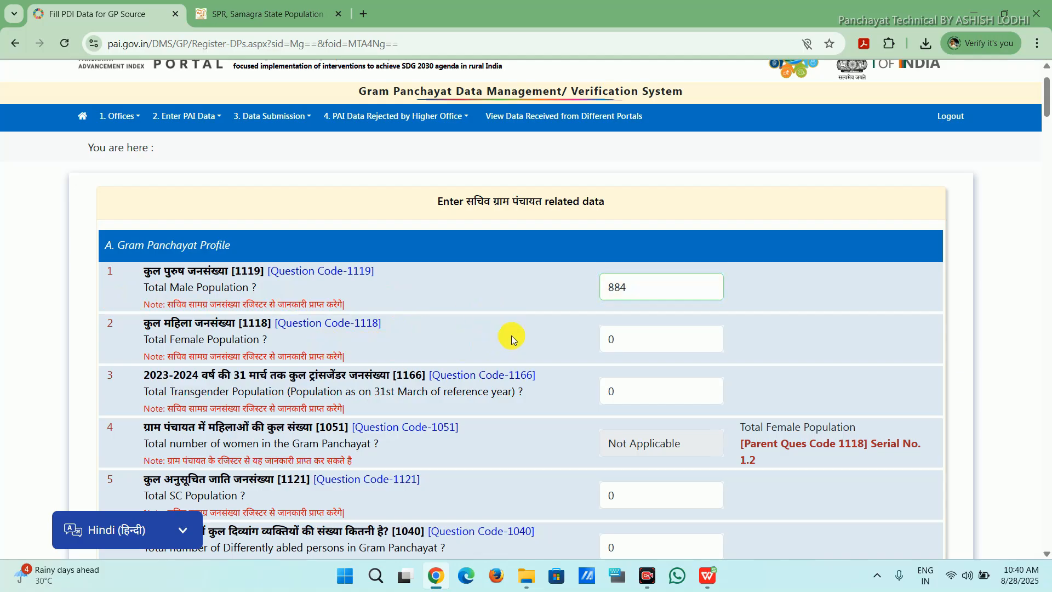
scroll(519, 336, down, 3)
scroll(186, 307, up, 3)
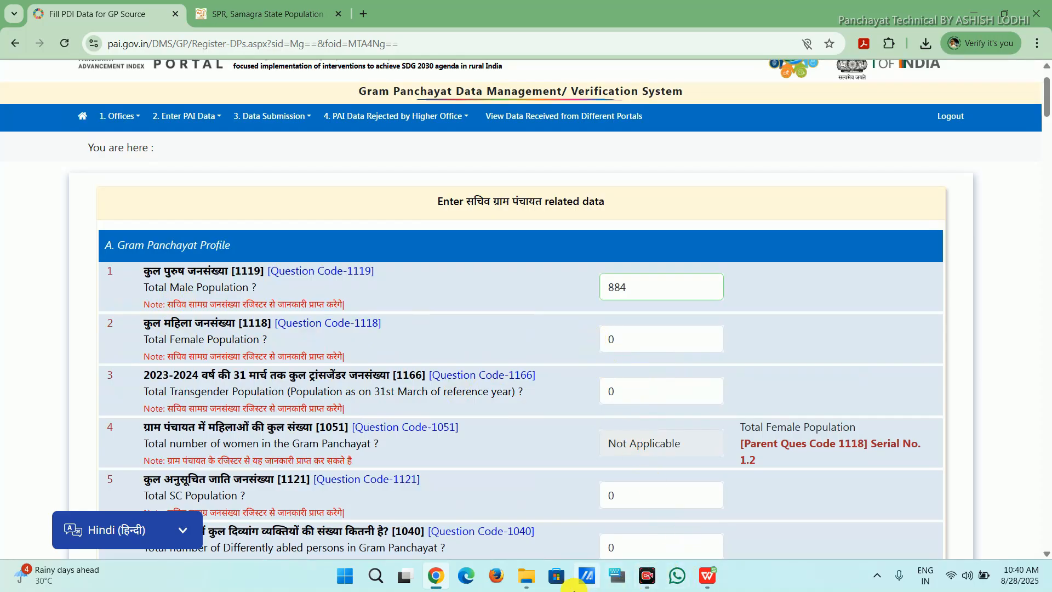
Switch the Gender filter from M to F so only female members are listed.
click(712, 584)
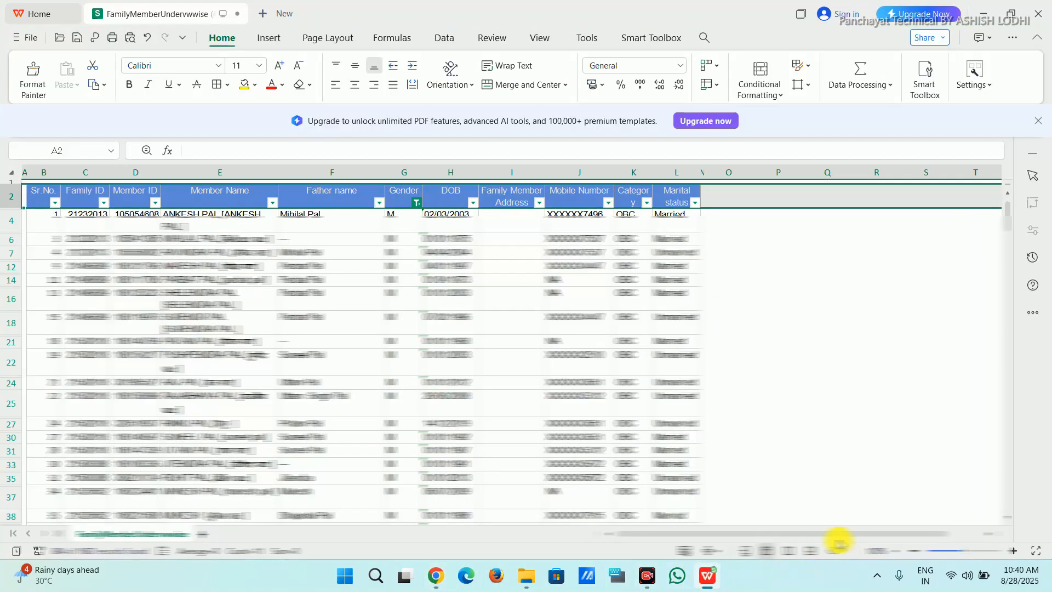
click(417, 203)
click(441, 297)
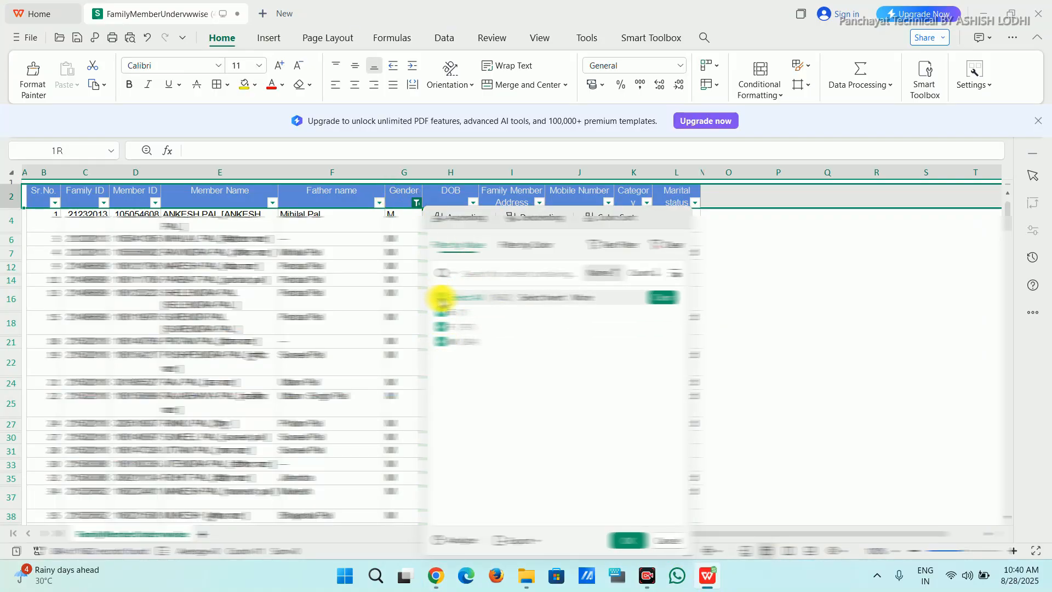
click(440, 297)
click(441, 326)
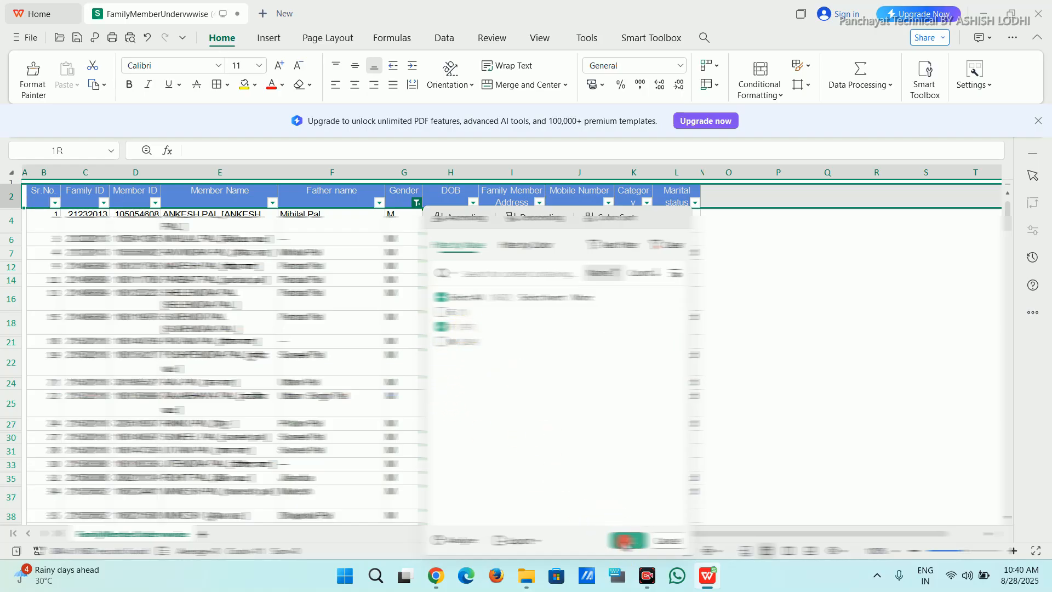
click(626, 540)
Enter 797 as the Total Female Population.
mouse_move(86, 573)
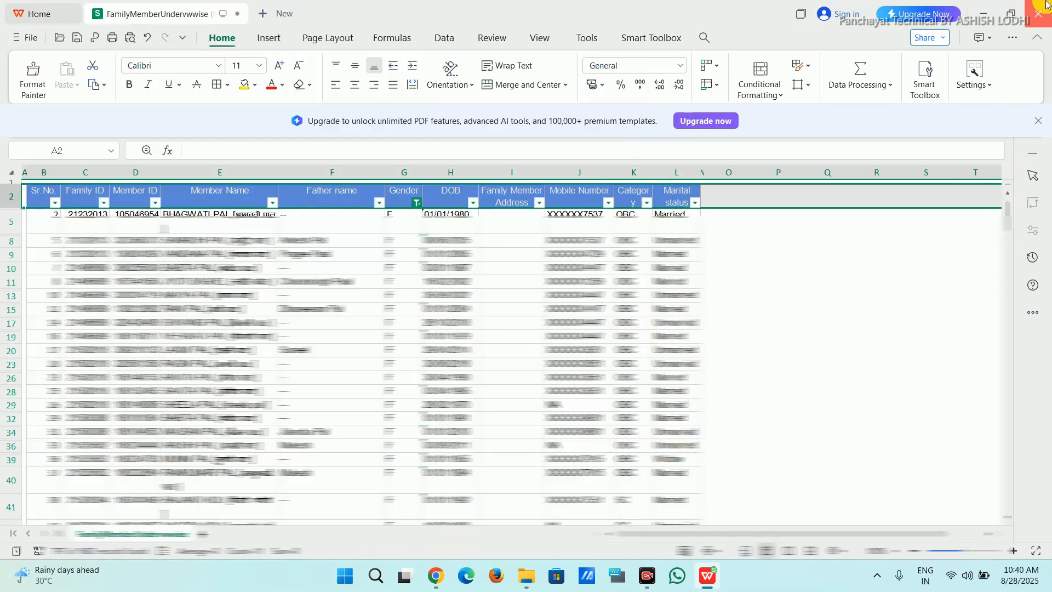
click(984, 15)
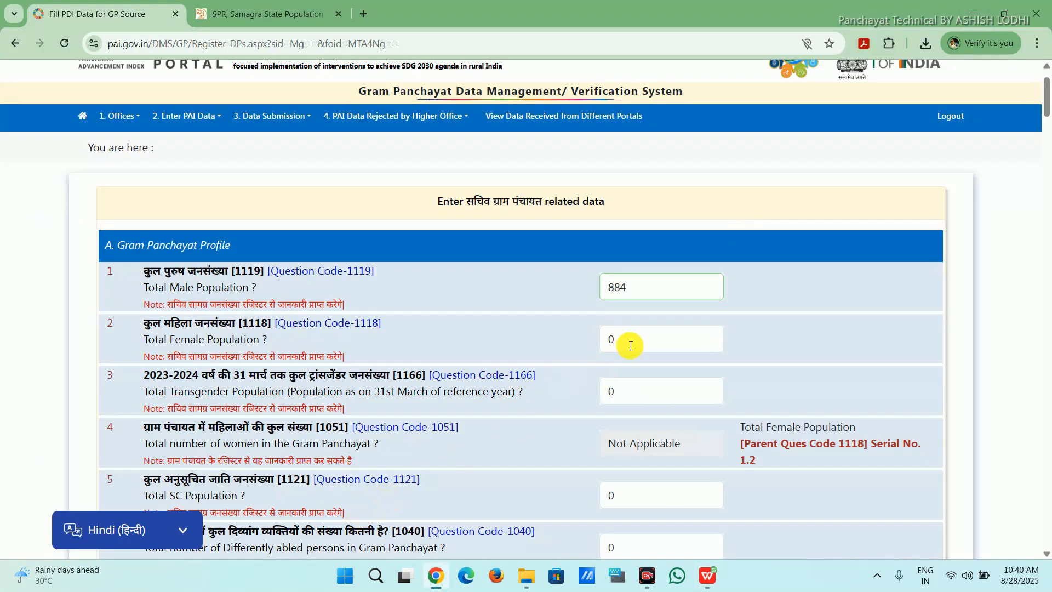
double_click(628, 343)
text(797)
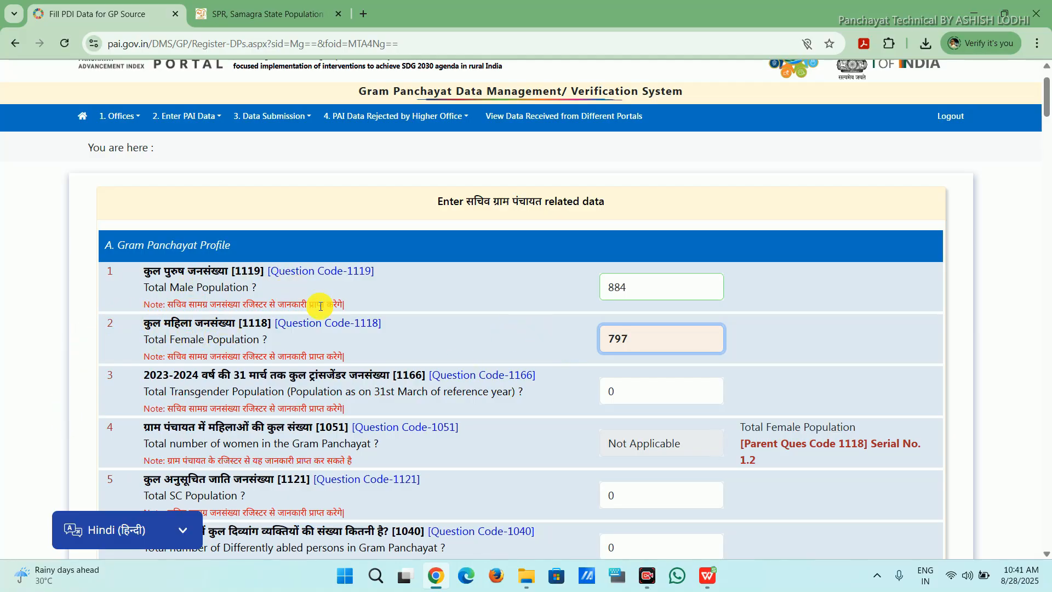
click(563, 405)
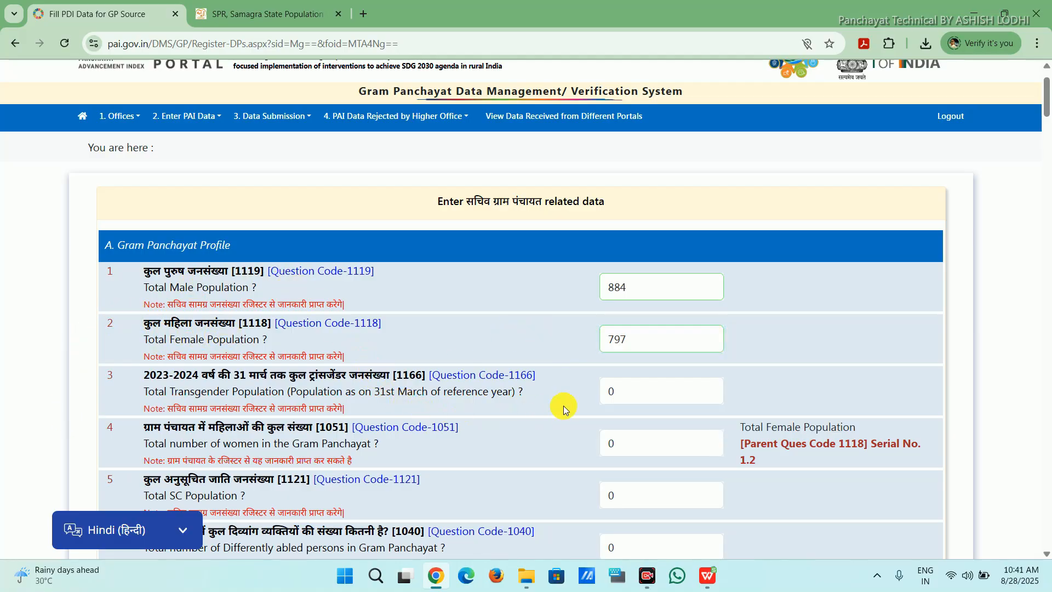
Set the habitation / villages count to 0, correcting an initial entry of 2.
scroll(540, 387, down, 2)
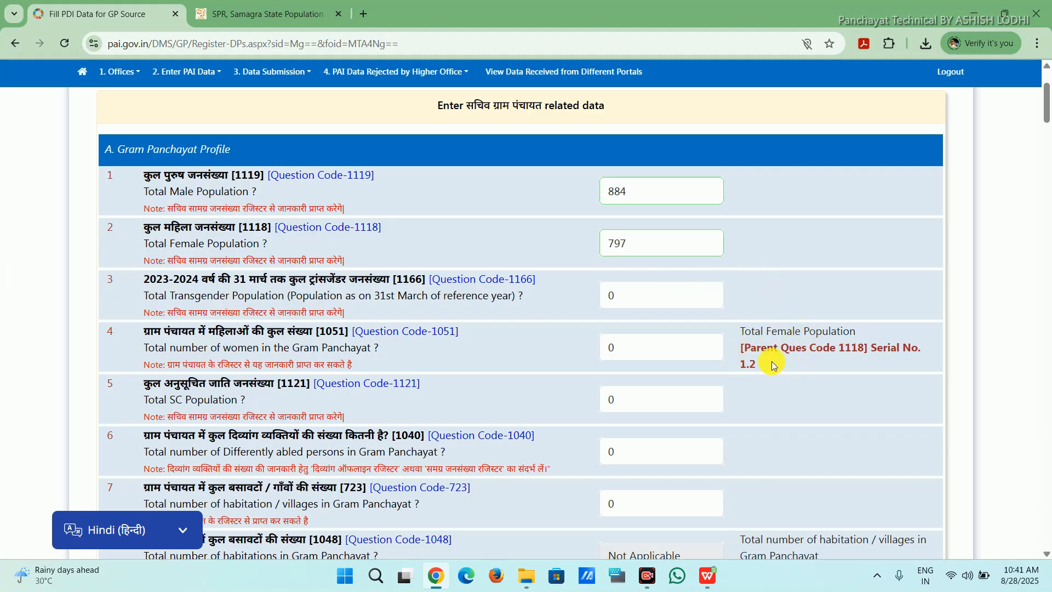
scroll(778, 364, down, 4)
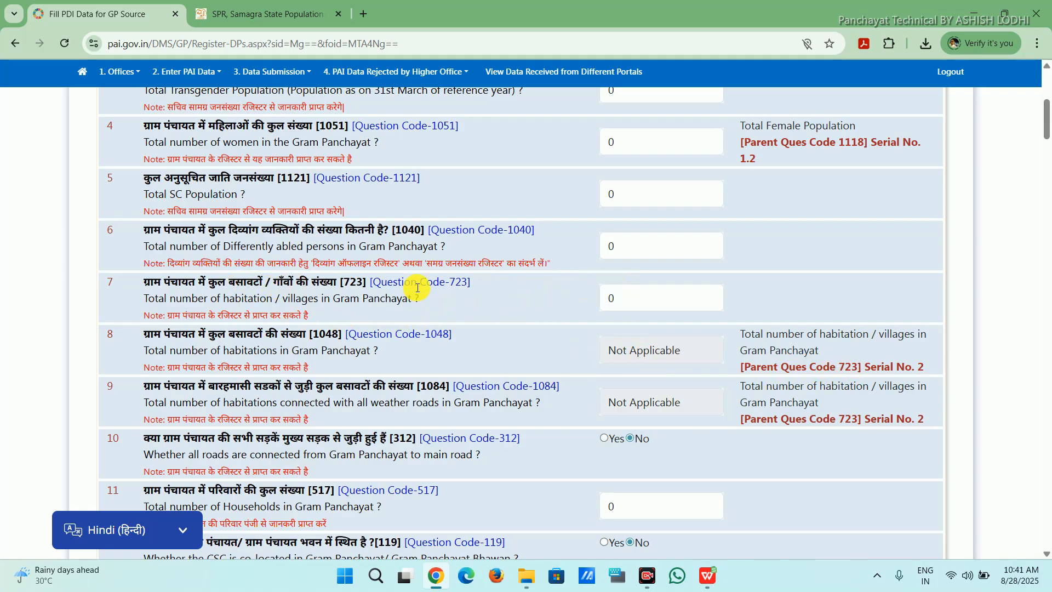
click(639, 296)
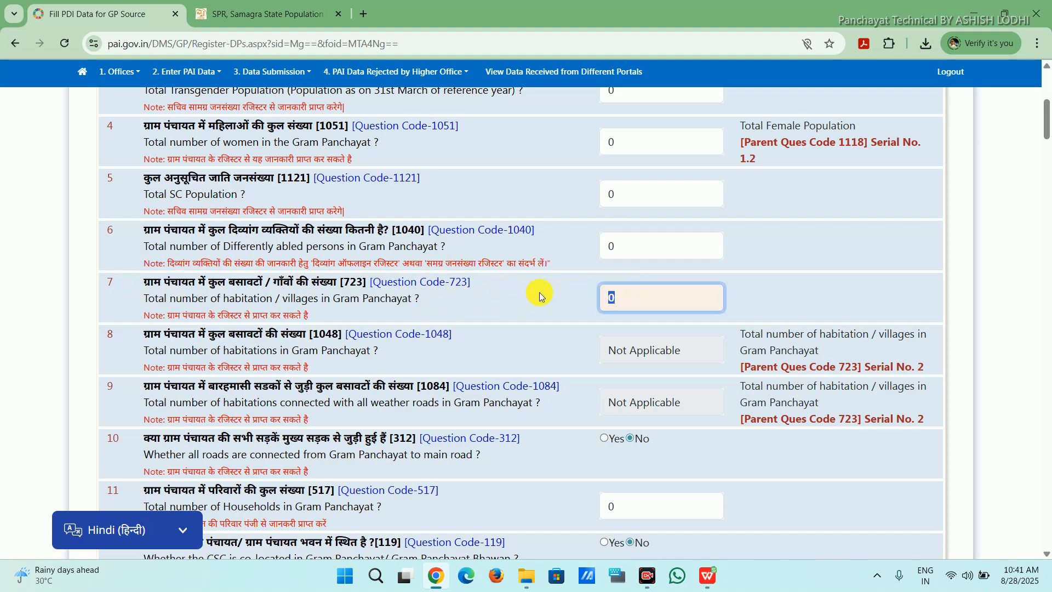
text(2)
click(463, 281)
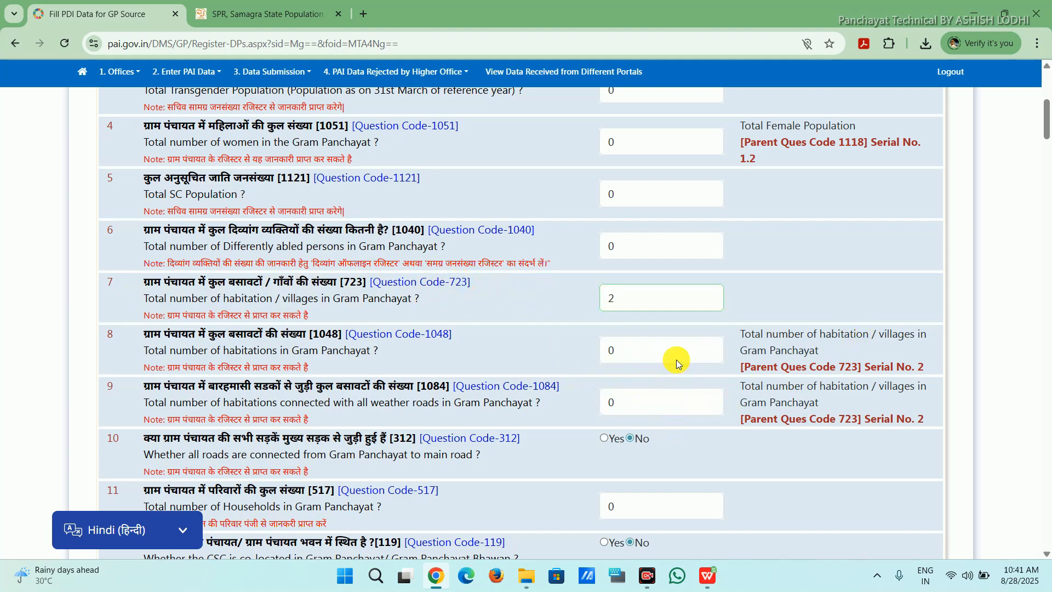
click(630, 296)
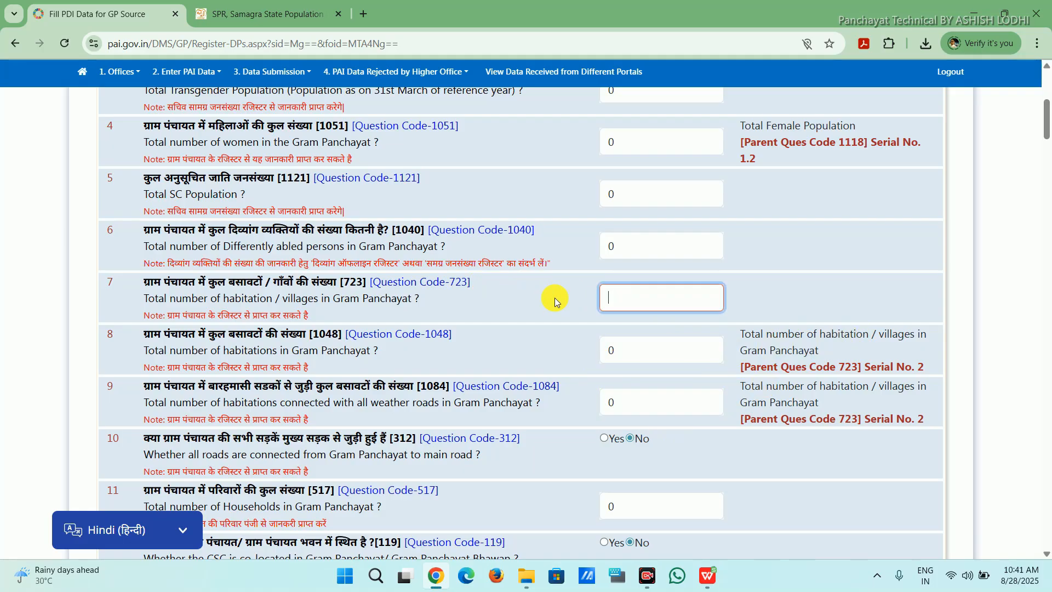
text(0)
click(551, 337)
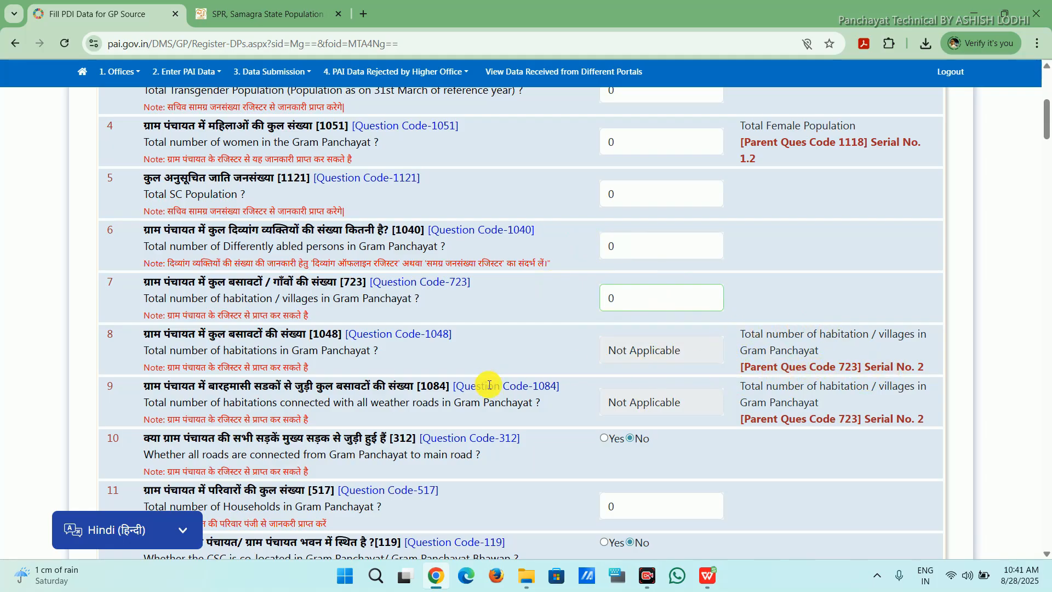
scroll(709, 356, down, 2)
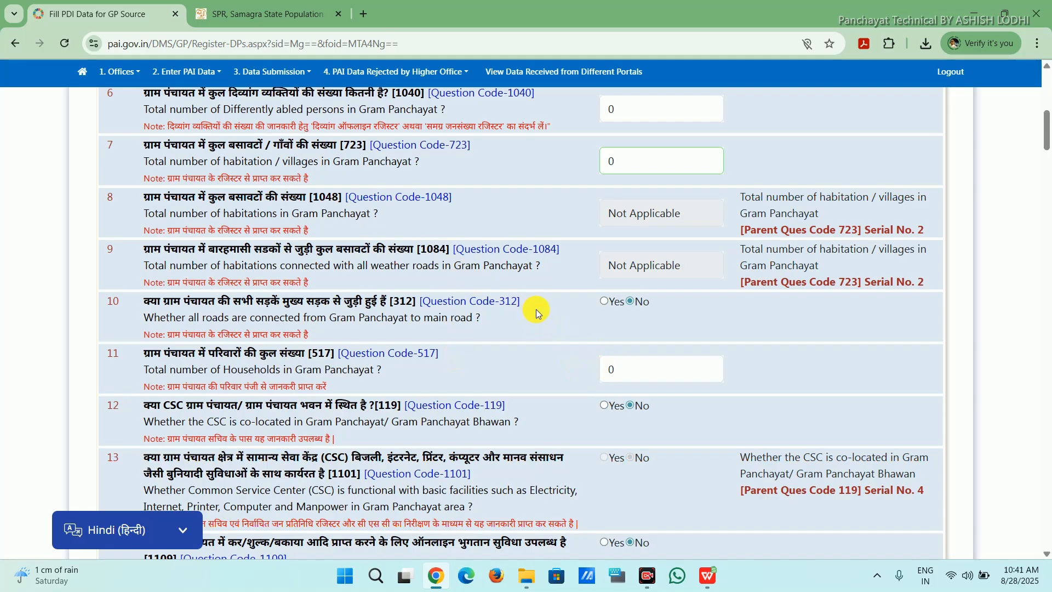
scroll(537, 309, up, 1)
scroll(537, 308, down, 2)
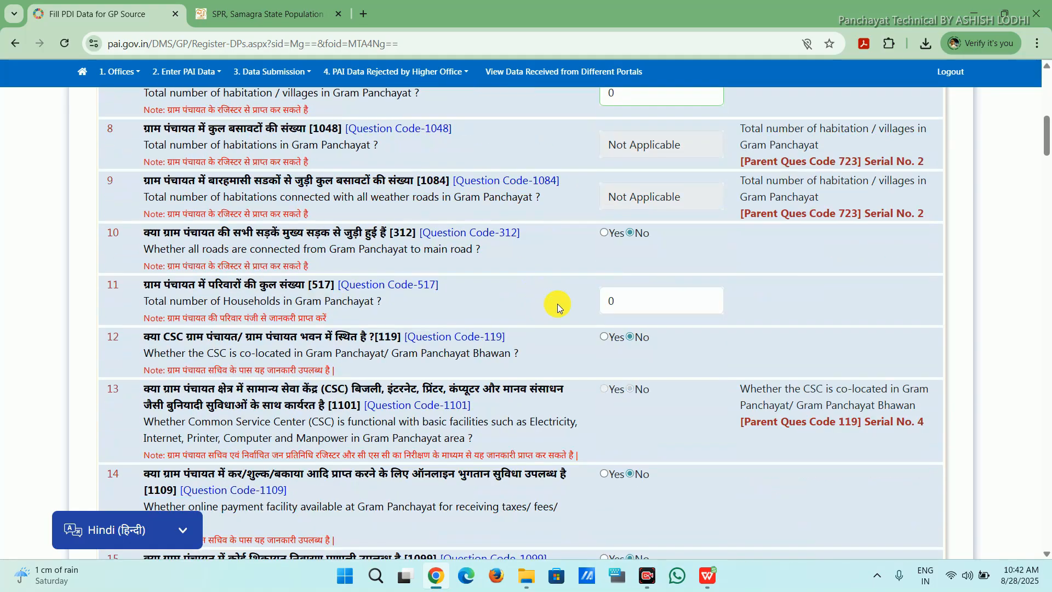
scroll(571, 291, down, 2)
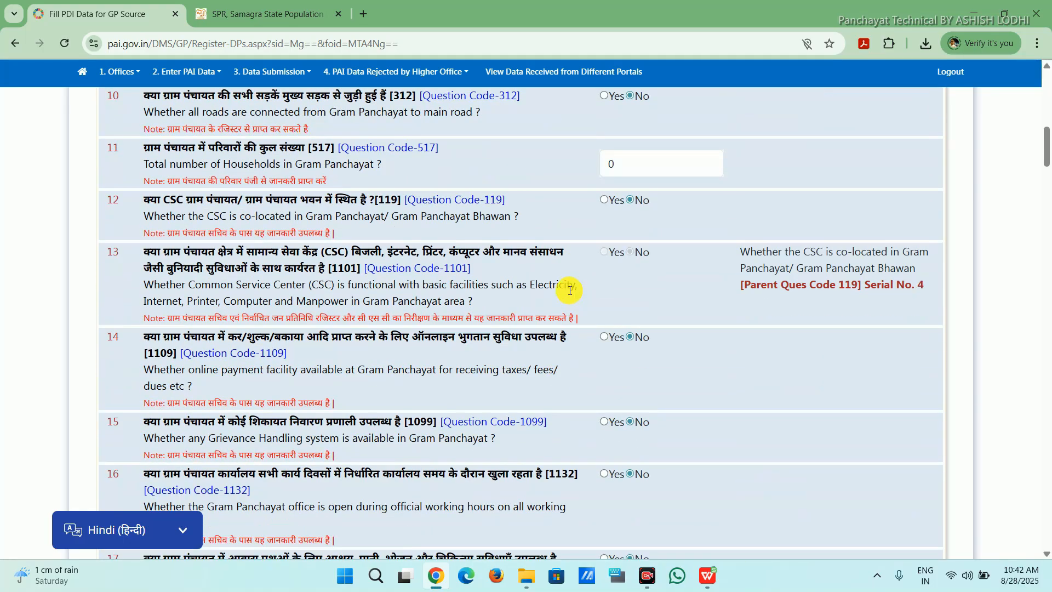
scroll(569, 291, up, 8)
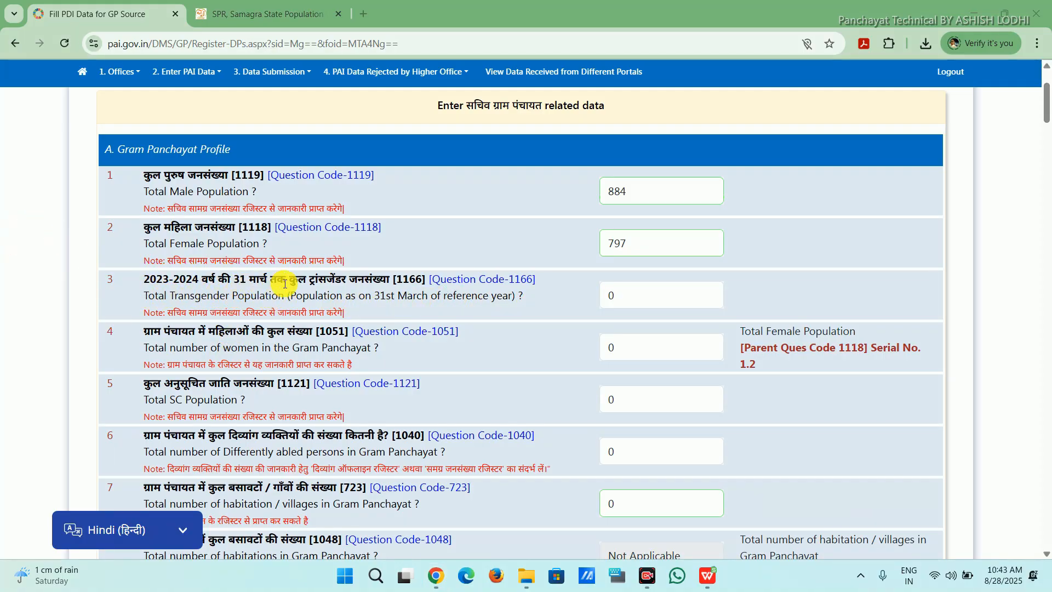
Confirm the Total Transgender Population as 0.
click(617, 299)
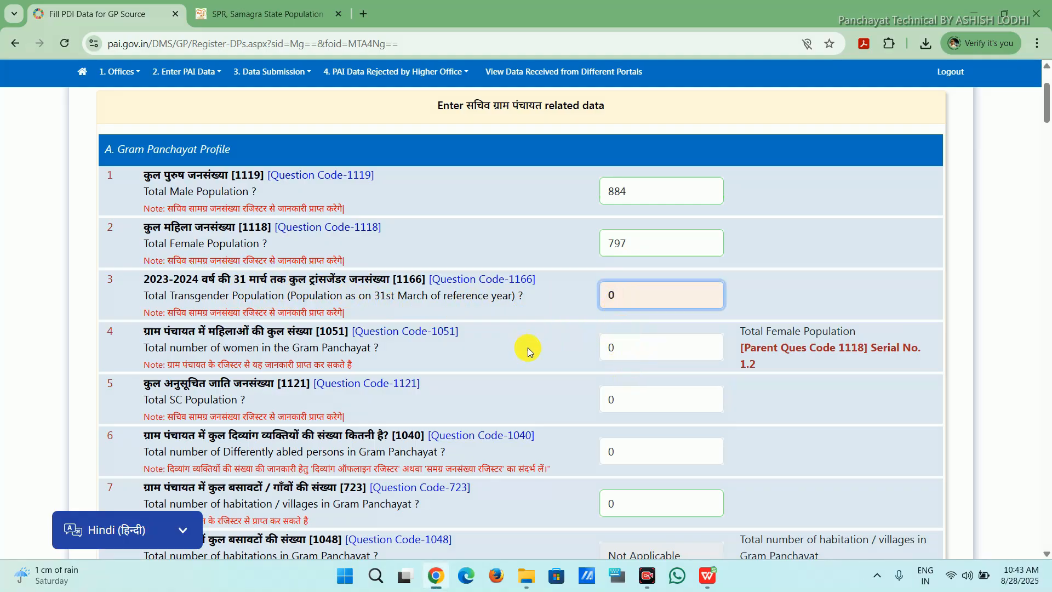
click(566, 343)
scroll(594, 345, down, 1)
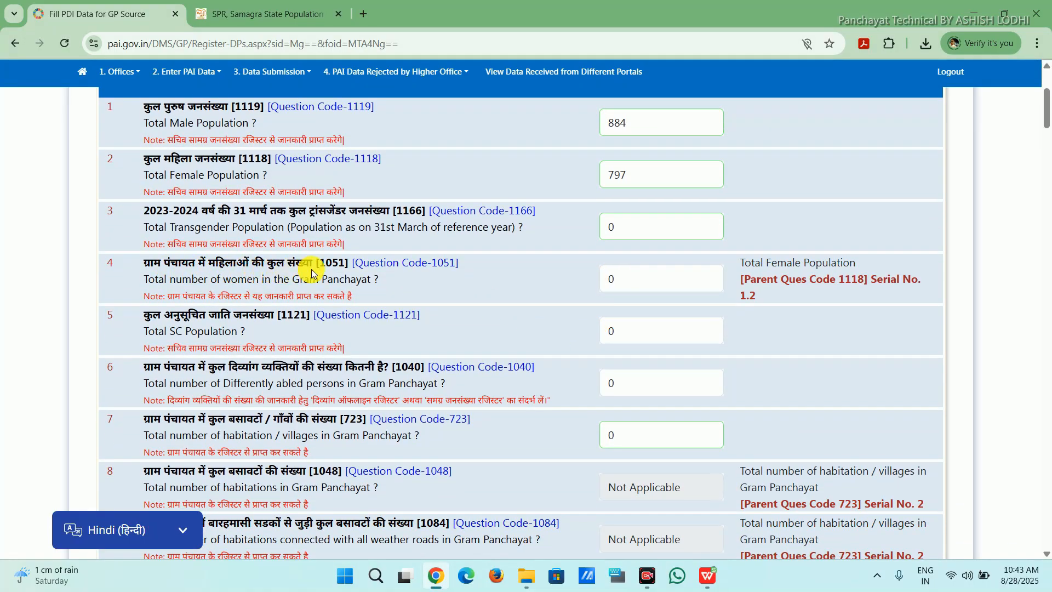
scroll(331, 282, up, 2)
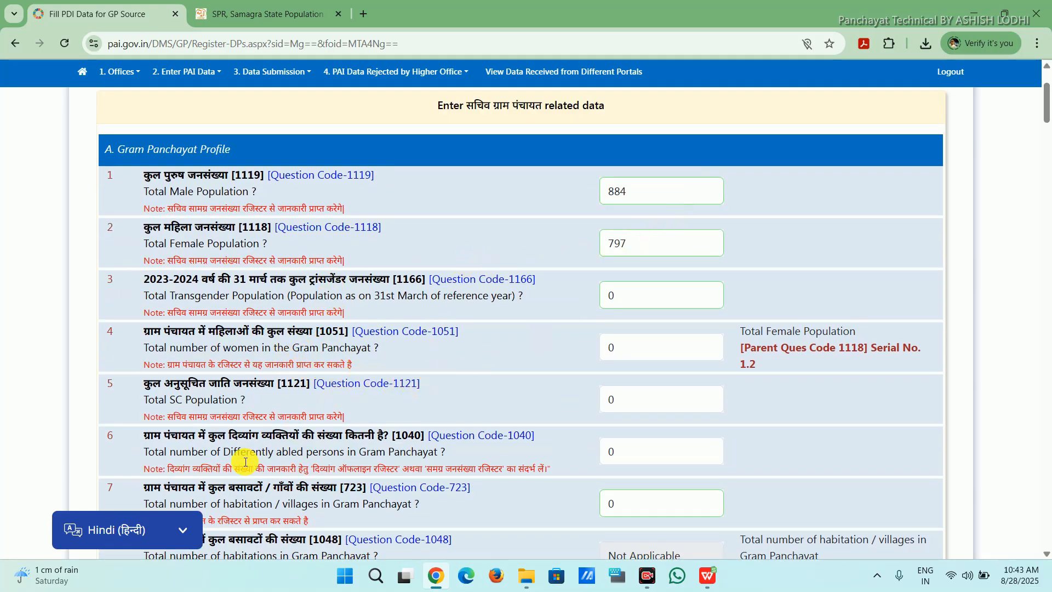
Confirm the Total SC Population as 0.
scroll(552, 219, down, 2)
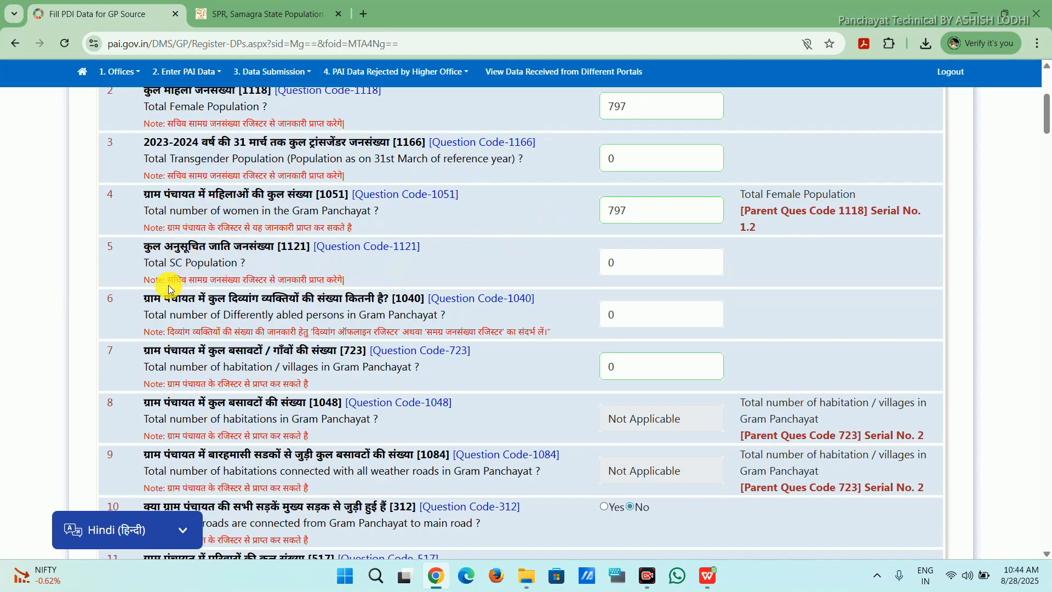
click(652, 265)
click(490, 267)
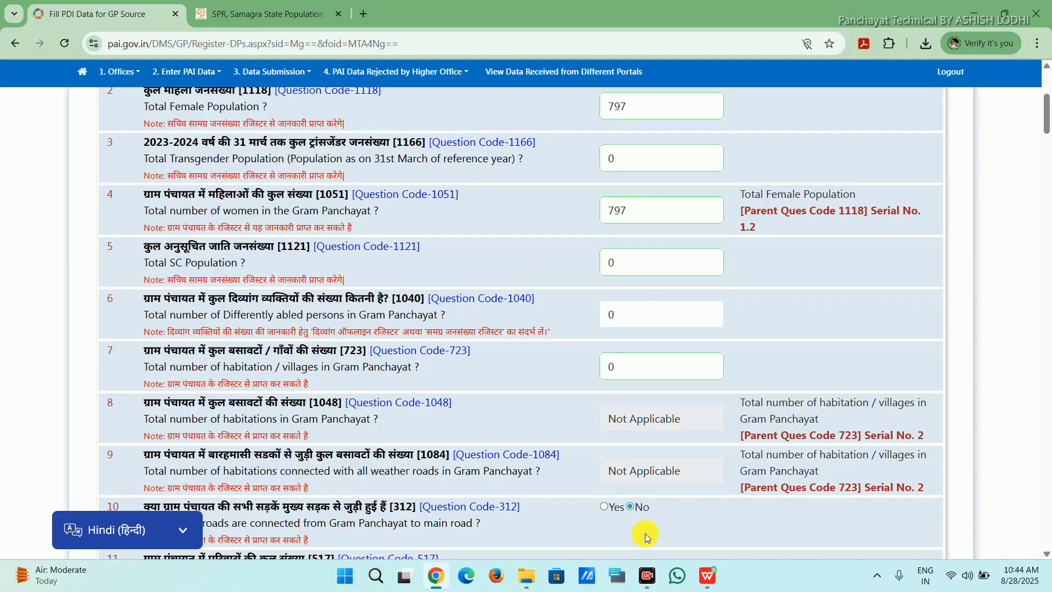
mouse_move(708, 582)
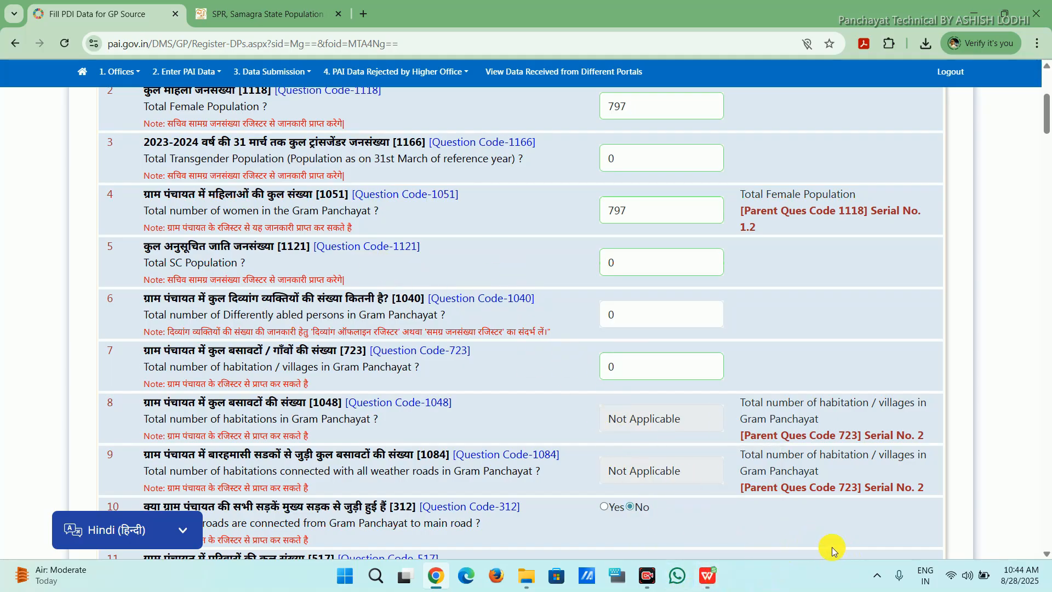
Filter the Category column to SC only, leaving 146 of 1682 records.
key(alt+Tab)
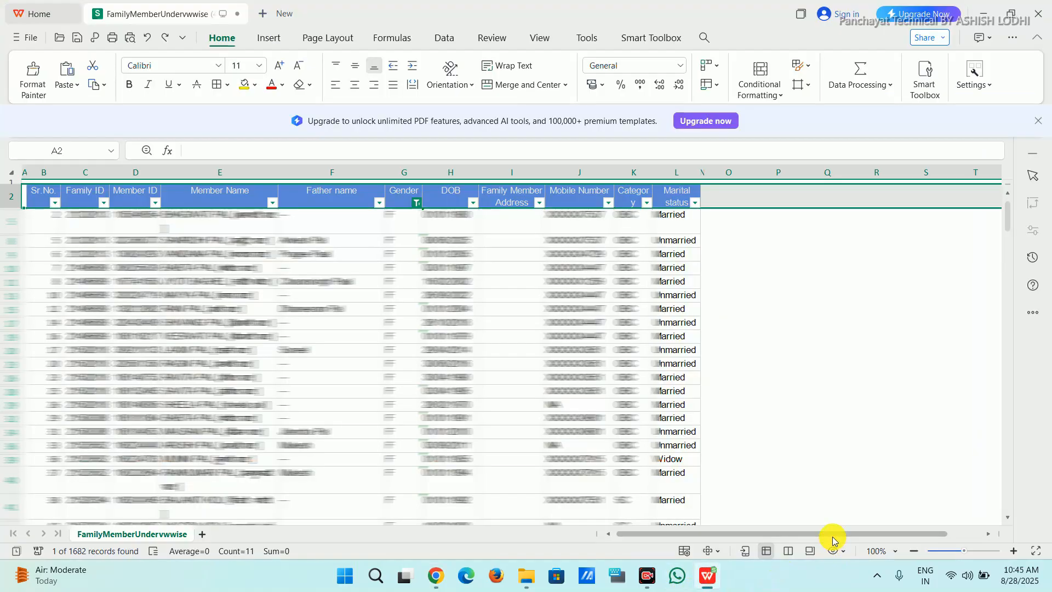
click(647, 203)
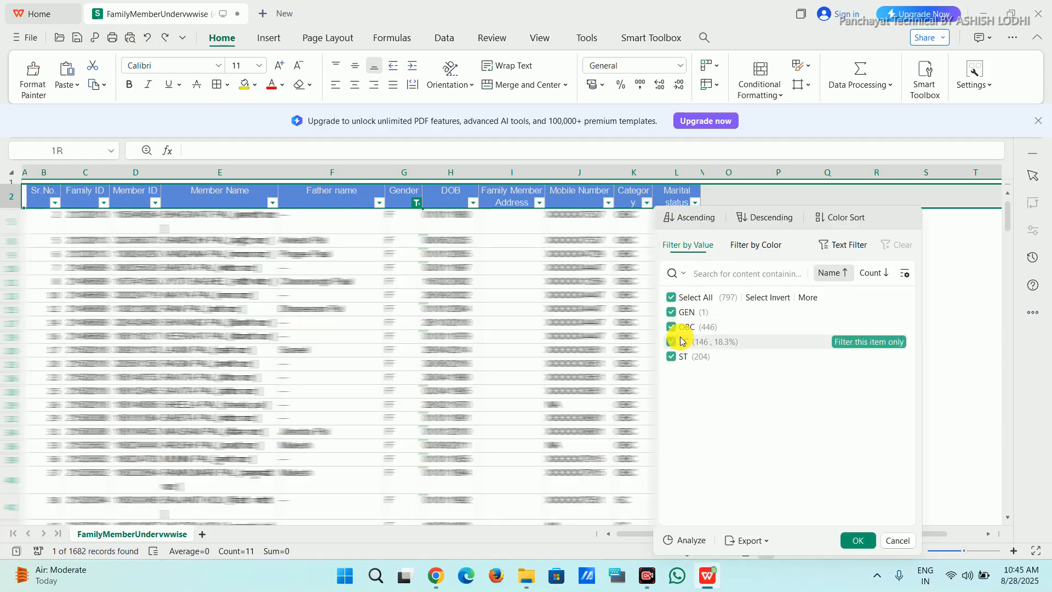
click(672, 297)
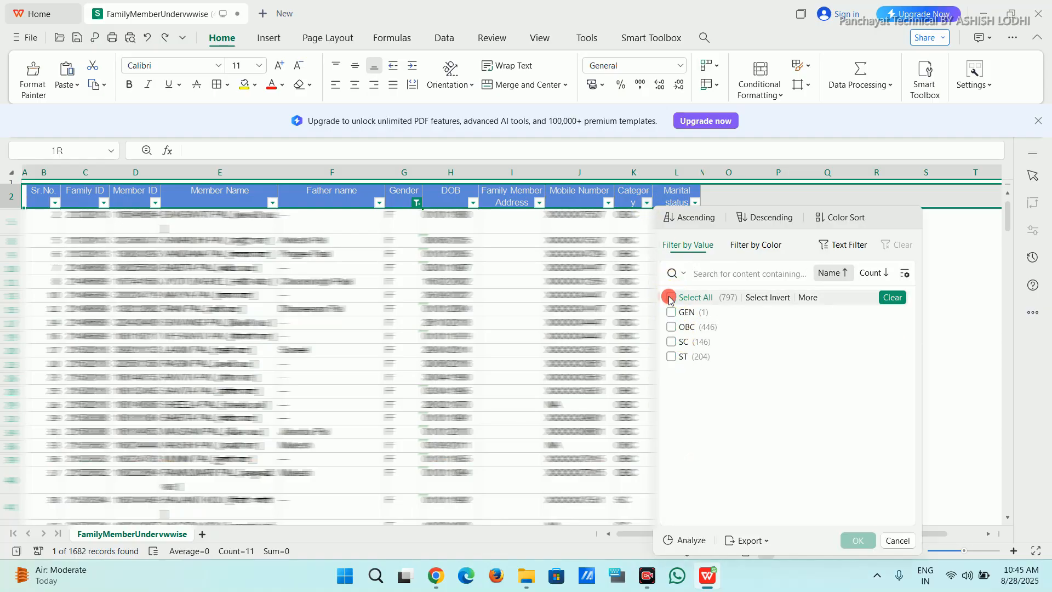
click(666, 342)
click(863, 541)
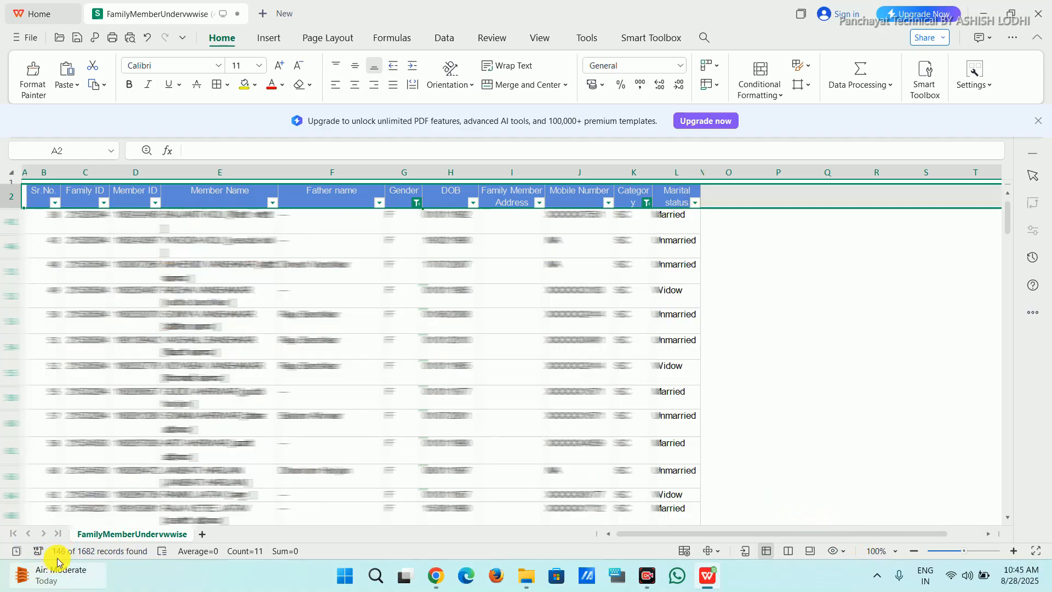
click(979, 19)
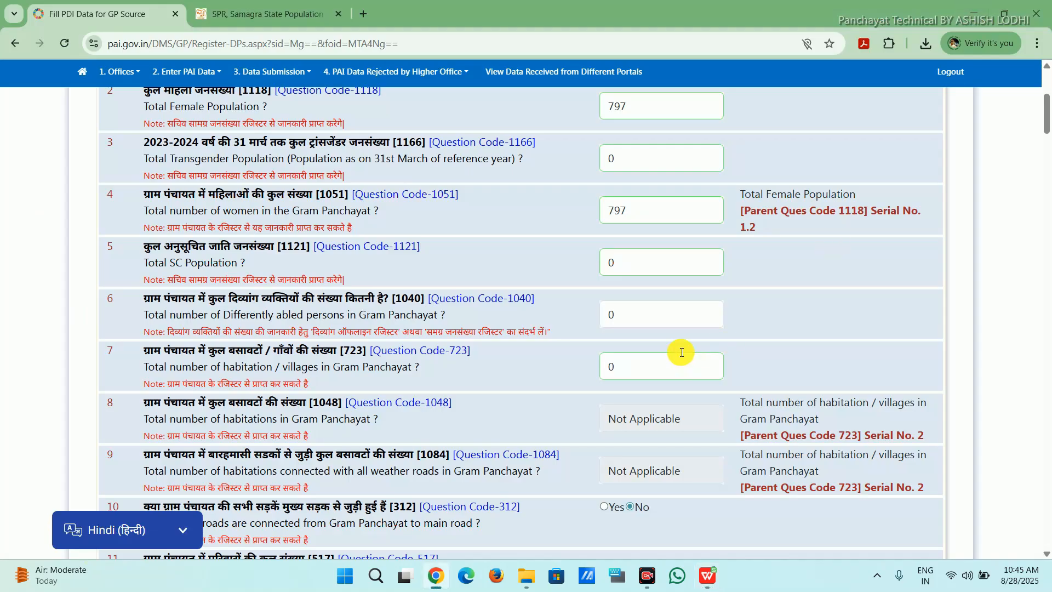
Enter 146 as the Total SC Population.
click(653, 266)
text(146)
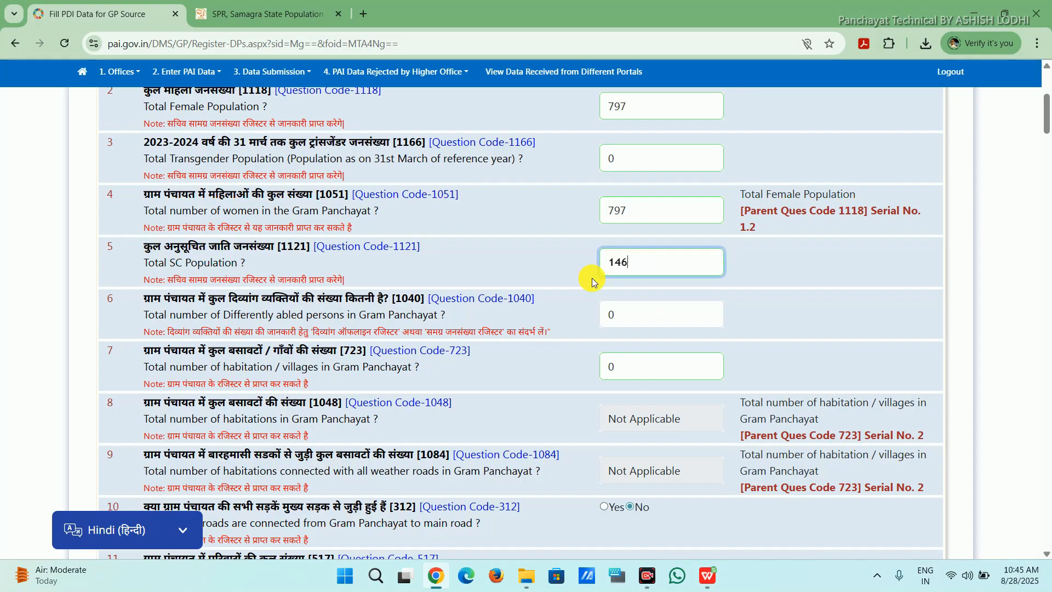
click(863, 306)
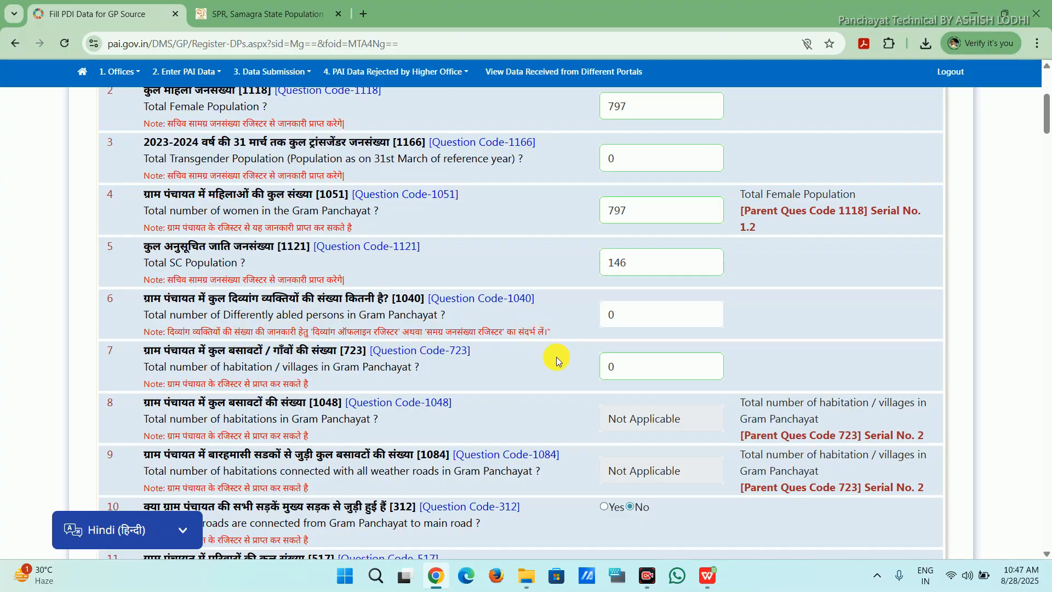
Close the Pensioner Detail Report's export options without exporting and bring up PensionerReport_Detailed in WPS.
click(243, 5)
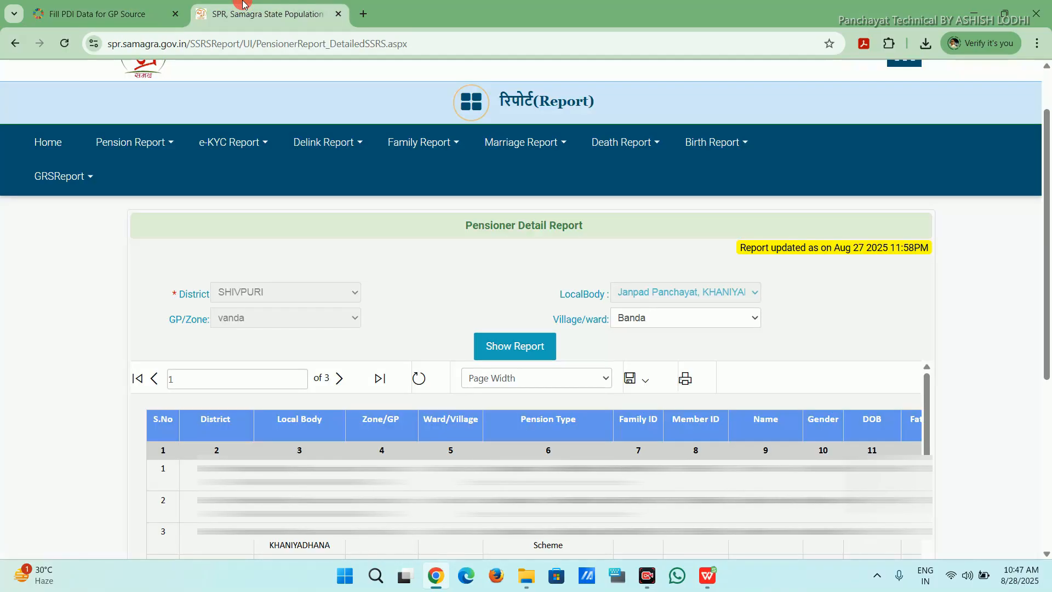
mouse_move(148, 146)
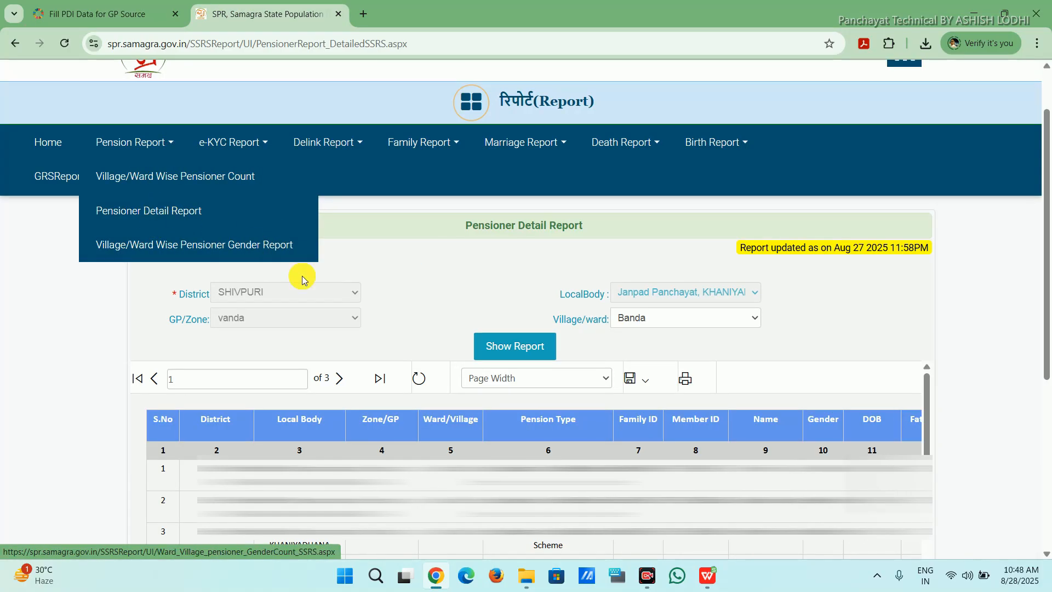
click(635, 375)
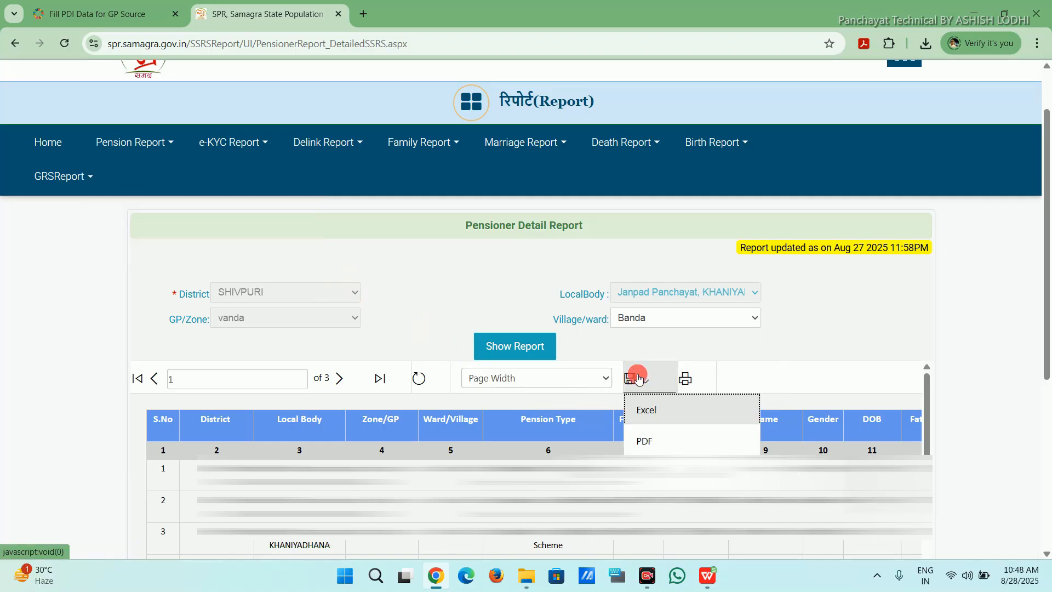
click(737, 335)
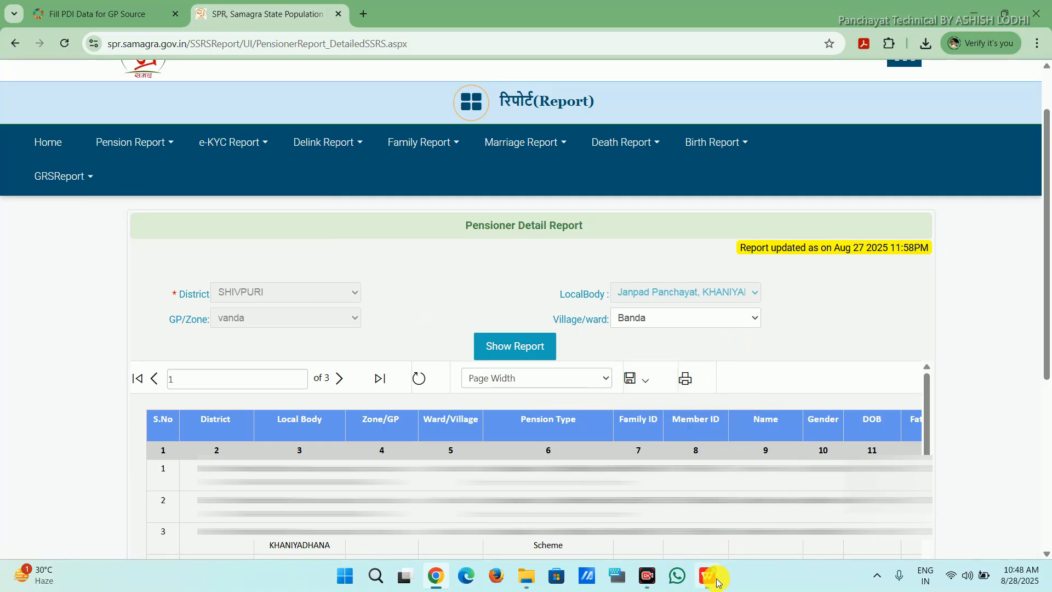
click(707, 575)
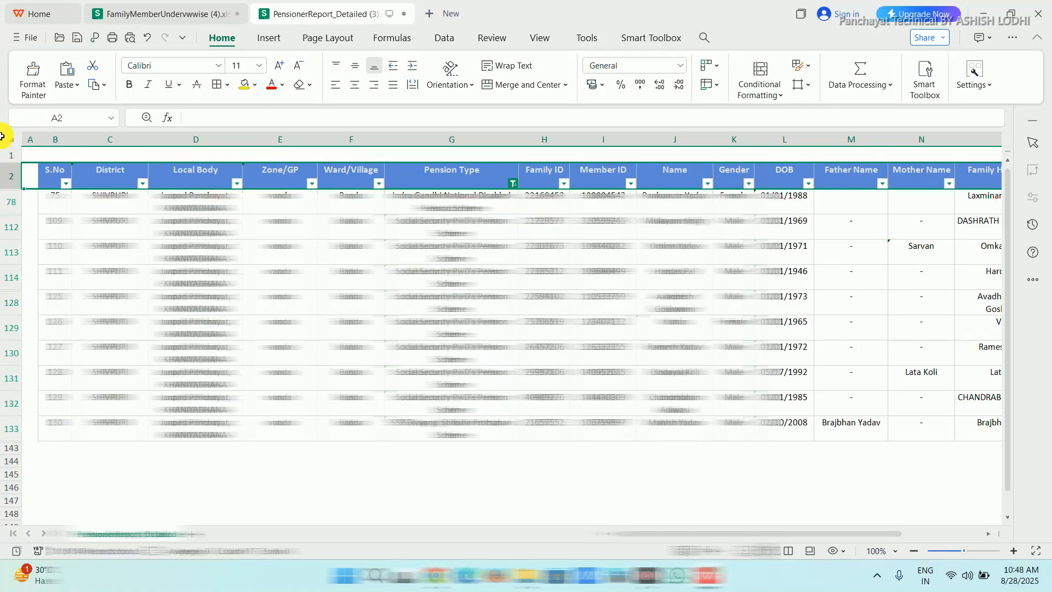
Filter Pension Type to the Disabled, PwD's and SSP Divyang schemes, leaving 10 pensioners.
click(452, 176)
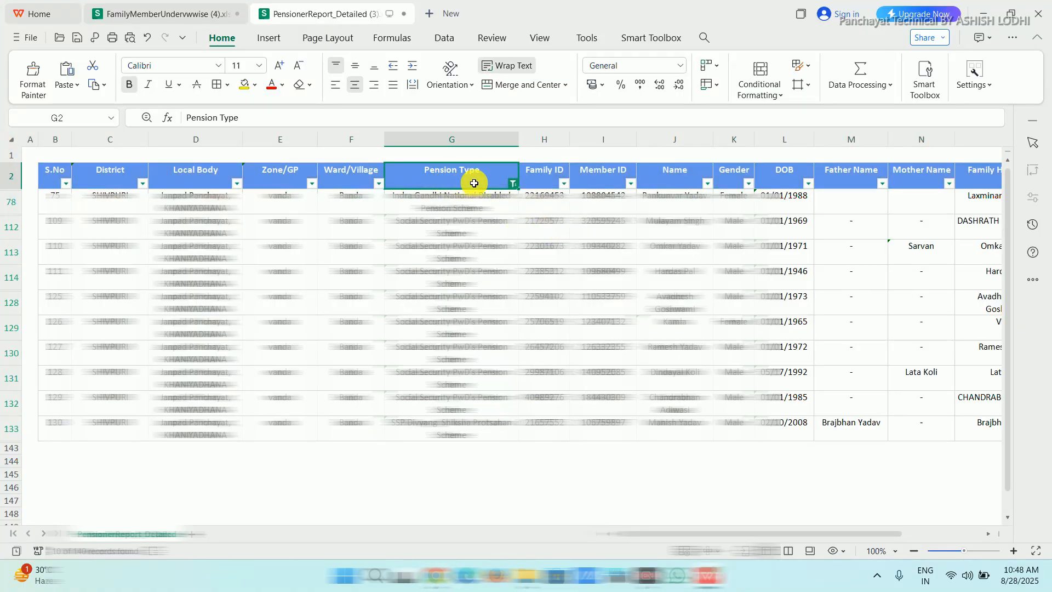
click(513, 185)
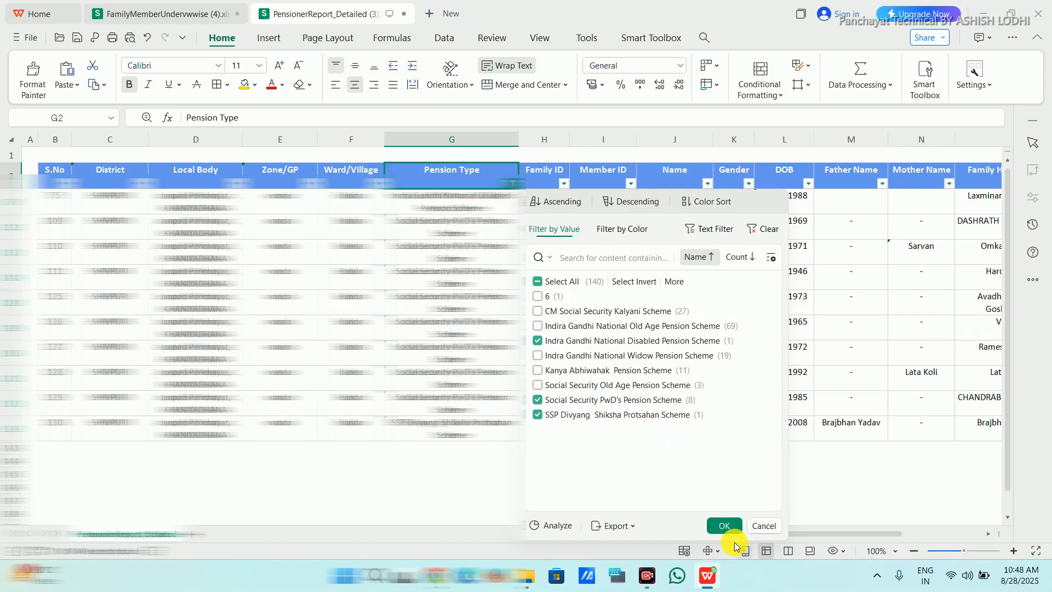
click(761, 526)
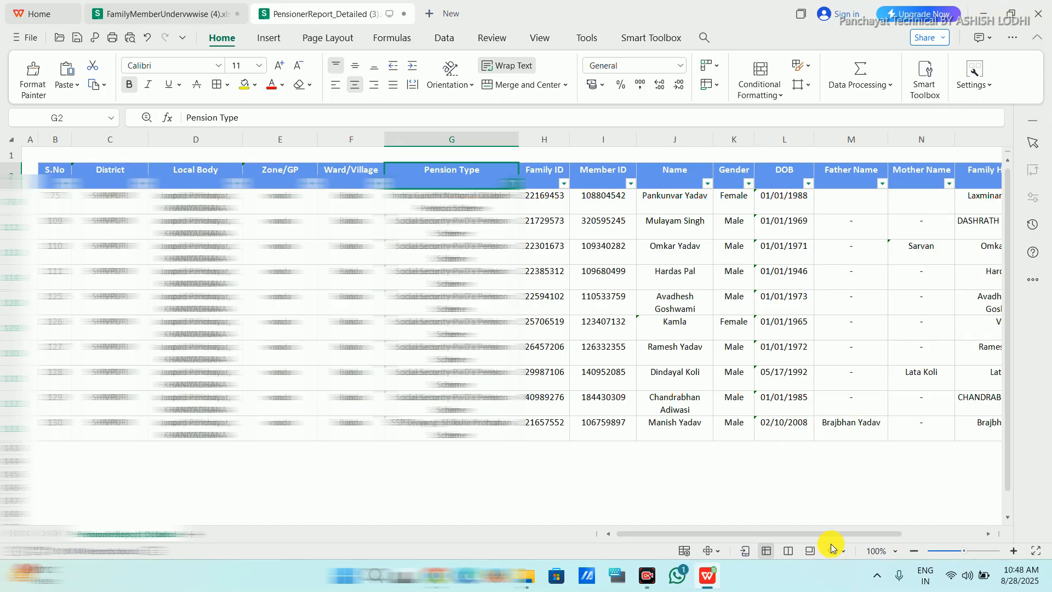
click(993, 14)
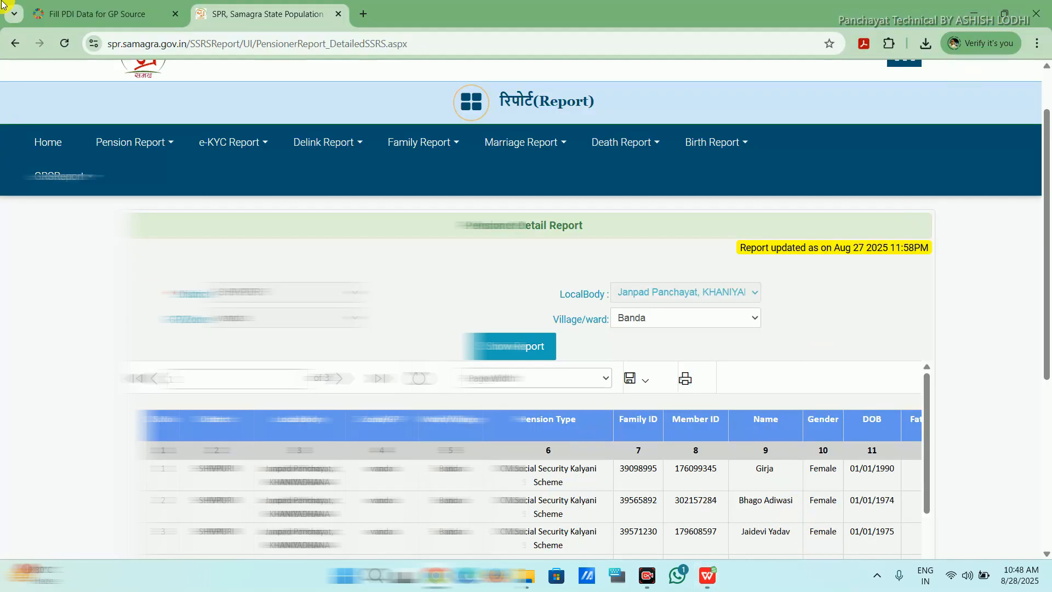
click(95, 7)
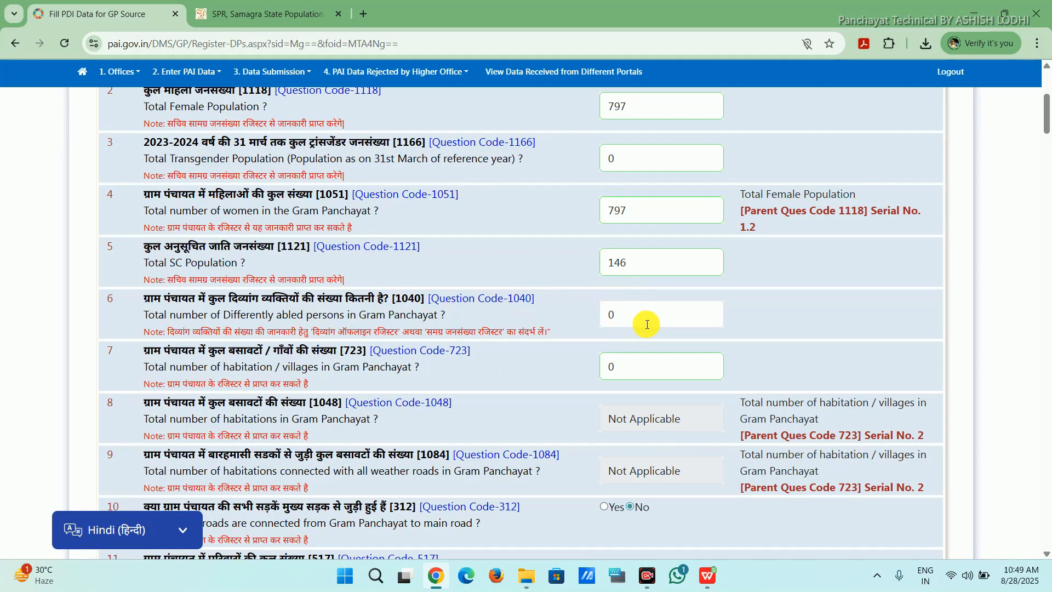
Enter 10 differently abled persons and keep the question 7 habitation count at 0.
click(647, 324)
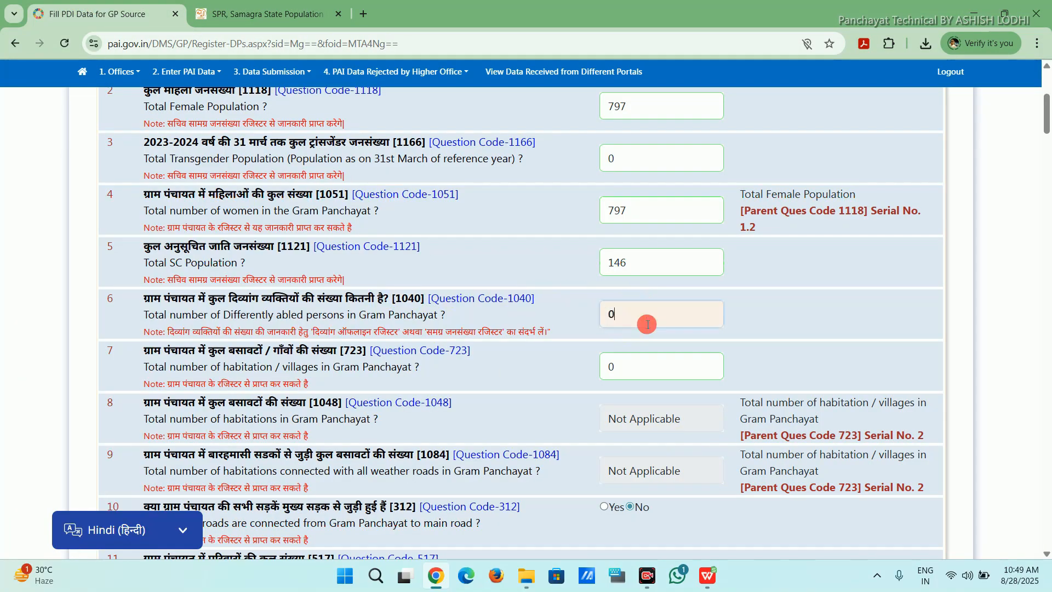
click(574, 327)
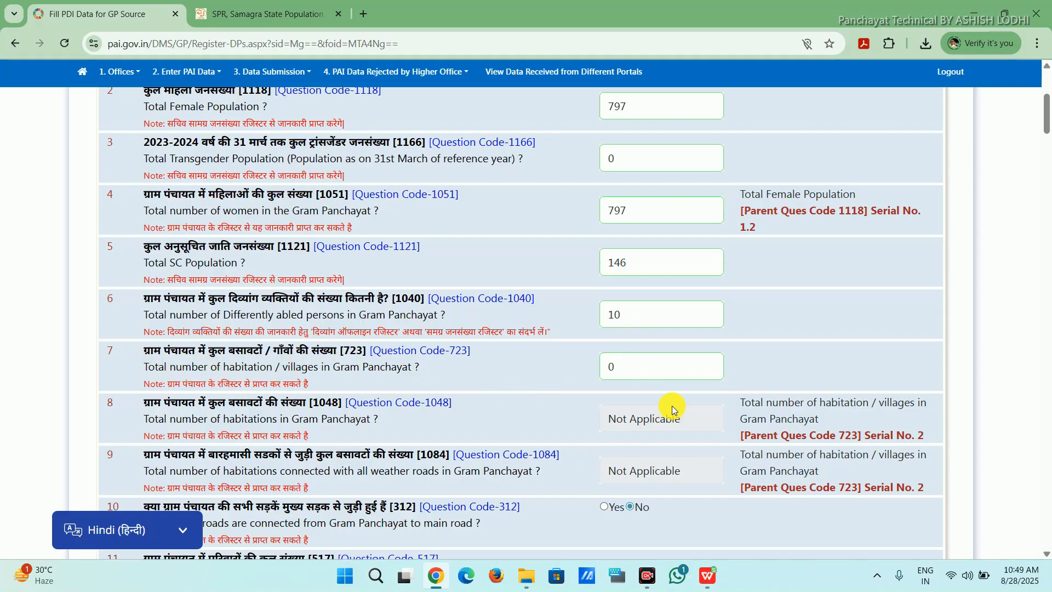
scroll(669, 415, down, 1)
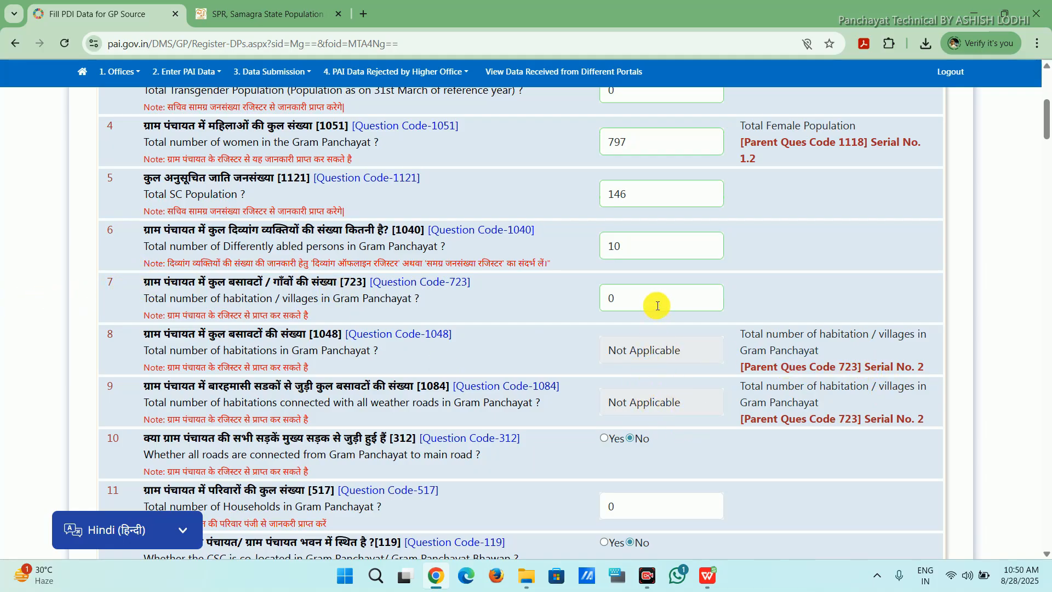
drag(634, 296, 576, 311)
click(568, 338)
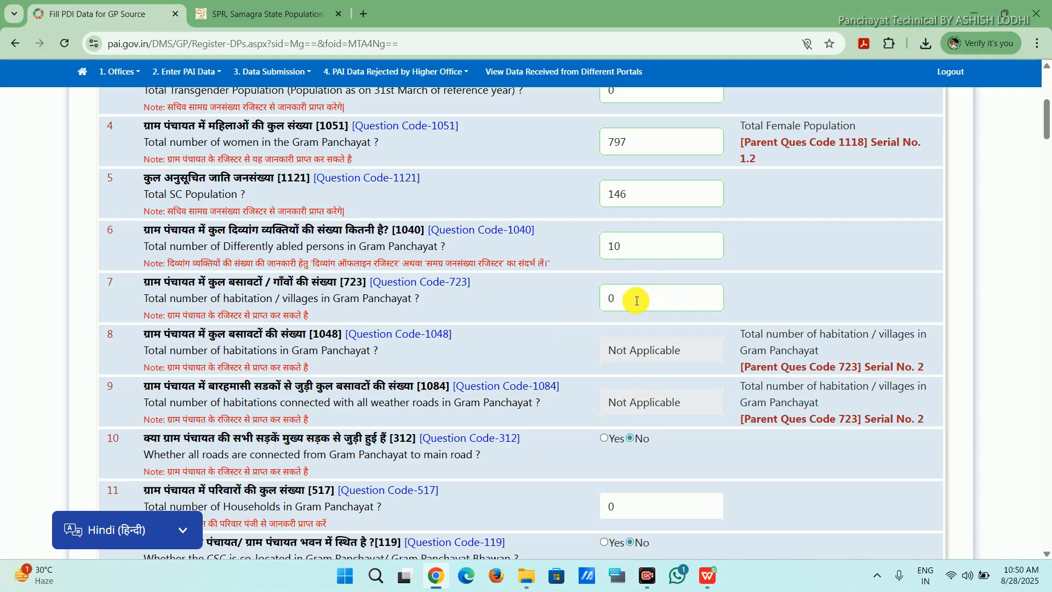
Answer Yes that all roads connect the Gram Panchayat to the main road.
scroll(665, 419, down, 1)
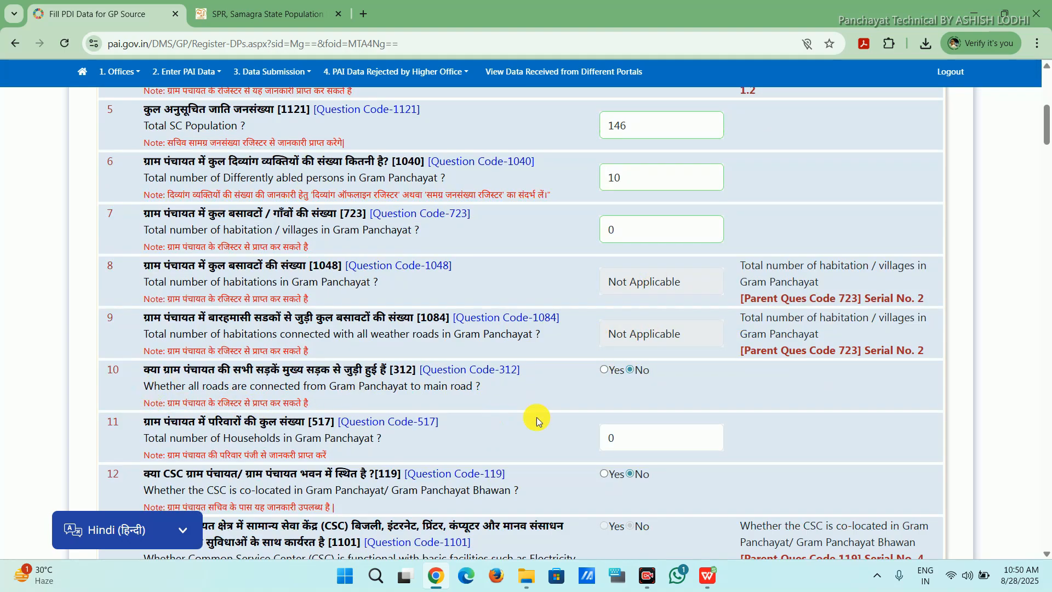
click(835, 545)
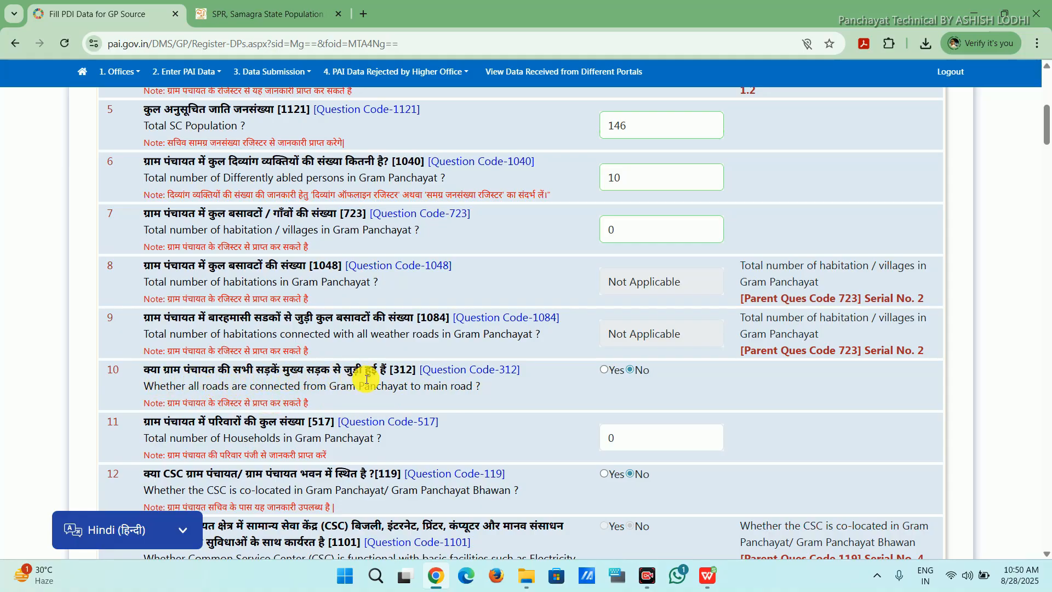
click(605, 370)
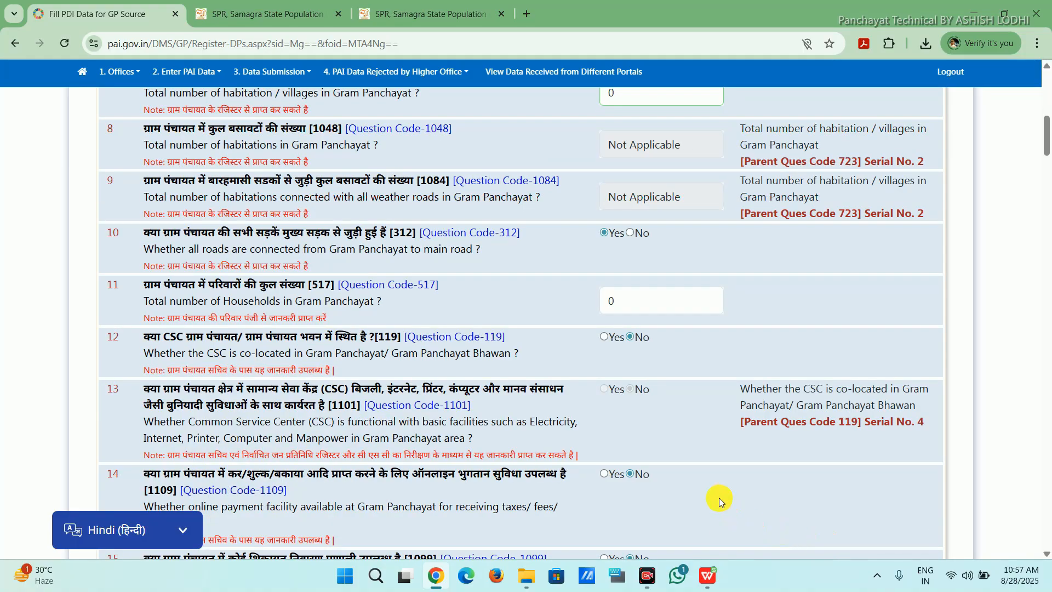
scroll(387, 312, up, 1)
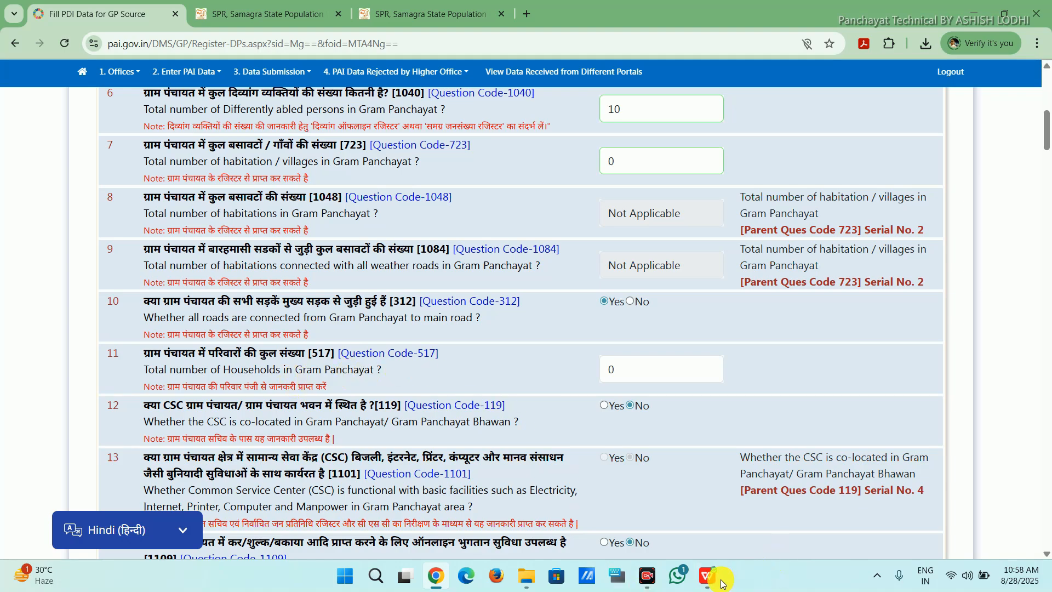
In the family member sheet, try Remove Duplicates on Family ID only, then cancel to keep all rows.
click(706, 515)
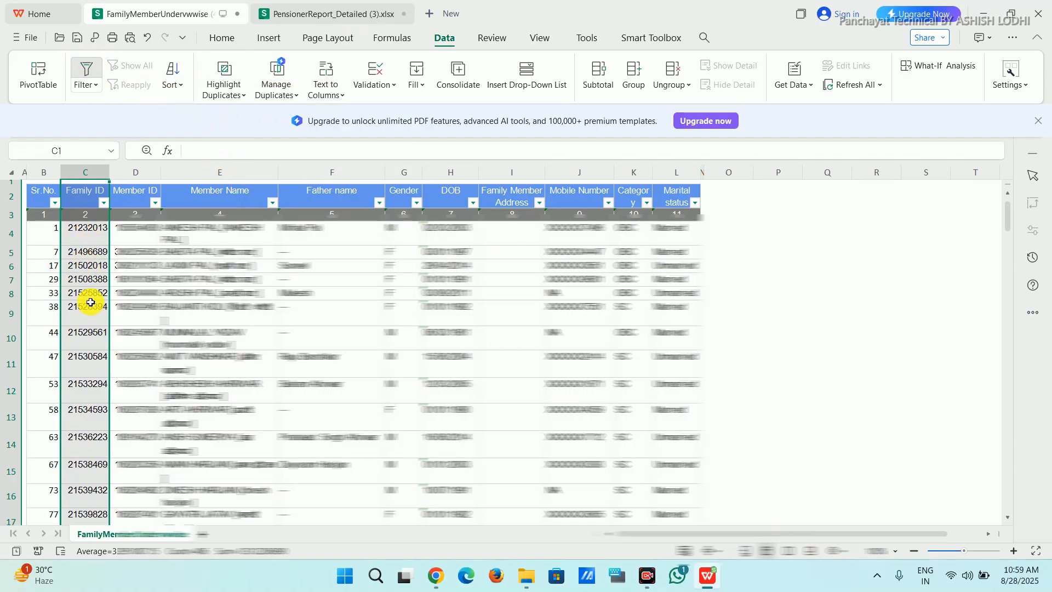
click(232, 93)
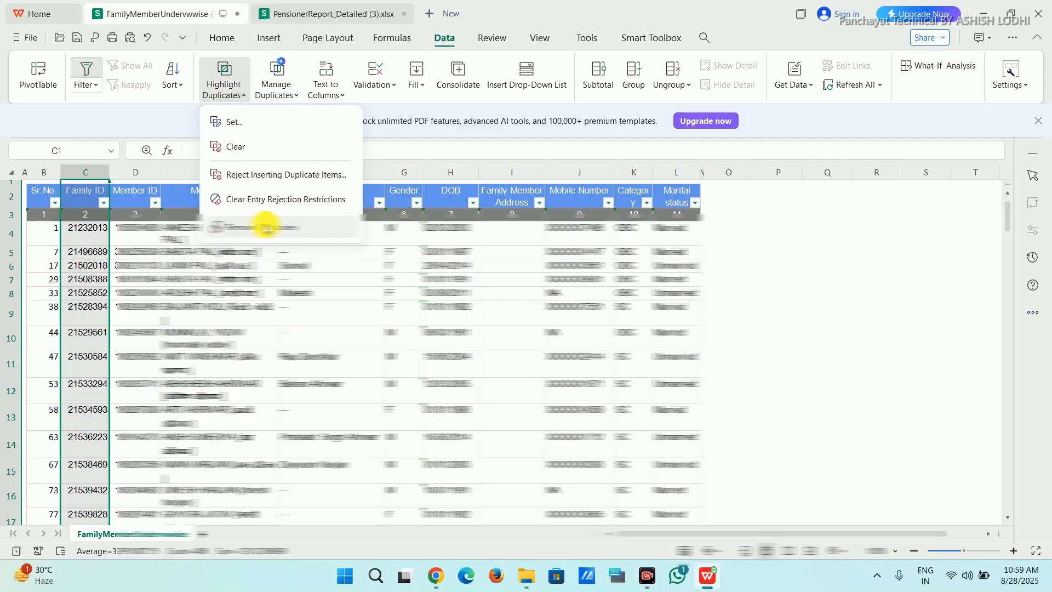
click(267, 224)
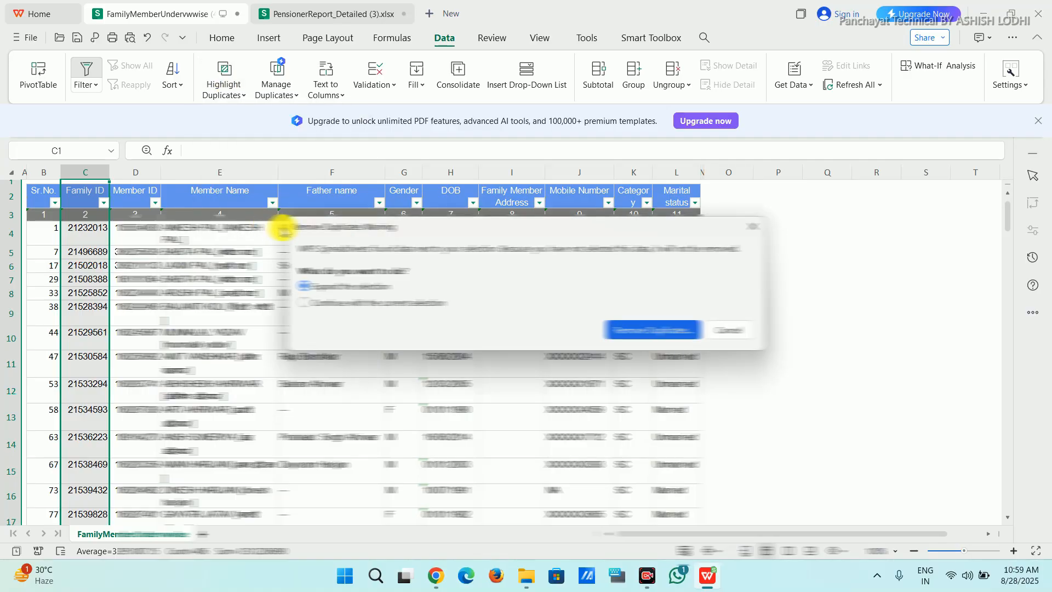
click(682, 331)
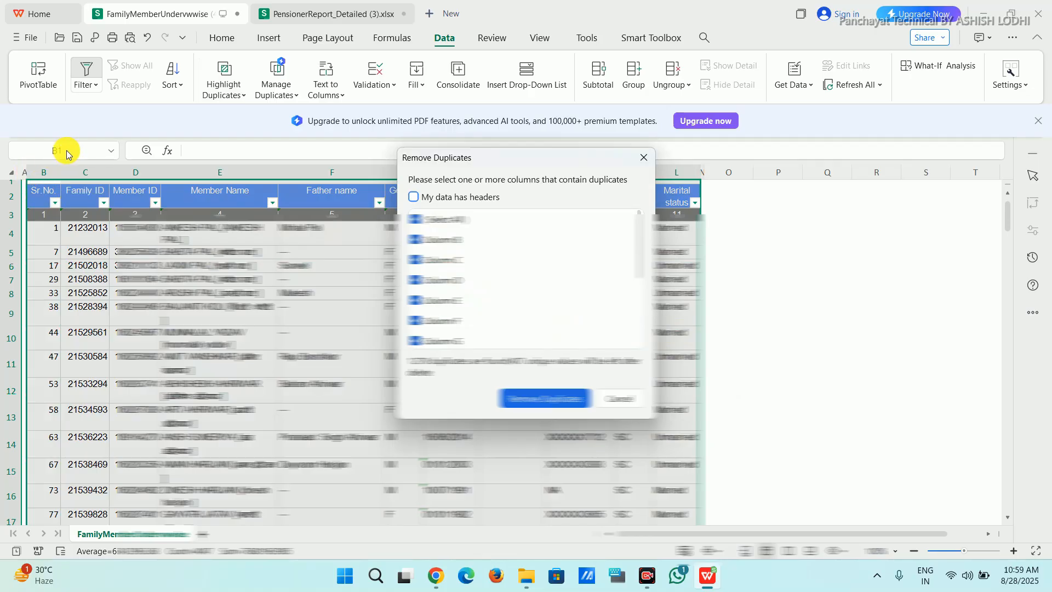
click(416, 219)
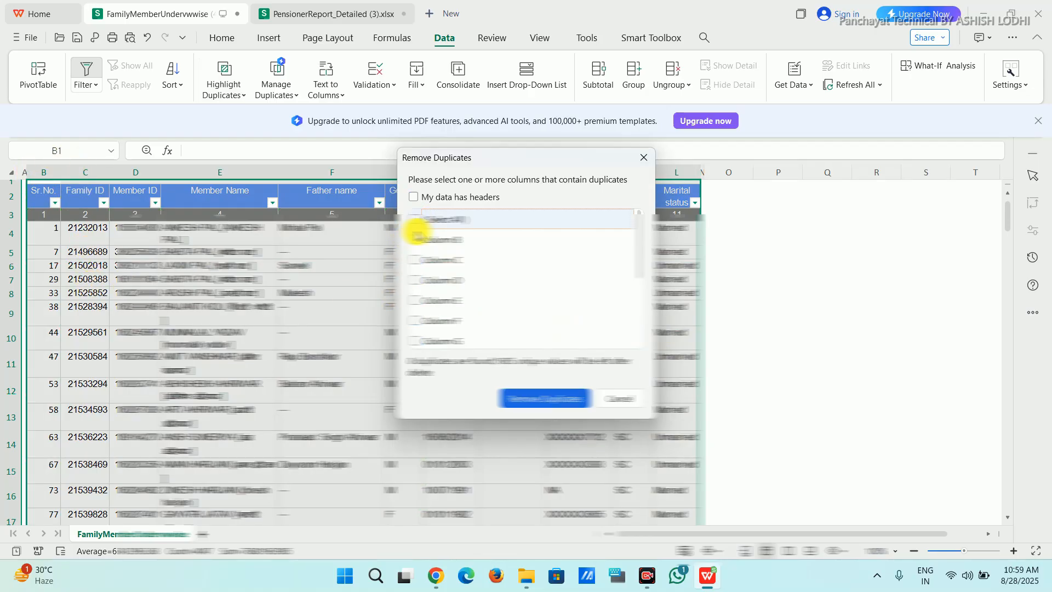
click(415, 260)
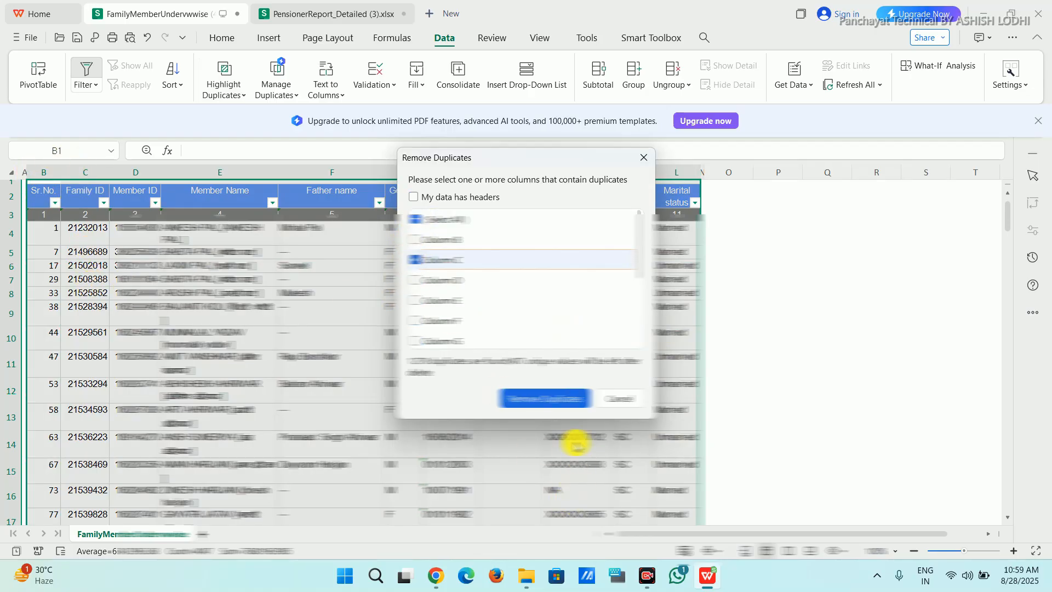
click(621, 398)
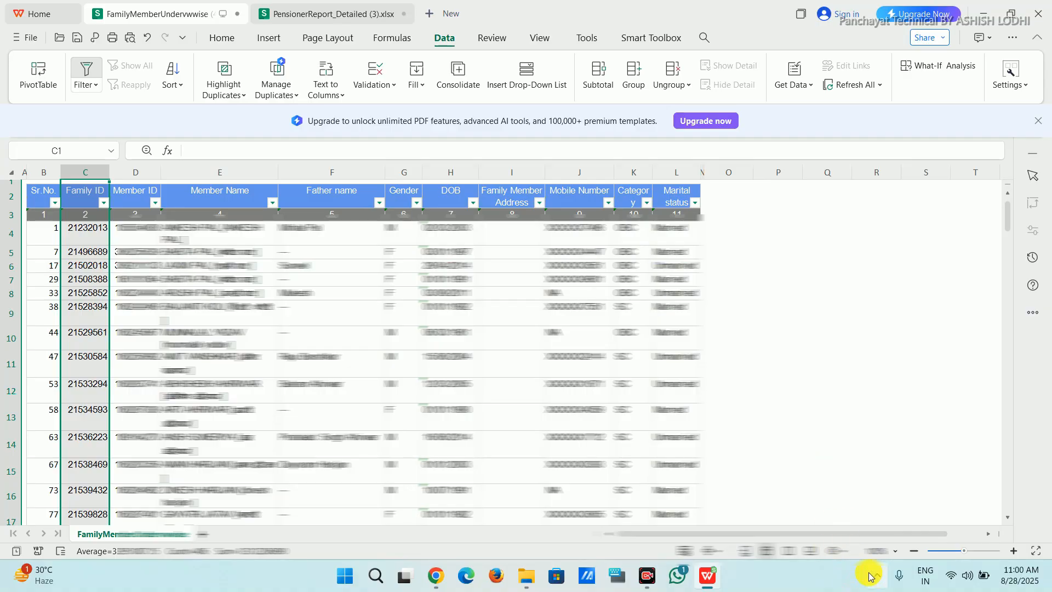
Back in the PAI form, confirm 406 households in Question 11 and move further down.
key(alt+Tab)
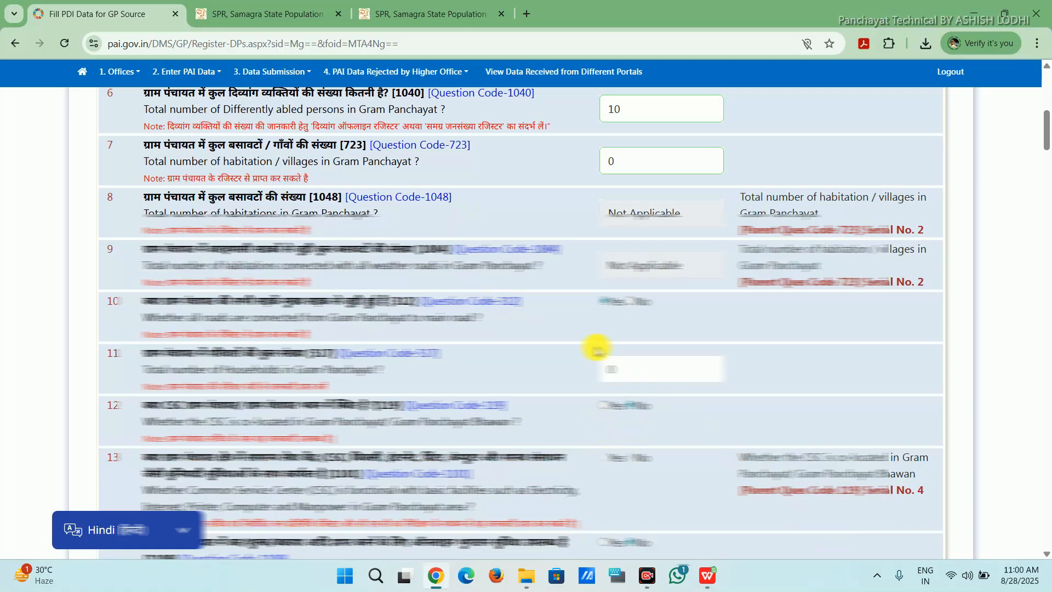
double_click(655, 369)
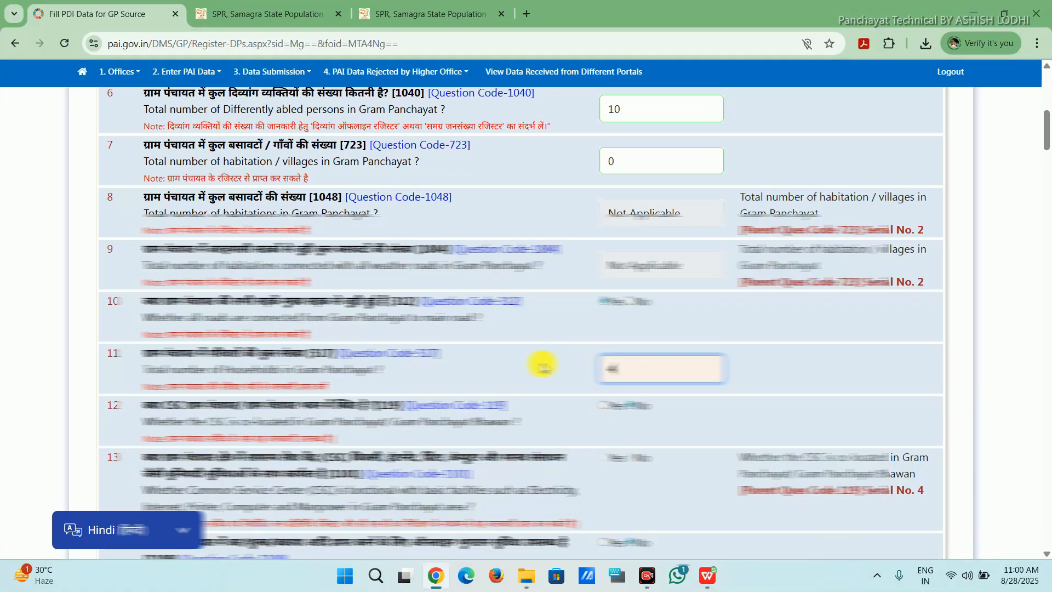
scroll(531, 367, down, 3)
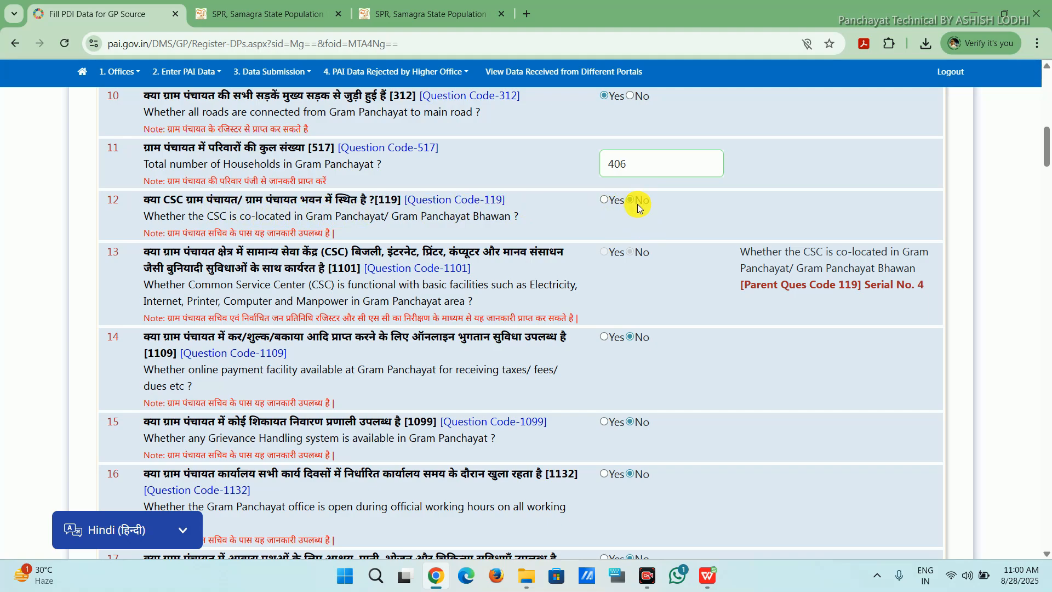
scroll(637, 204, down, 1)
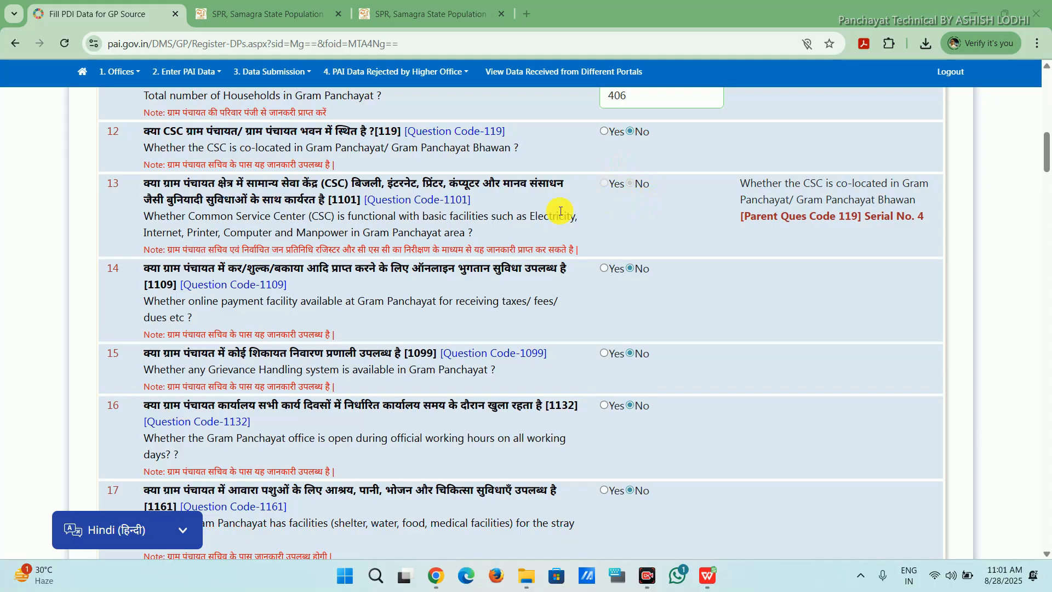
scroll(560, 211, down, 1)
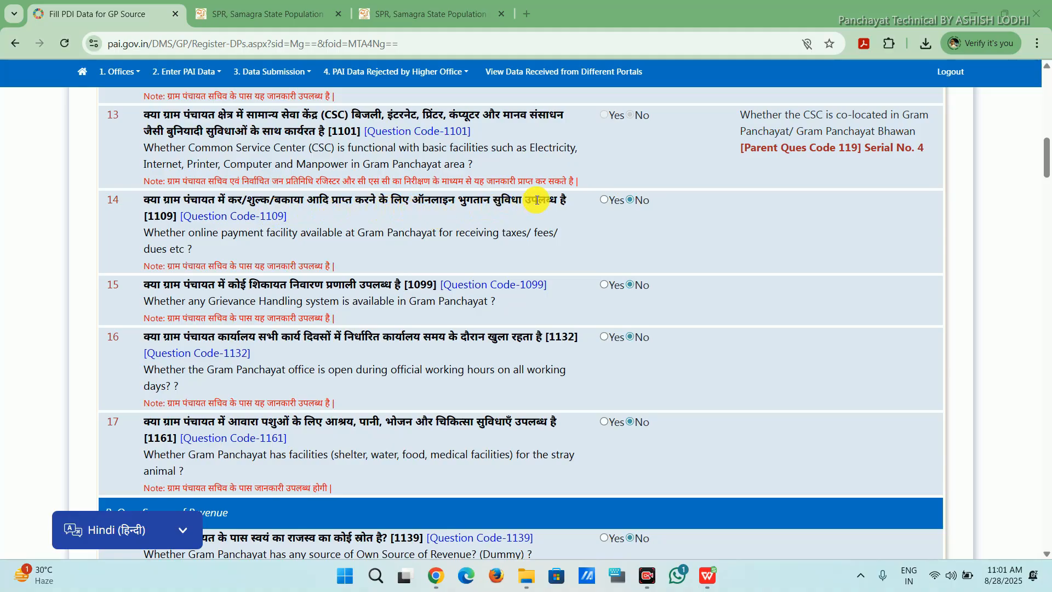
Answer Yes for online payment, grievance handling and office working hours (Questions 14–16).
click(603, 200)
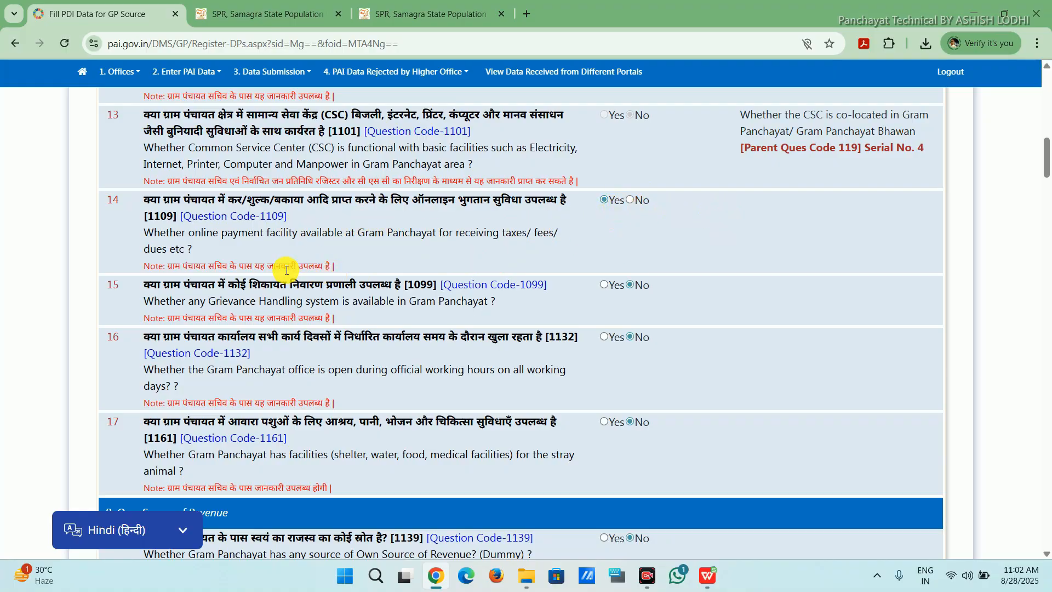
scroll(175, 277, down, 1)
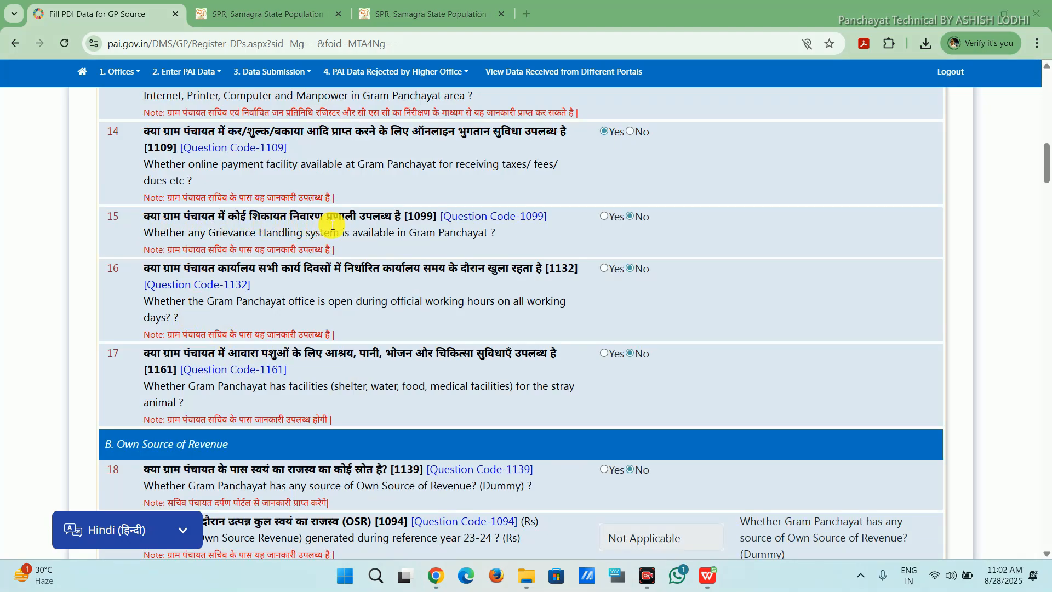
click(602, 217)
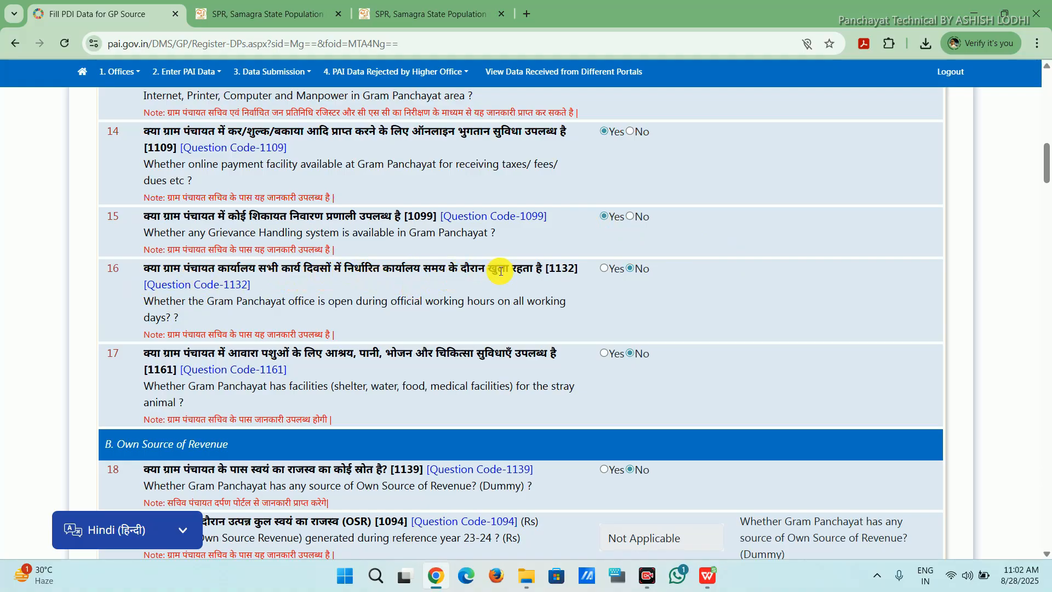
click(604, 267)
scroll(145, 263, down, 3)
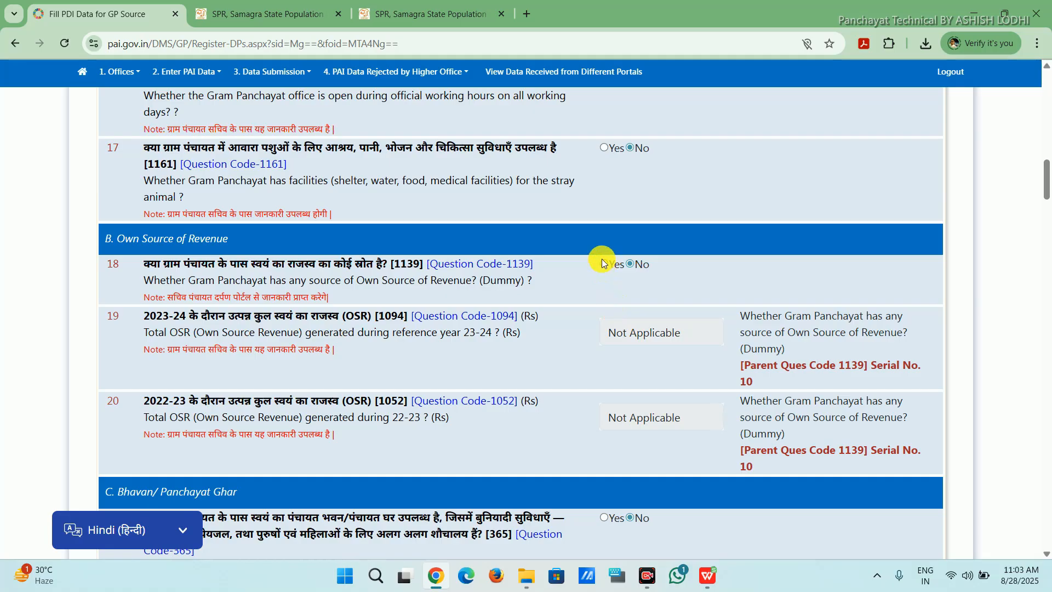
scroll(602, 263, up, 1)
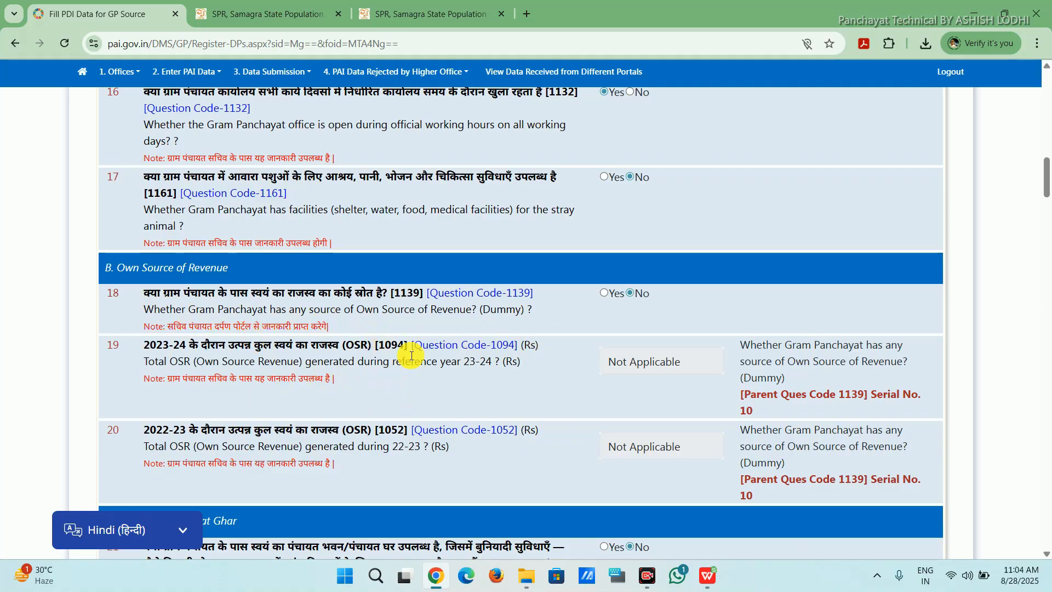
click(604, 293)
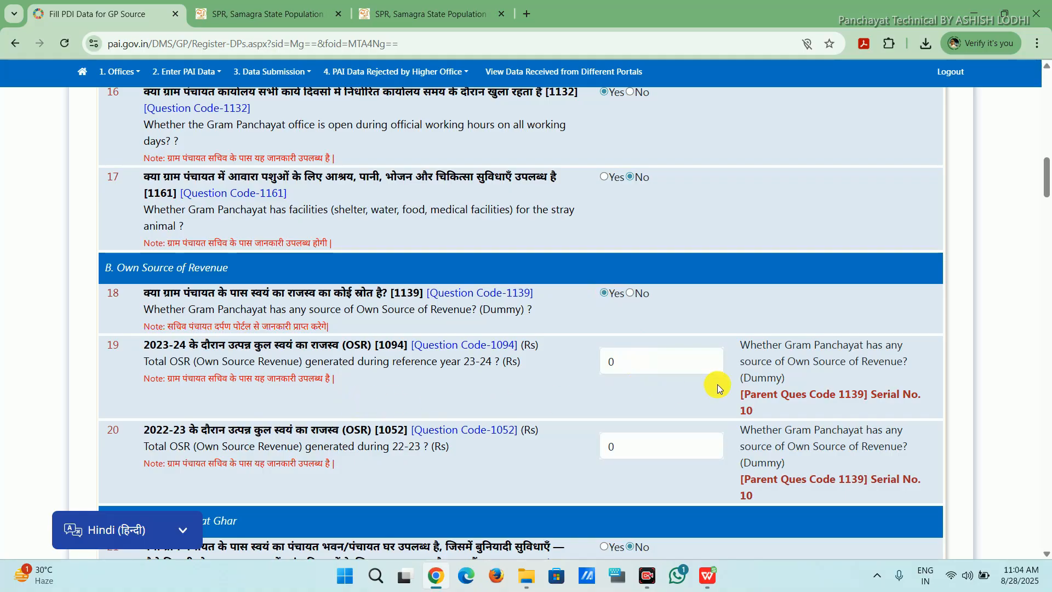
click(630, 293)
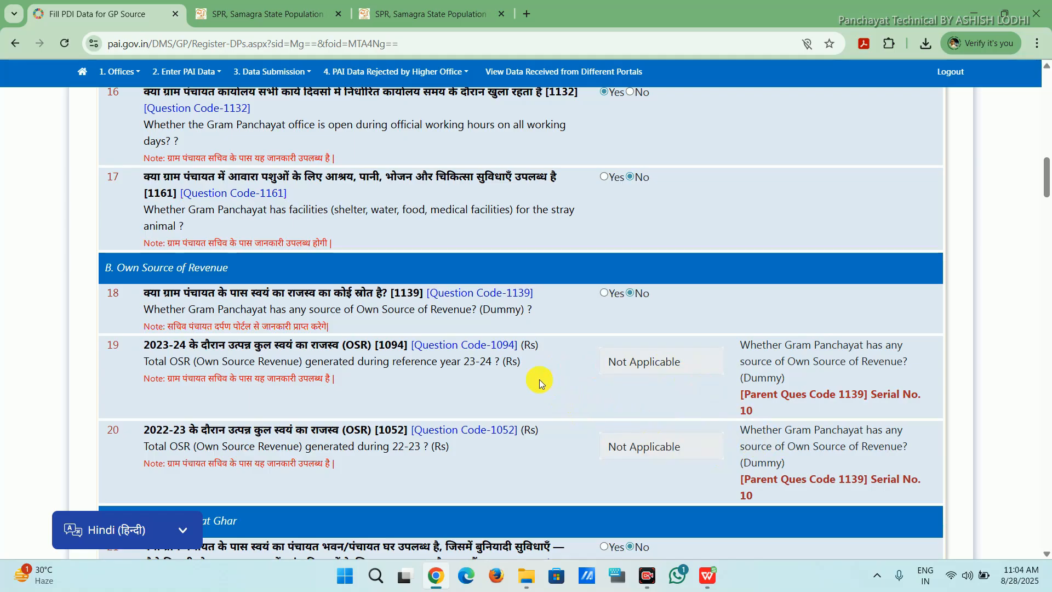
scroll(559, 389, down, 5)
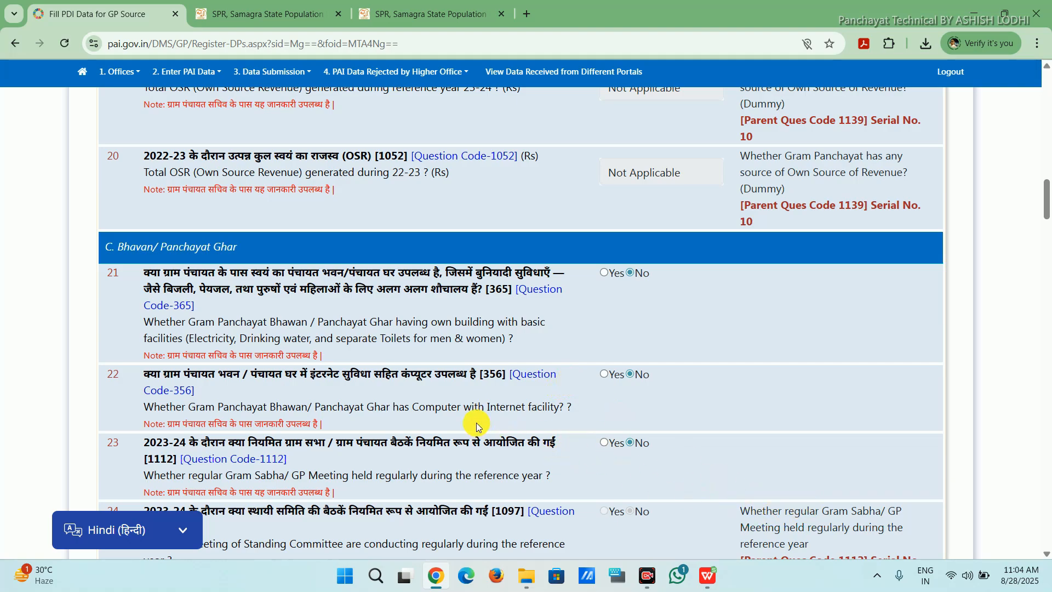
scroll(475, 422, up, 5)
scroll(504, 438, up, 5)
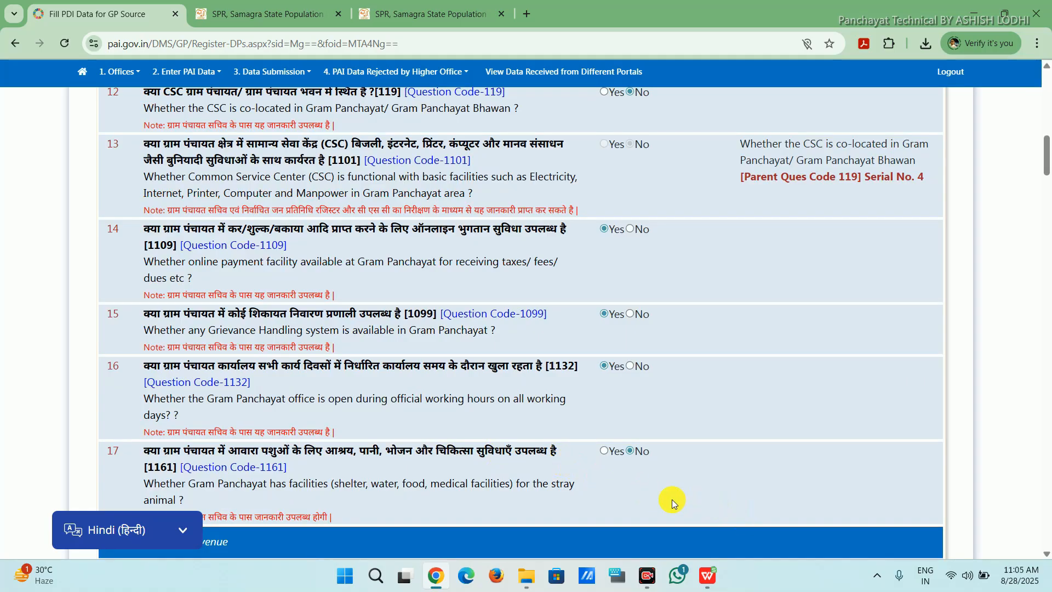
scroll(639, 450, up, 20)
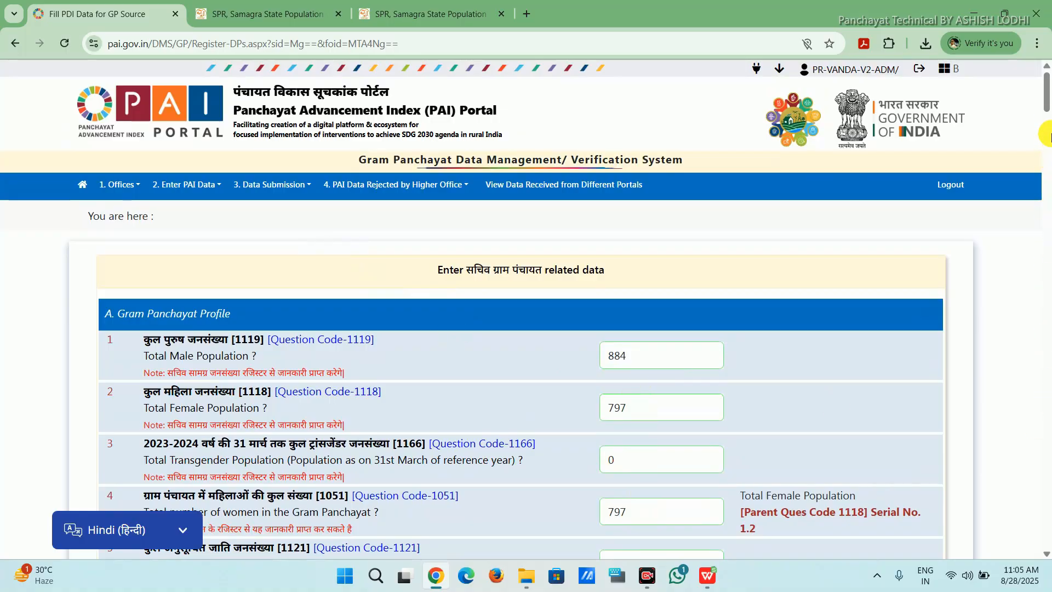
Go to the bottom of the Secretary Gram Panchayat form and click Register Data.
drag(1045, 90, 1045, 551)
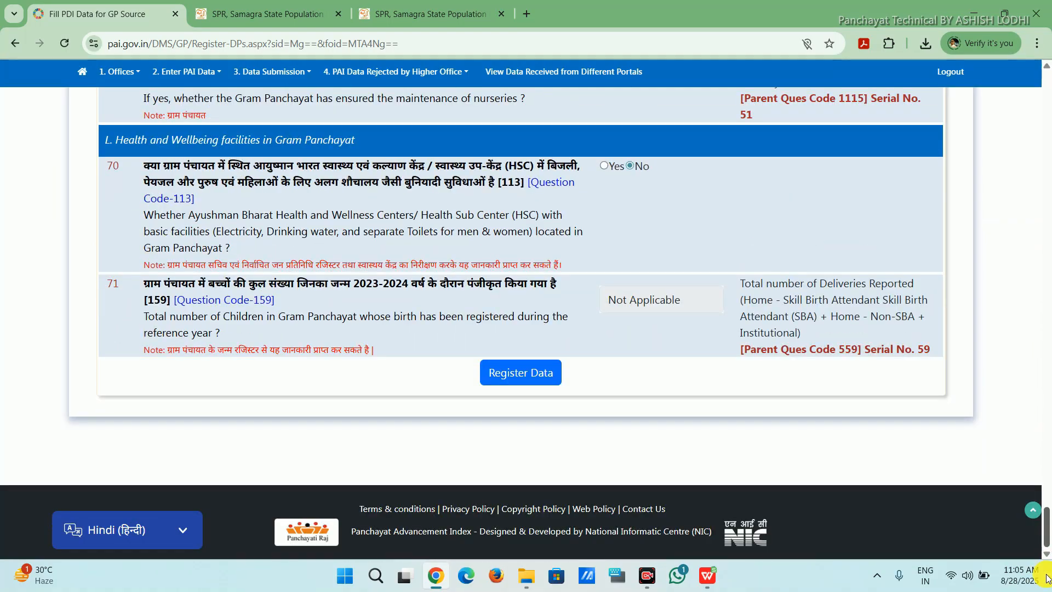
click(521, 373)
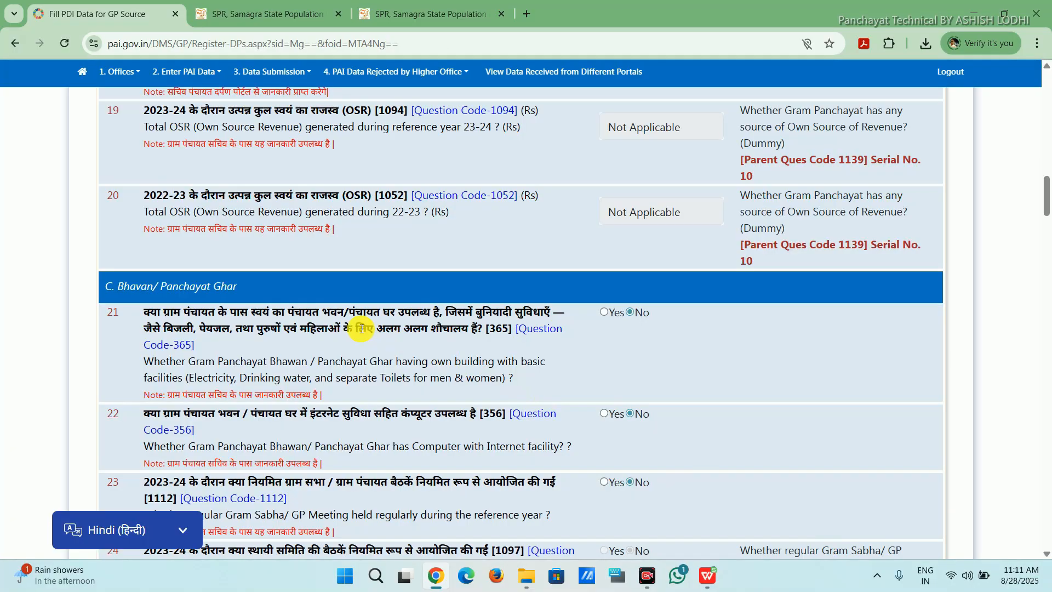
scroll(377, 331, down, 9)
Return to the top of the reset form, near the Enter PAI Data menu.
drag(1046, 249, 1030, 548)
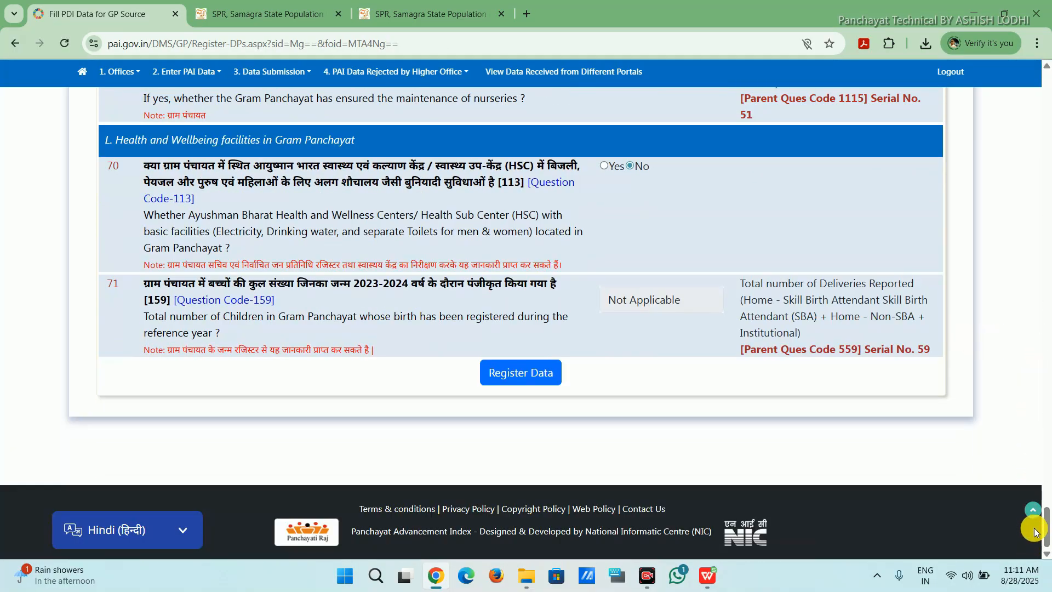
click(1033, 510)
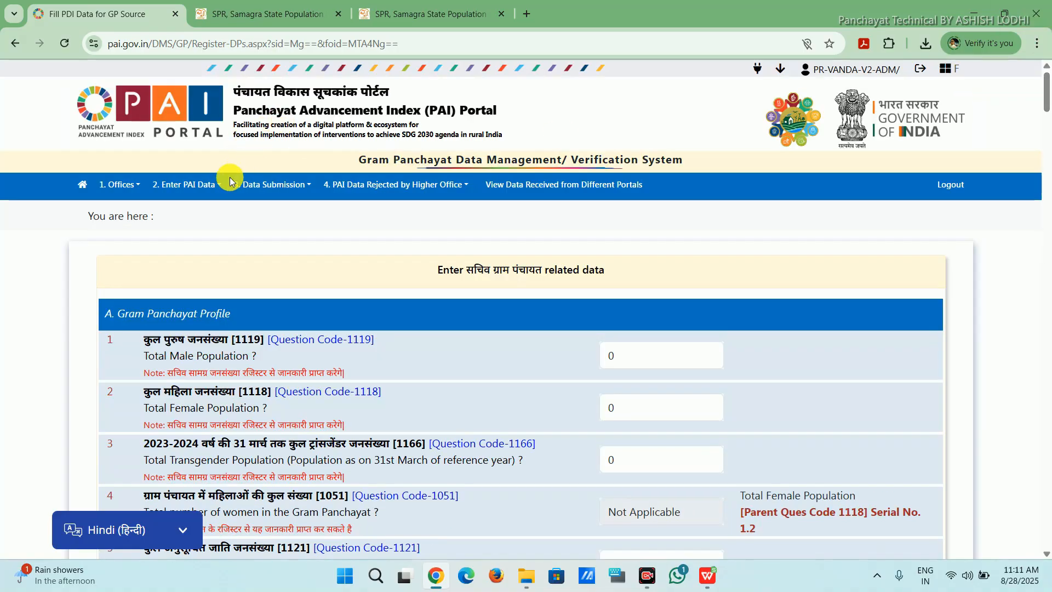
scroll(345, 333, down, 3)
scroll(350, 330, down, 7)
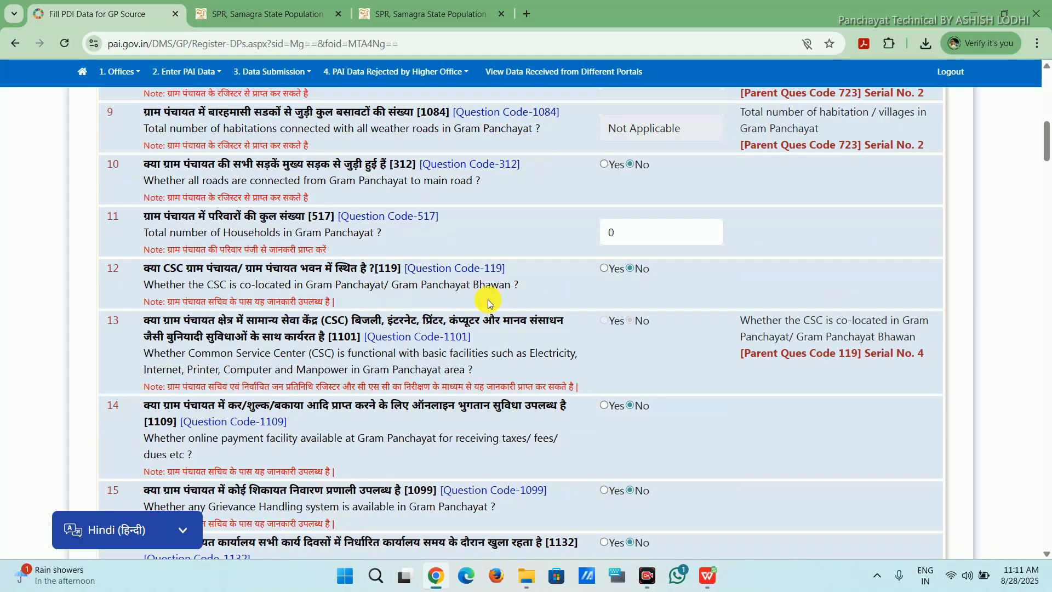
drag(1048, 142, 1050, 82)
mouse_move(194, 183)
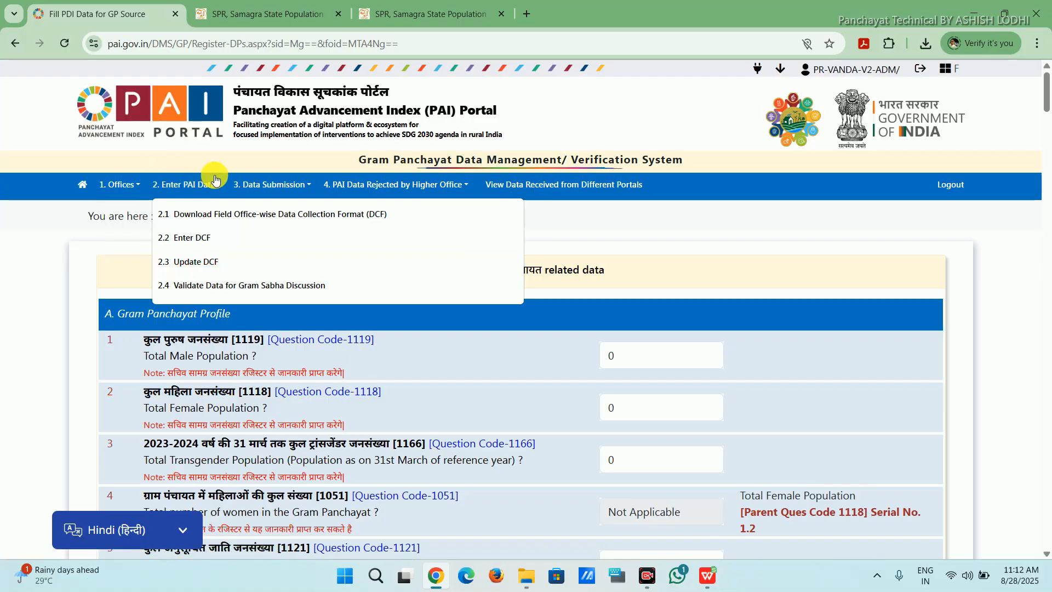
Open the Enter DCF field office list, then check the Enter PAI Data and Data Submission menus.
click(200, 239)
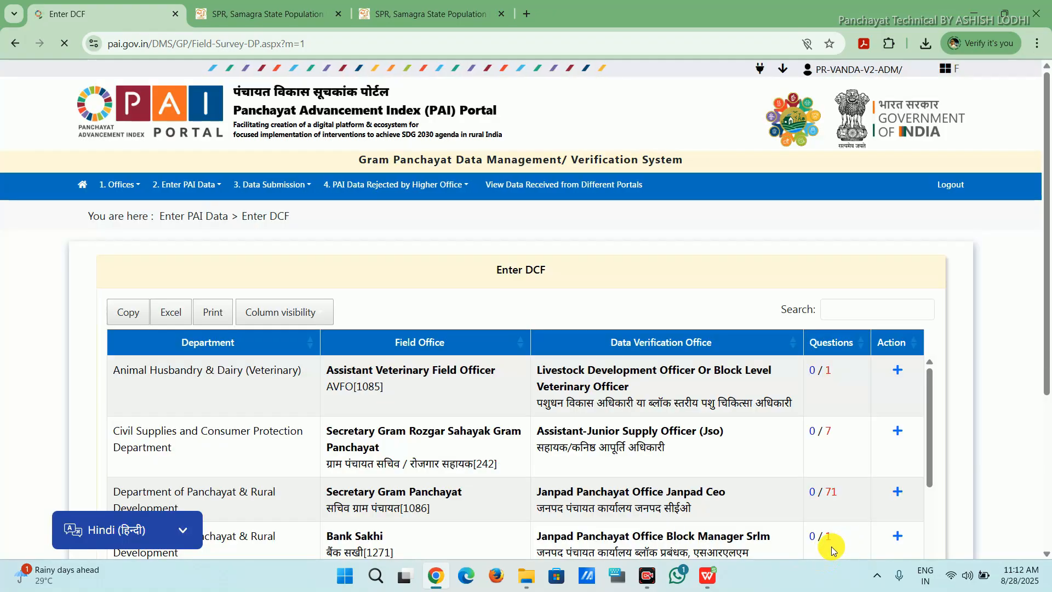
click(183, 185)
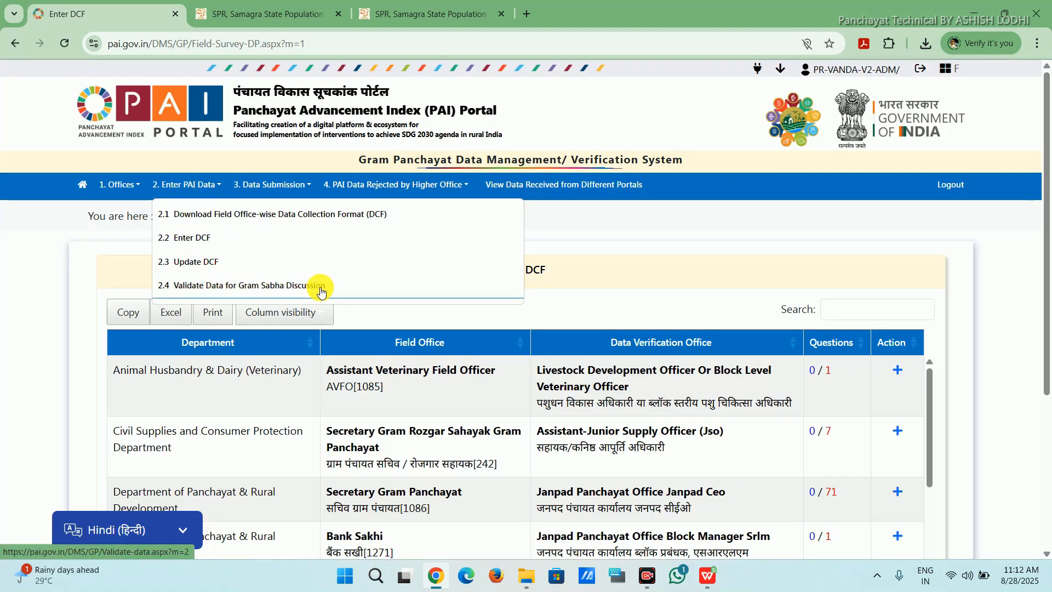
click(270, 161)
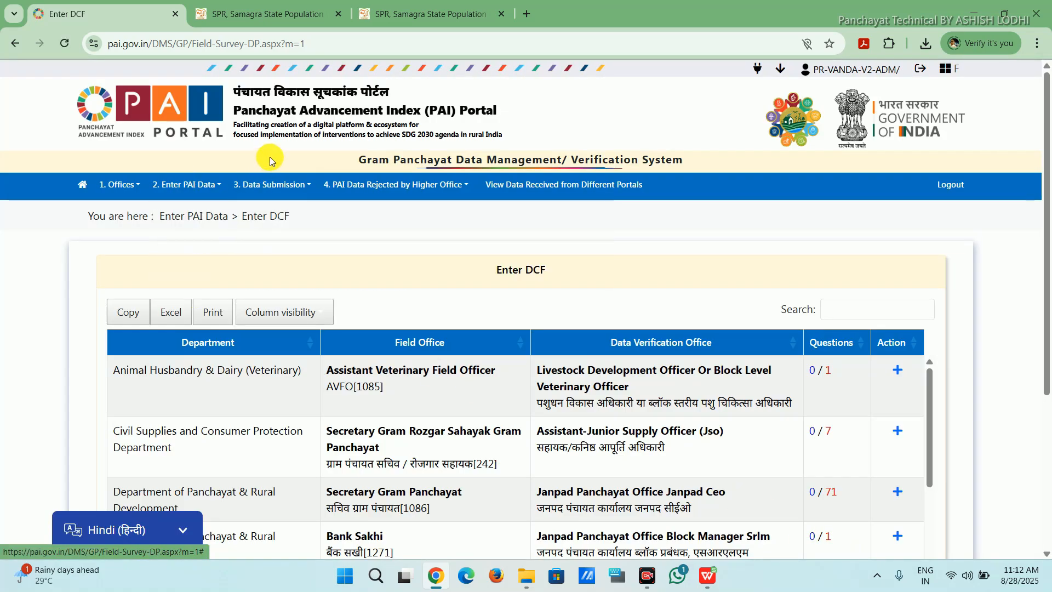
click(264, 184)
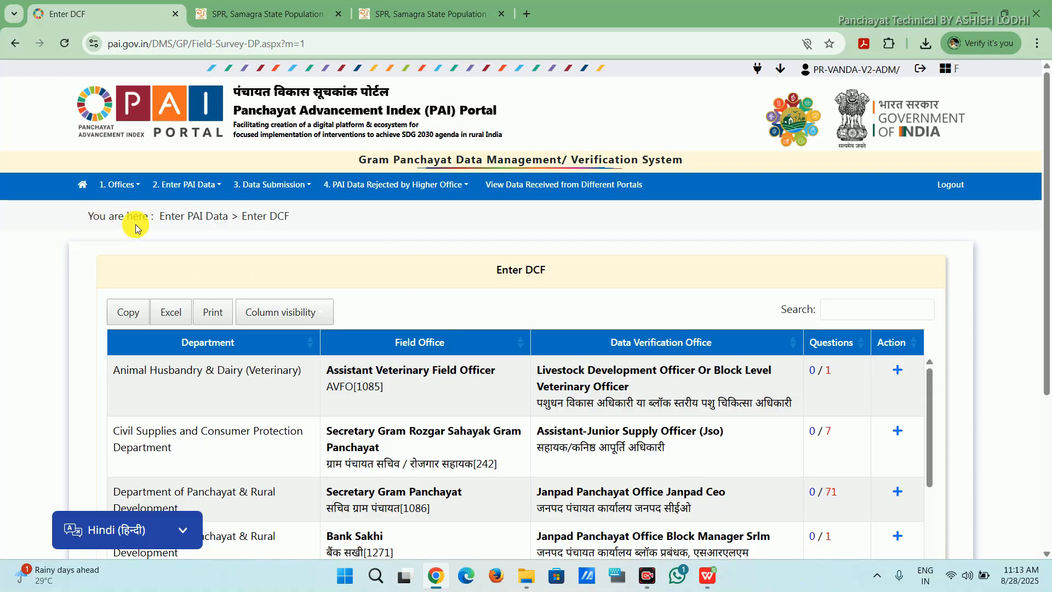
click(827, 548)
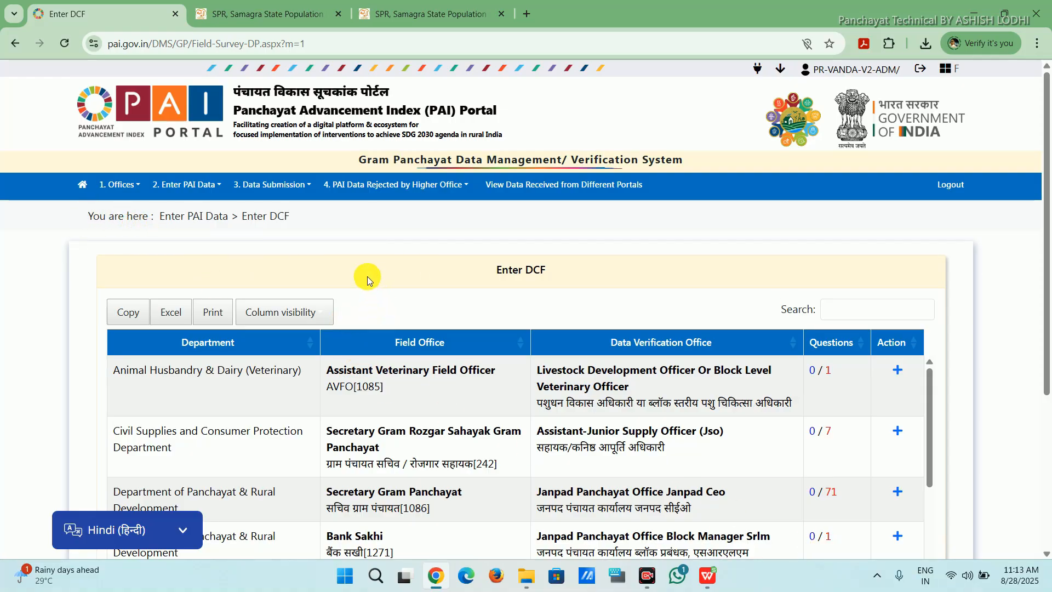